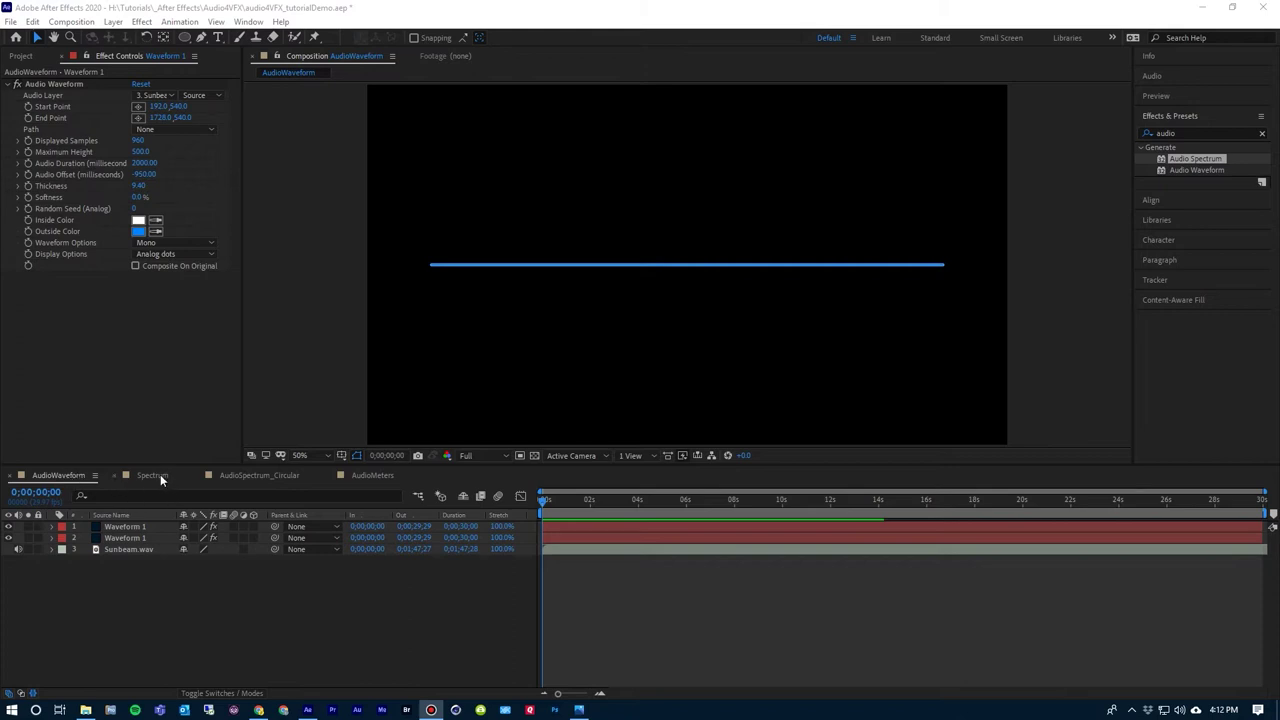
# Preview the playback of the AudioWaveform, Spectrum and AudioMeters compositions
pyautogui.click(360, 622)
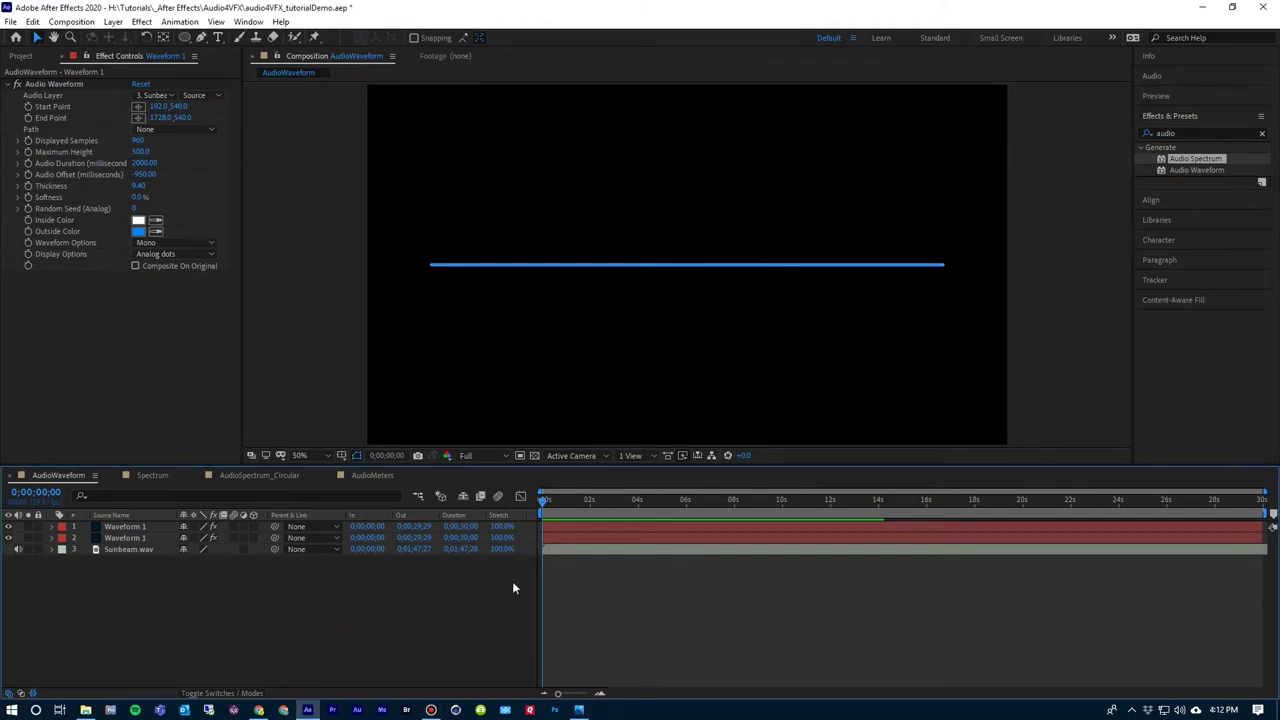
pyautogui.press('space')
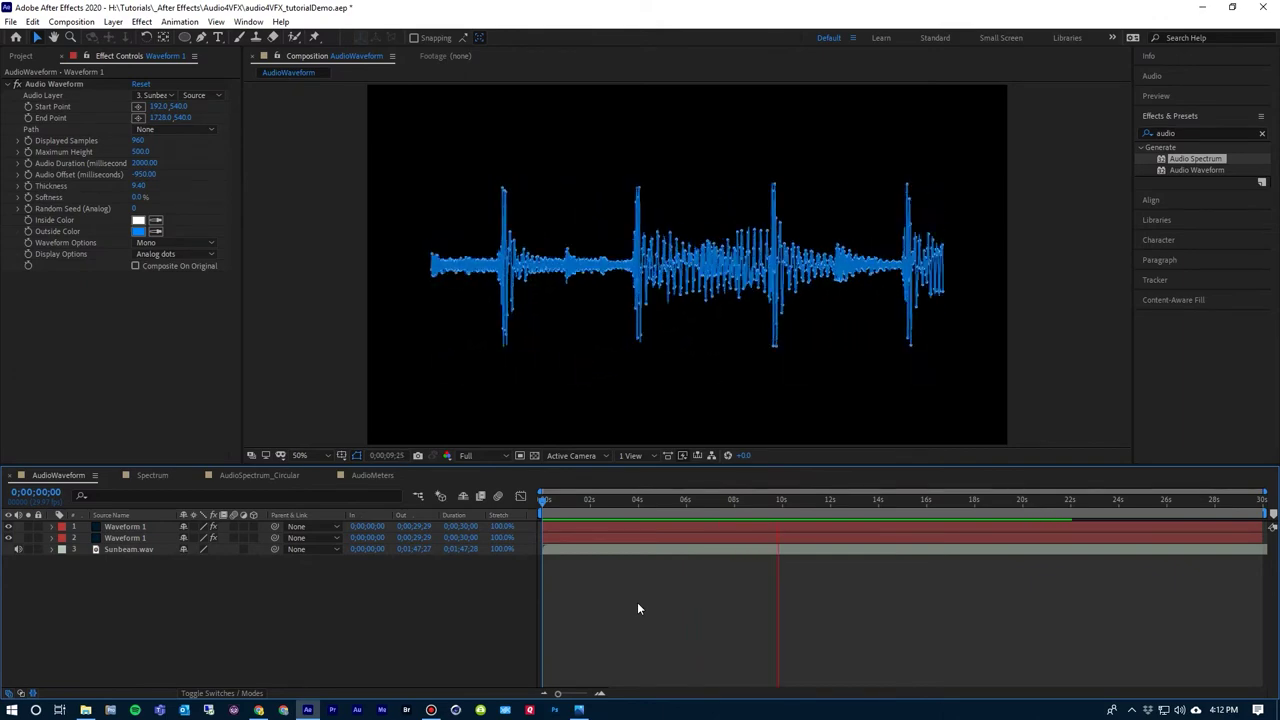
pyautogui.press('space')
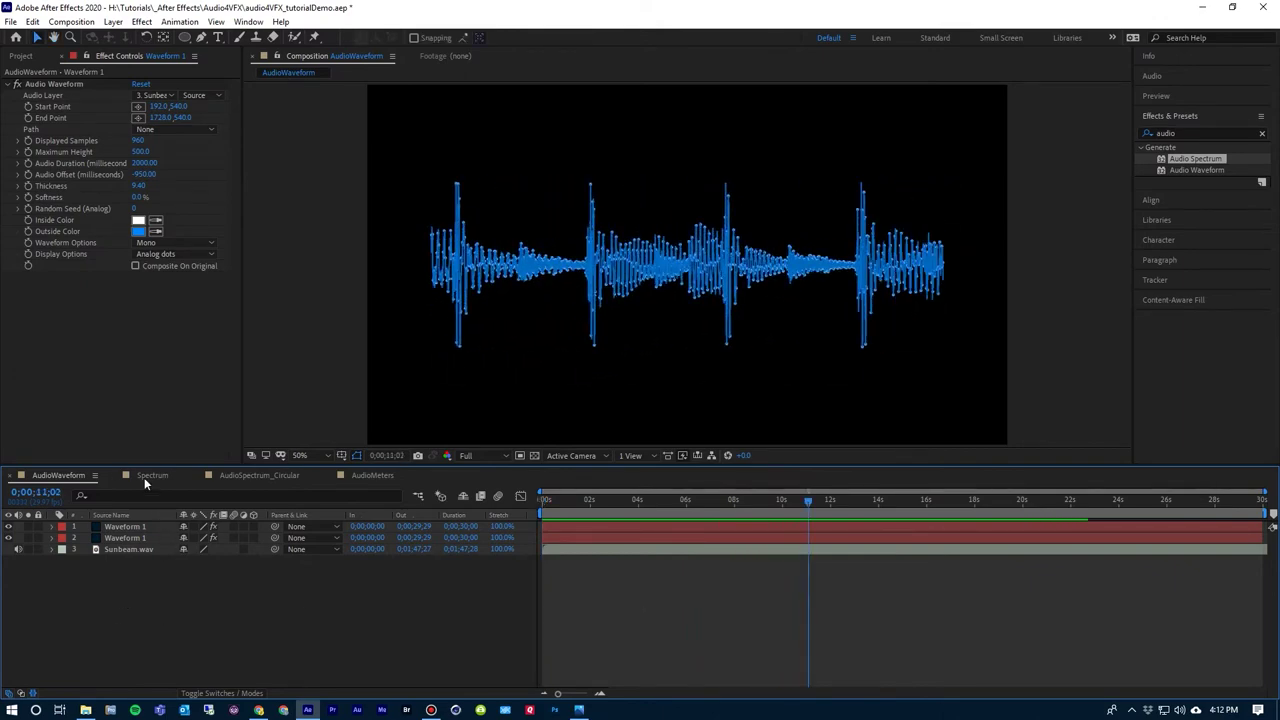
pyautogui.click(146, 475)
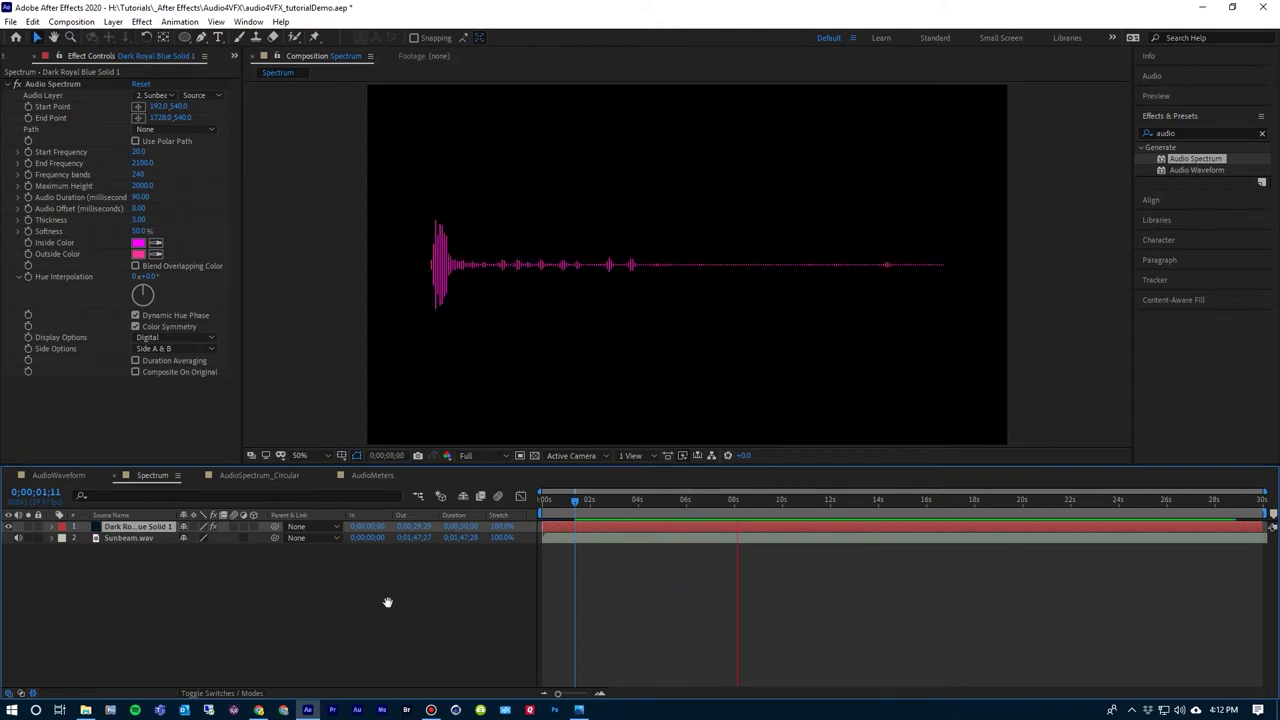
pyautogui.press('space')
pyautogui.click(372, 475)
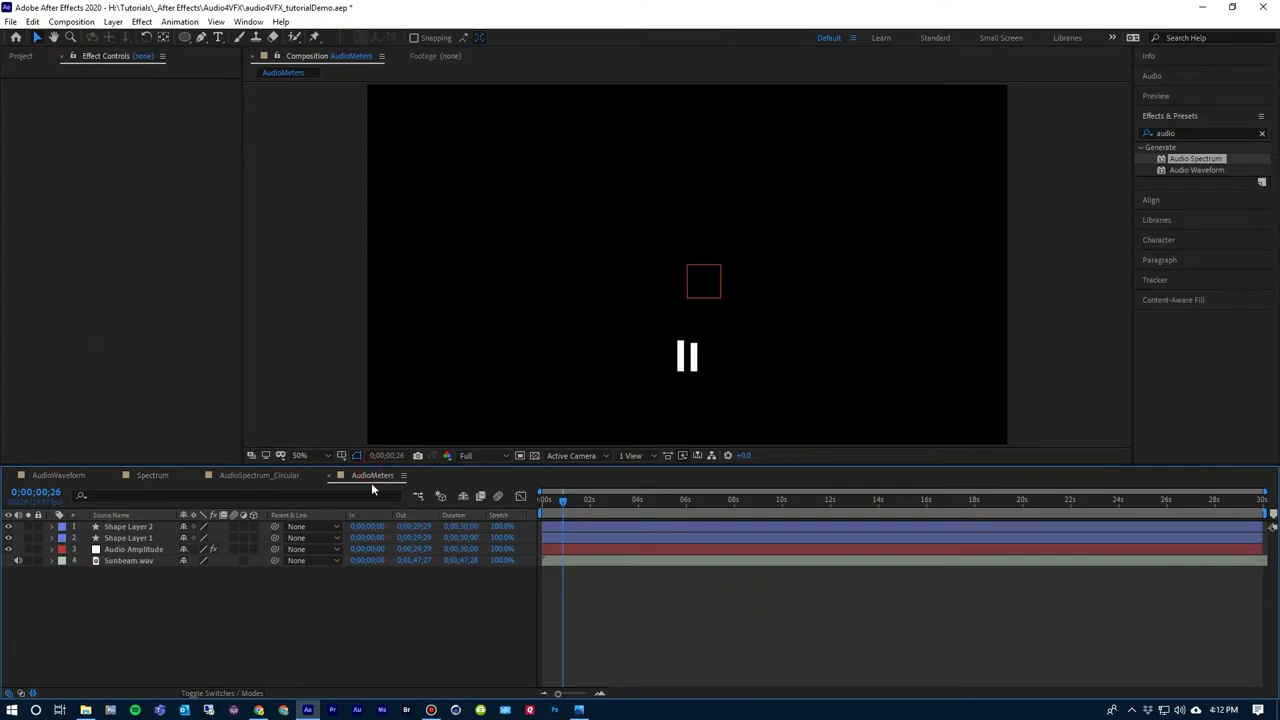
pyautogui.press('space')
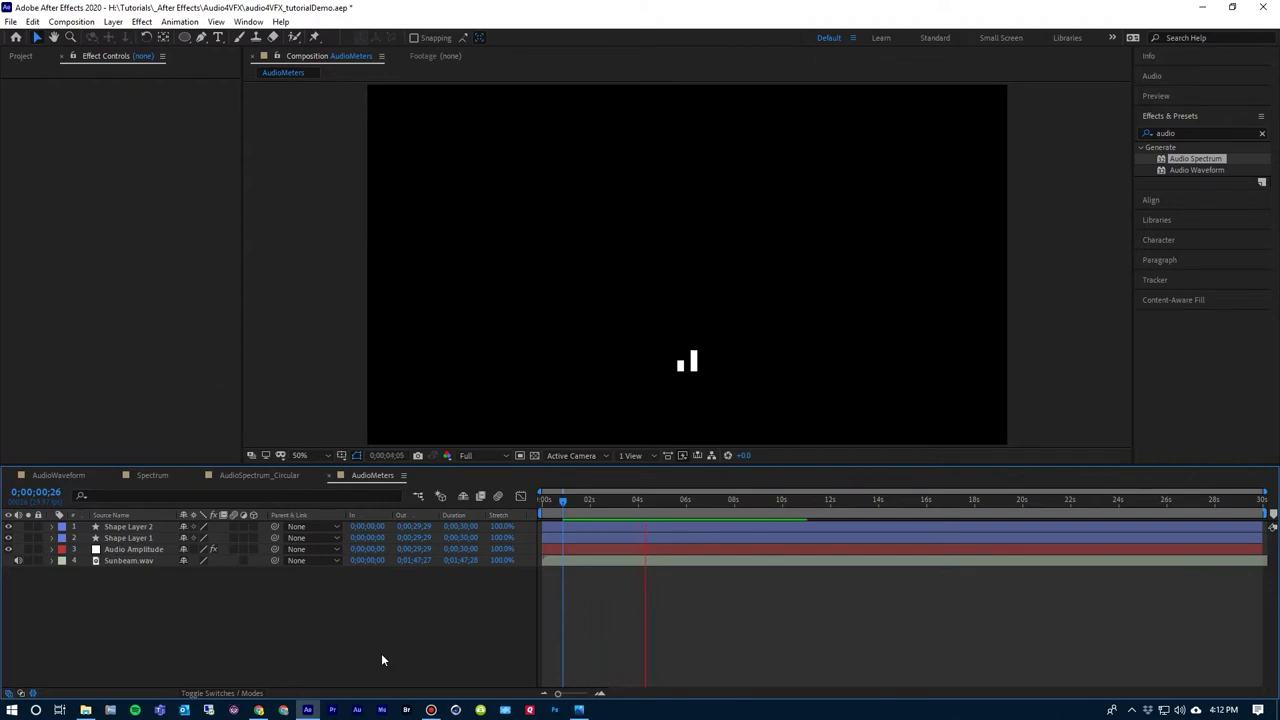
pyautogui.press('space')
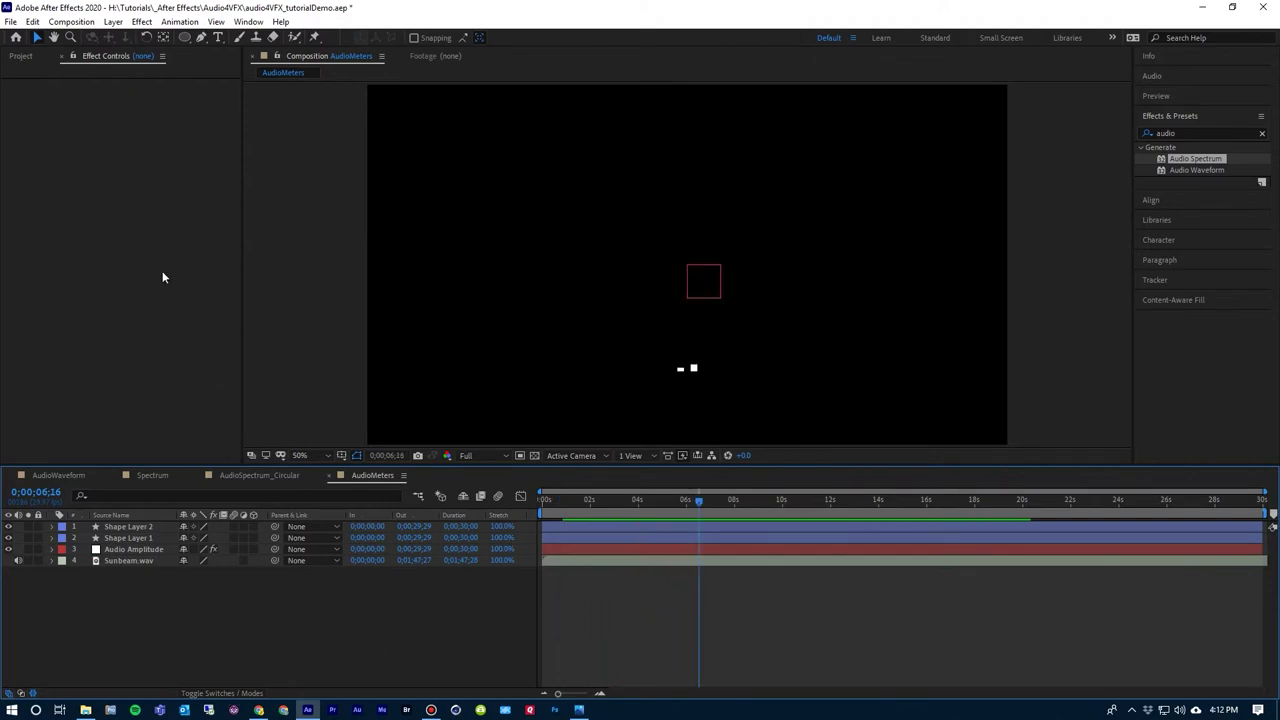
# Create a new 1920 x 1080, 30-second composition and add Sunbeam.wav to its timeline
pyautogui.click(71, 21)
pyautogui.click(85, 34)
pyautogui.click(736, 511)
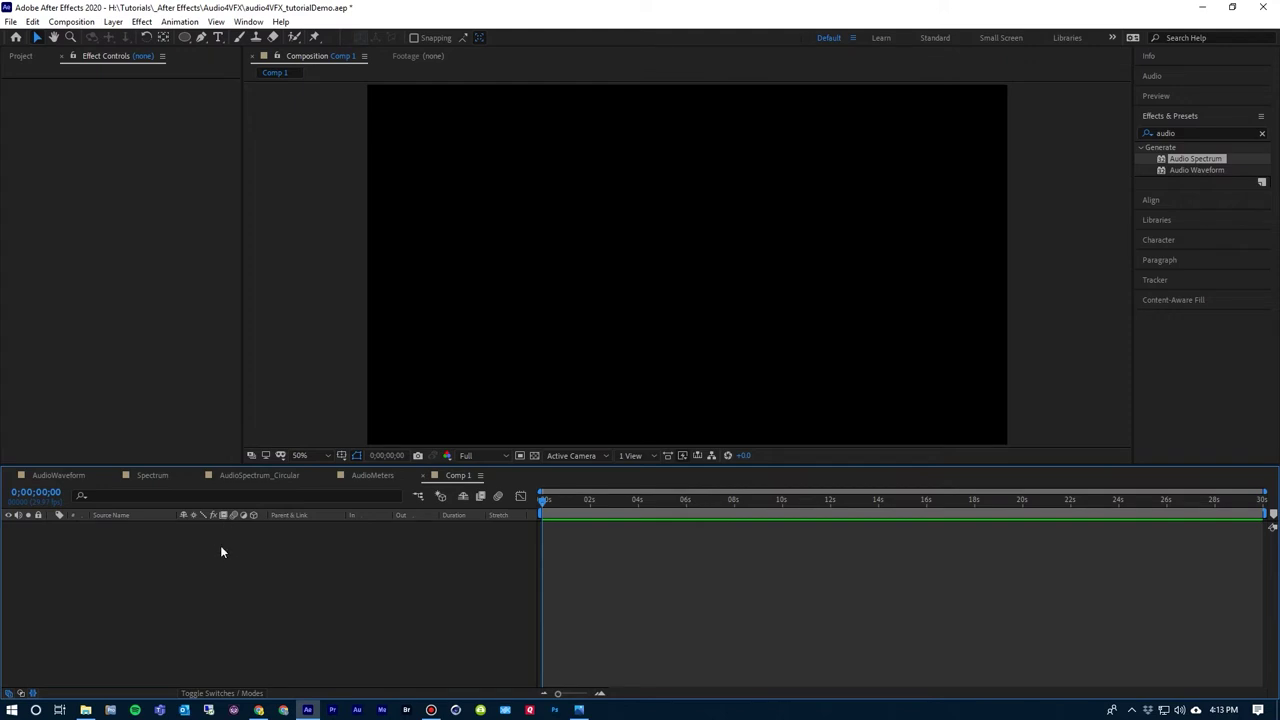
pyautogui.click(20, 56)
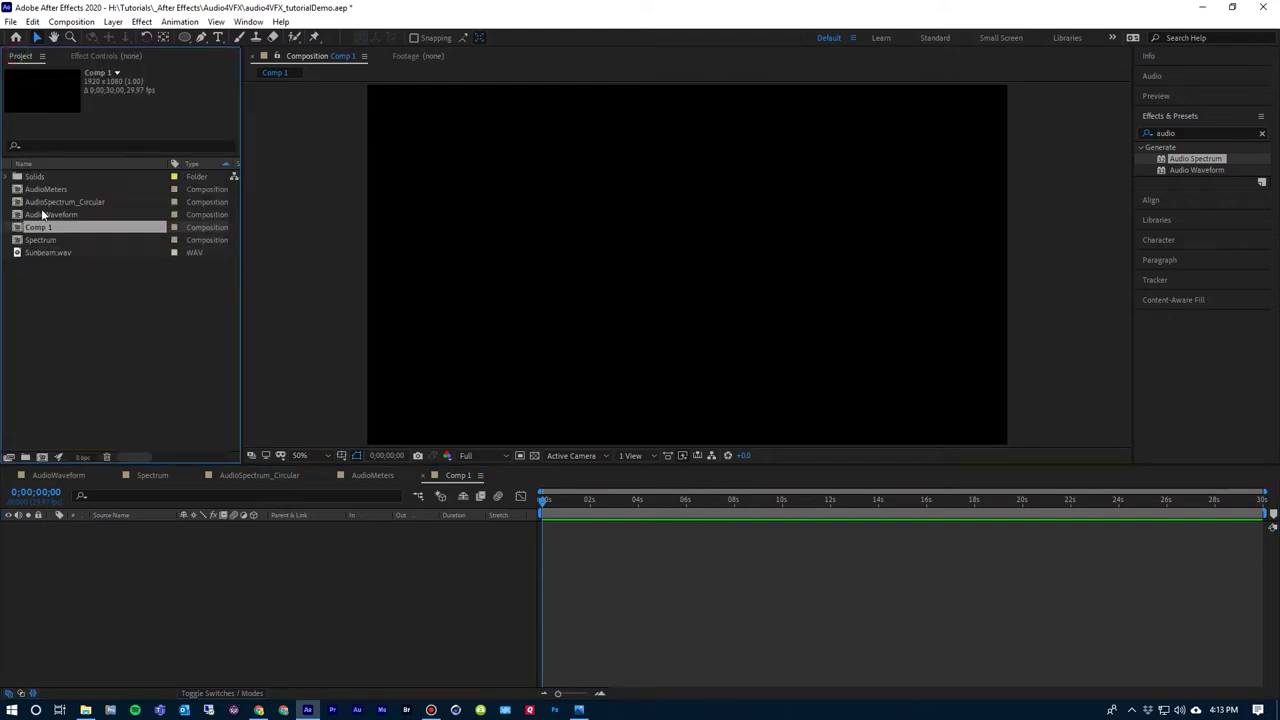
pyautogui.moveTo(16, 253); pyautogui.dragTo(72, 567)
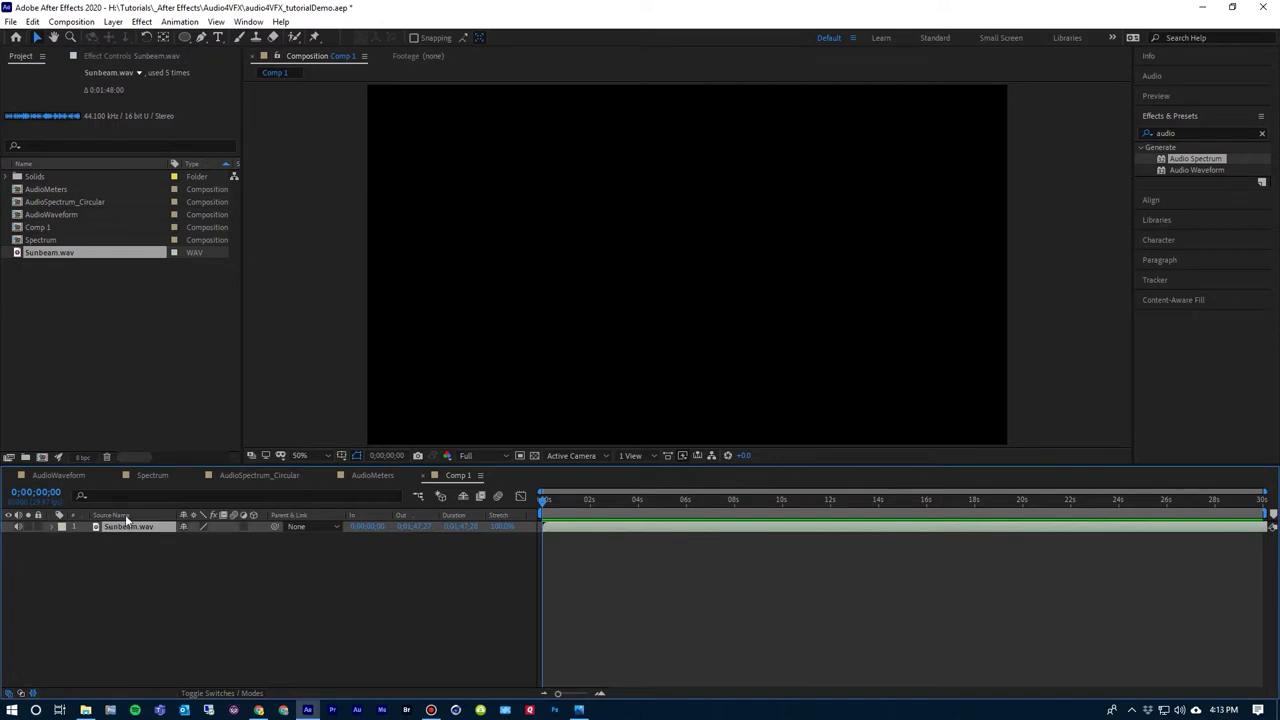
# Create a full-frame dark royal blue solid layer above the Sunbeam.wav layer
pyautogui.click(113, 21)
pyautogui.moveTo(288, 38)
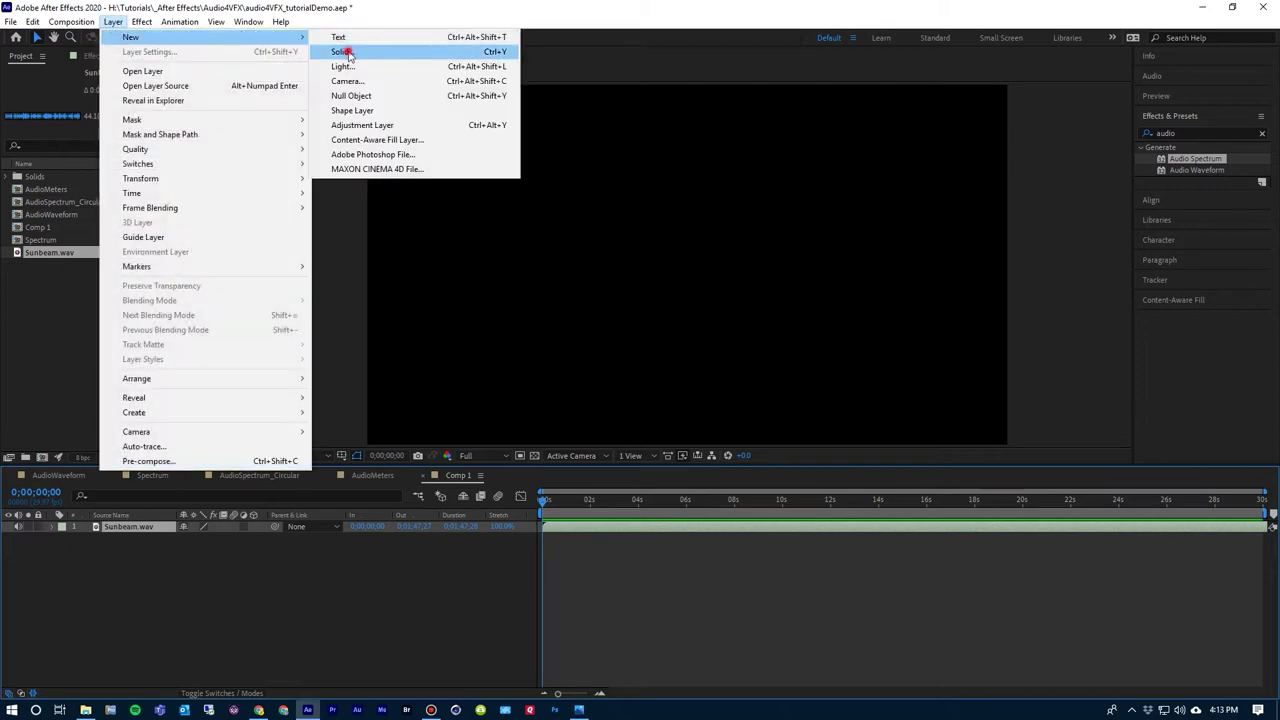
pyautogui.click(341, 51)
pyautogui.click(677, 476)
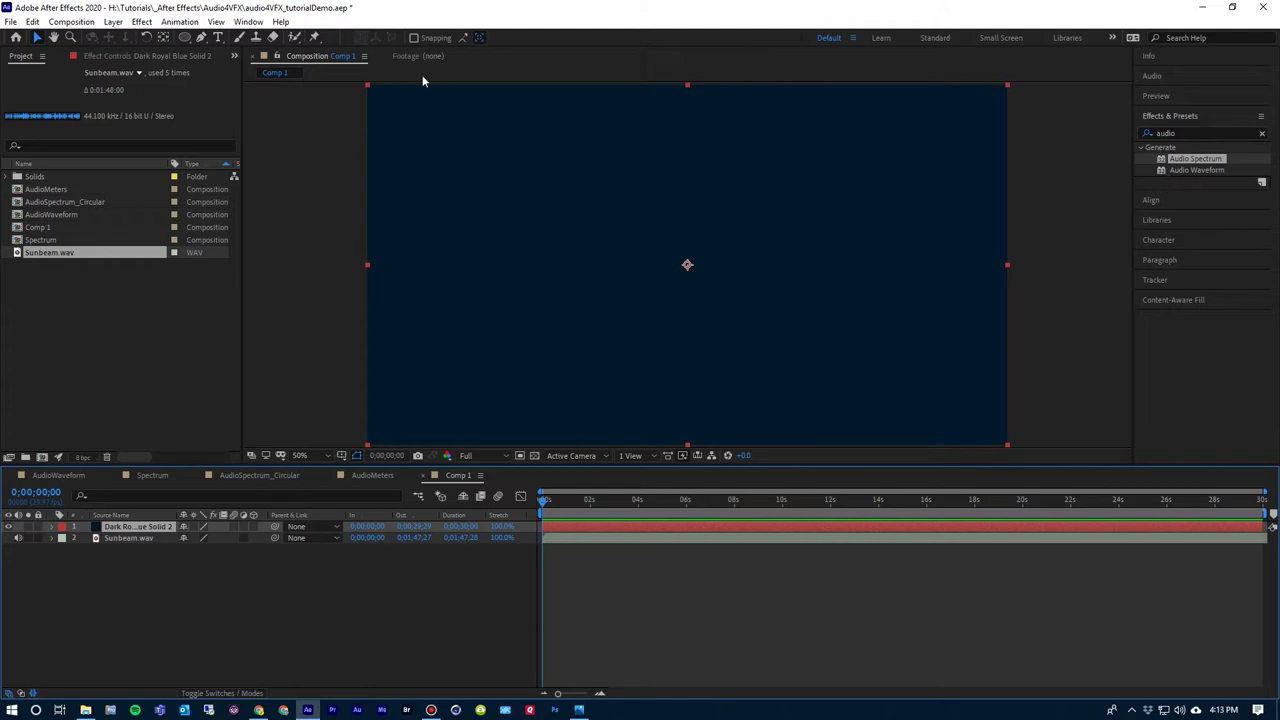
# Apply the Audio Waveform effect to the dark royal blue solid
pyautogui.click(142, 22)
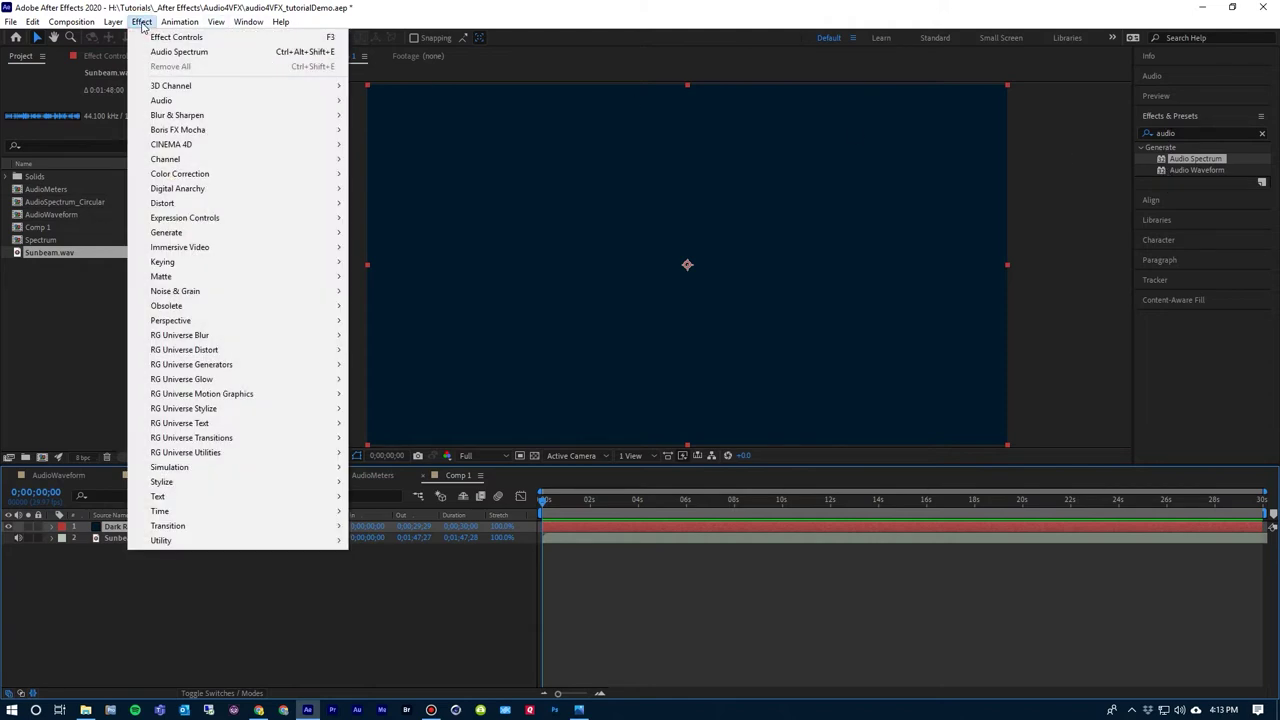
pyautogui.moveTo(188, 234)
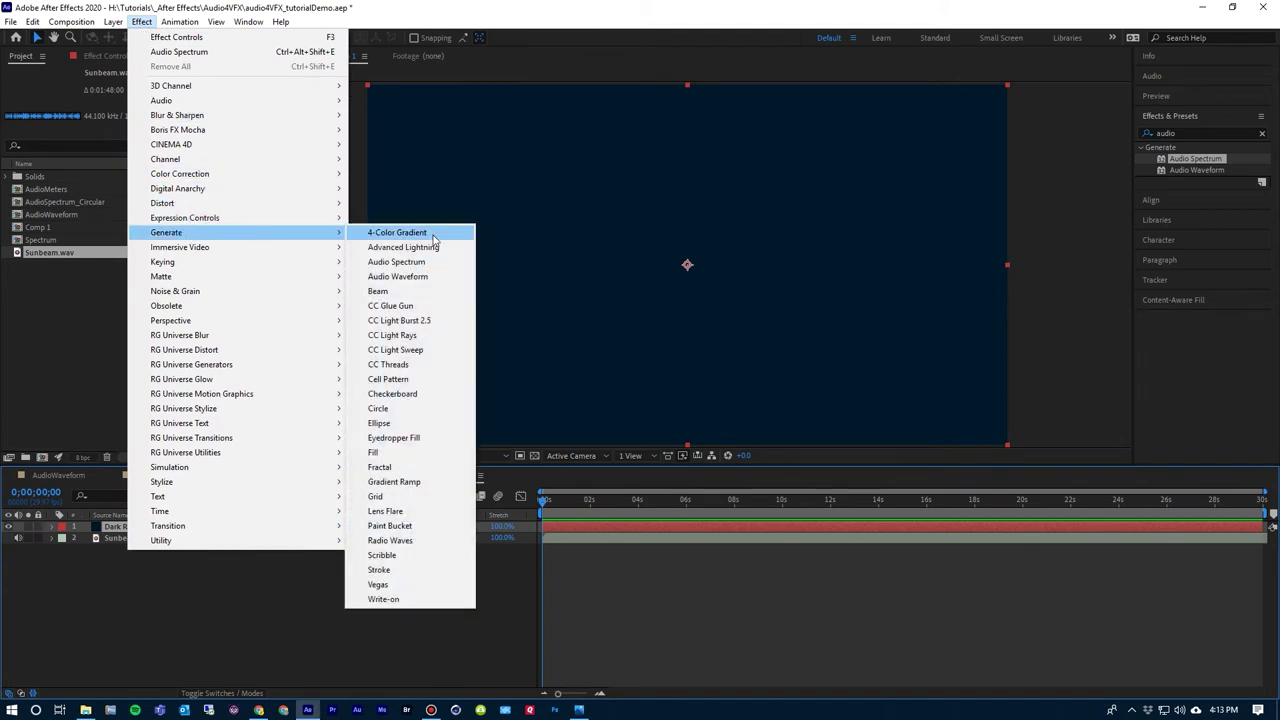
pyautogui.click(1182, 134)
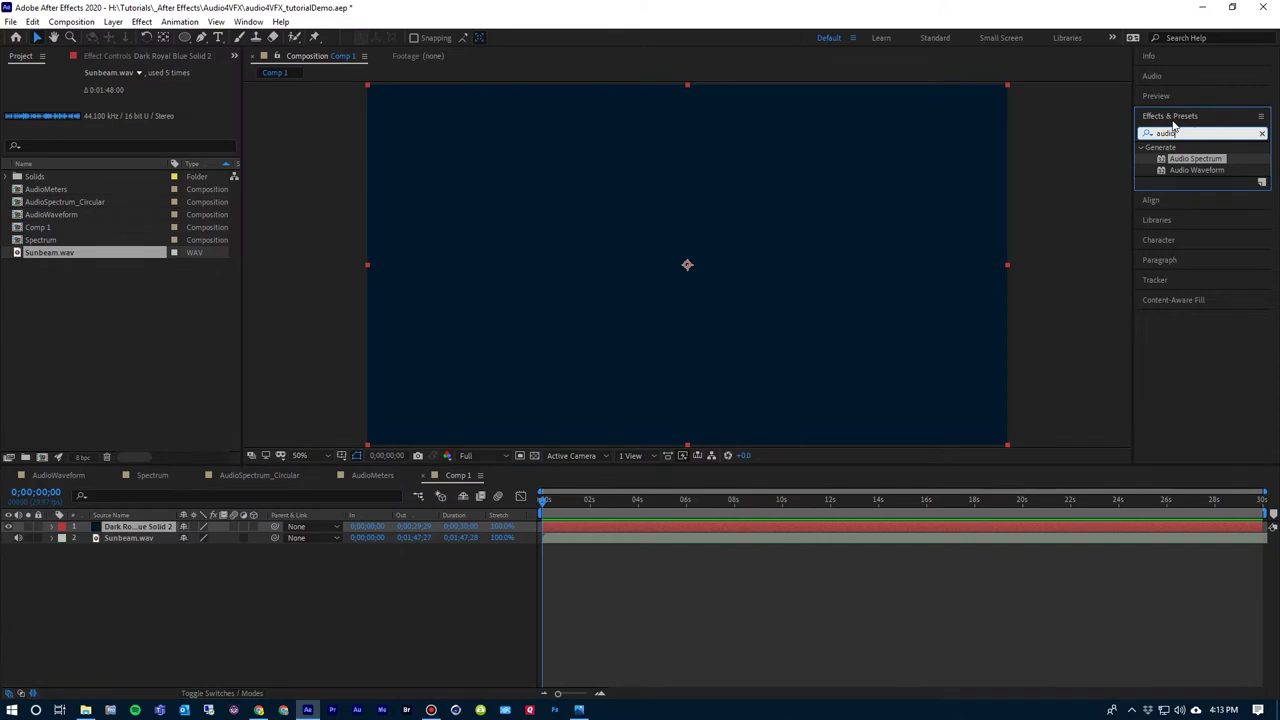
pyautogui.moveTo(1166, 172); pyautogui.dragTo(141, 531)
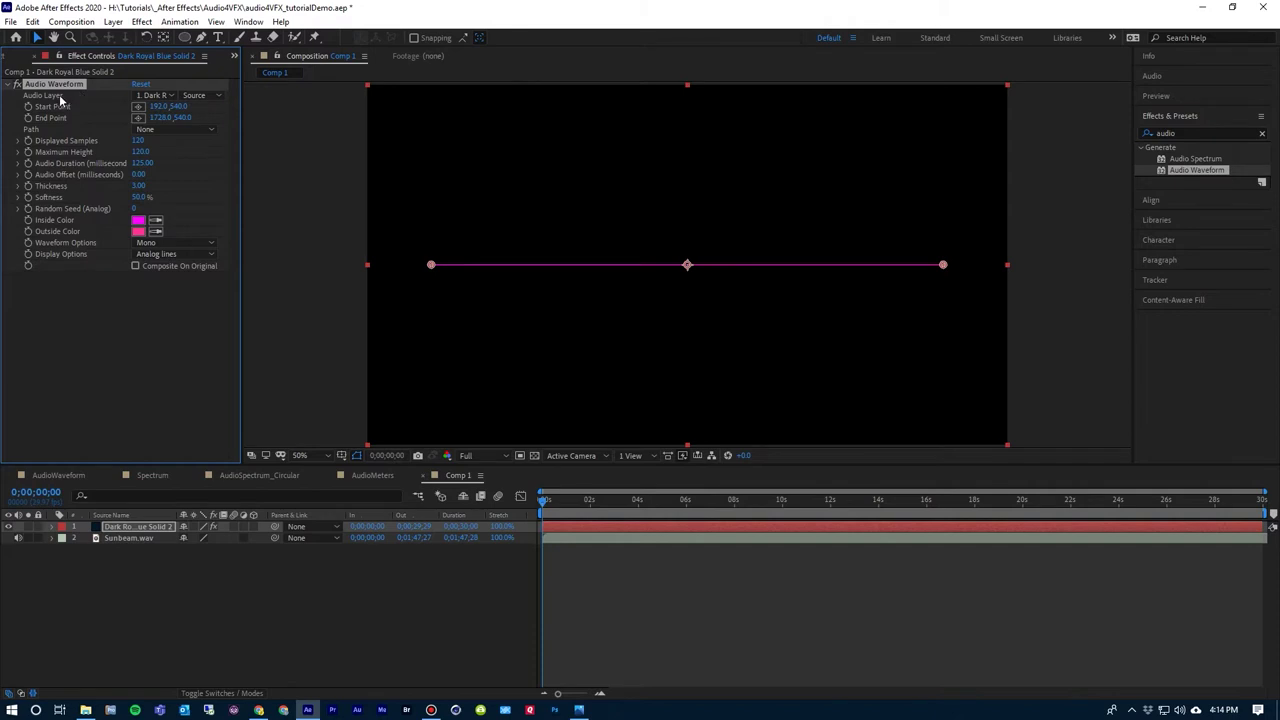
# Set the Audio Waveform's audio layer to Sunbeam.wav and preview the animated waveform
pyautogui.click(150, 95)
pyautogui.click(119, 97)
pyautogui.click(152, 95)
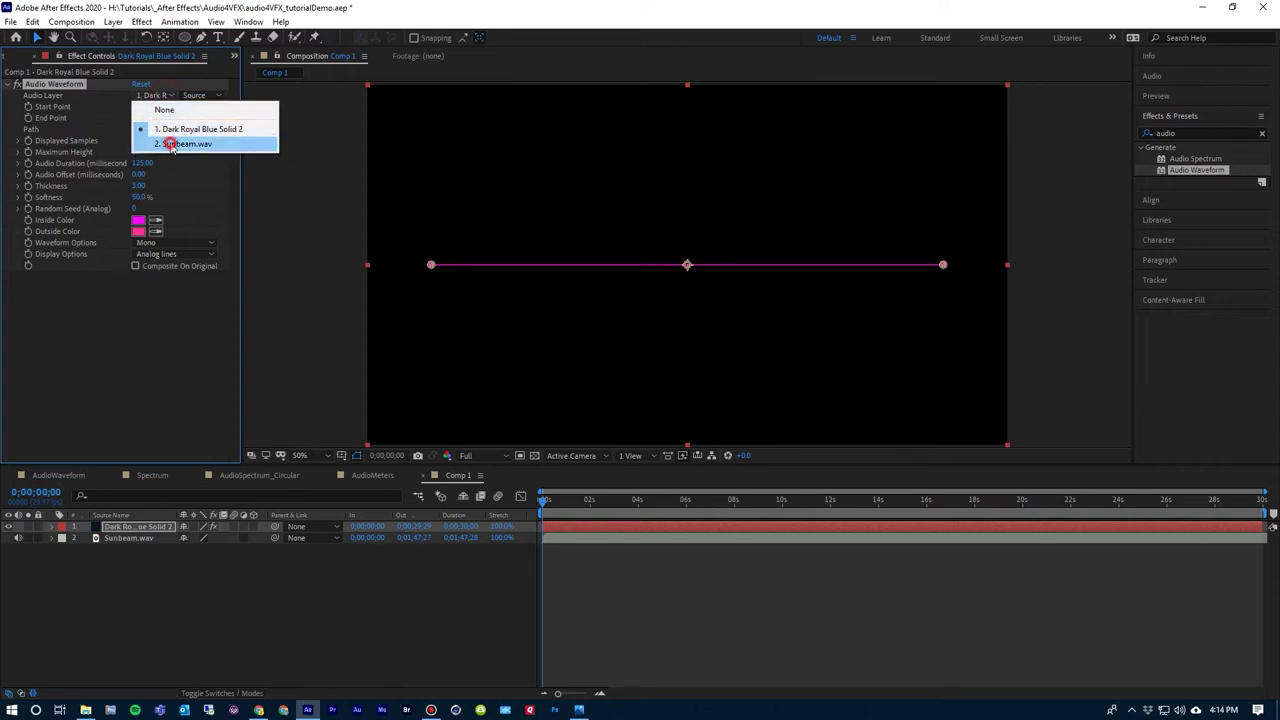
pyautogui.click(172, 145)
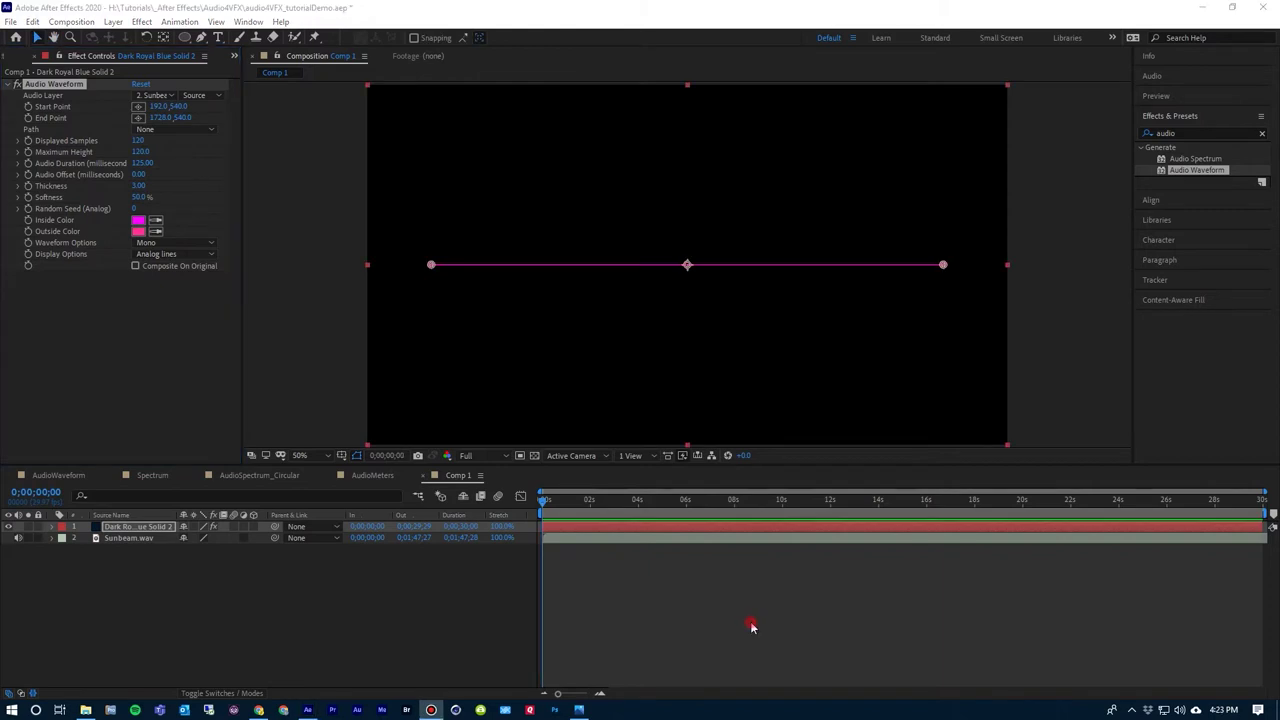
pyautogui.click(751, 626)
pyautogui.press('space')
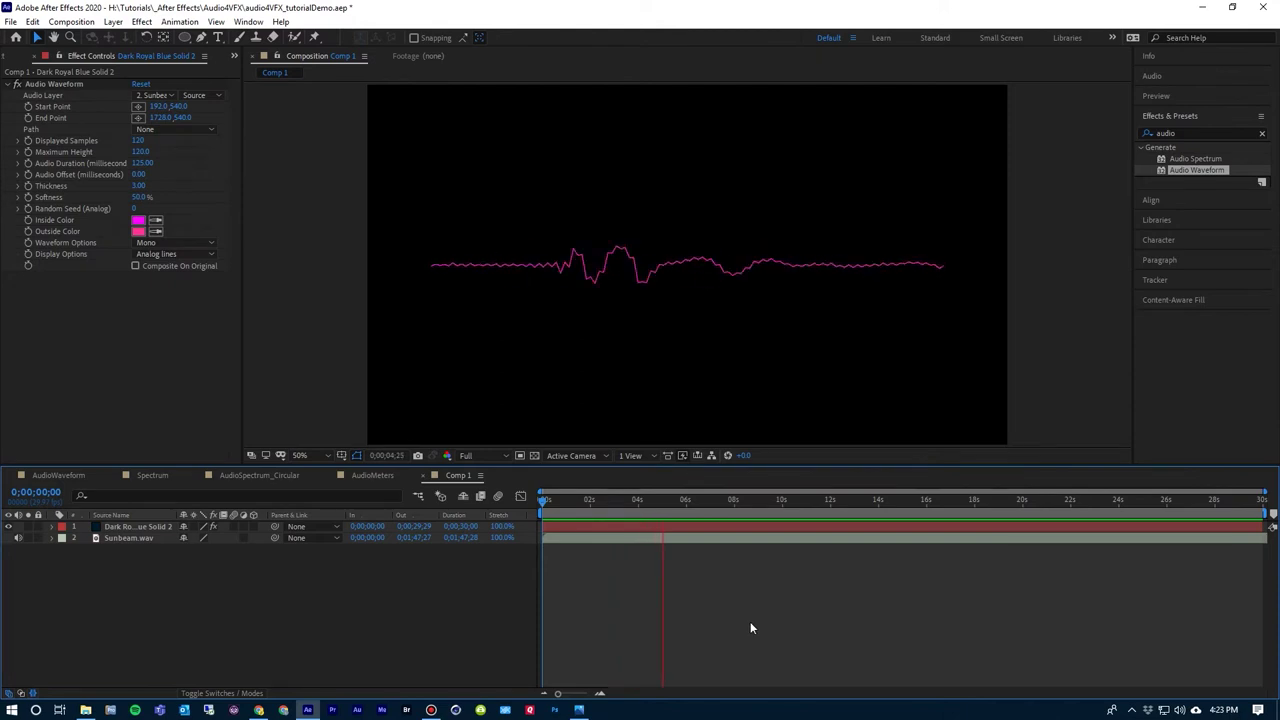
pyautogui.press('space')
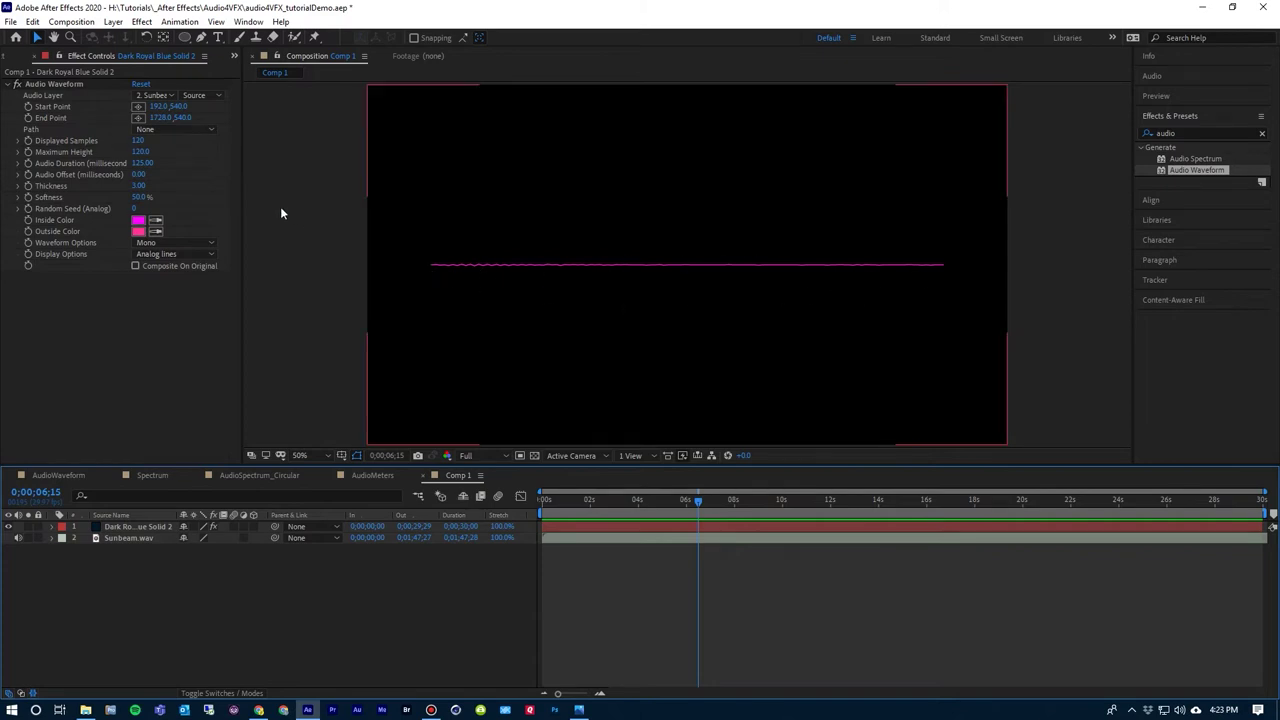
# Move the current time to 0;00;05;16 and set the waveform's Displayed Samples to 960
pyautogui.moveTo(138, 143); pyautogui.dragTo(163, 141)
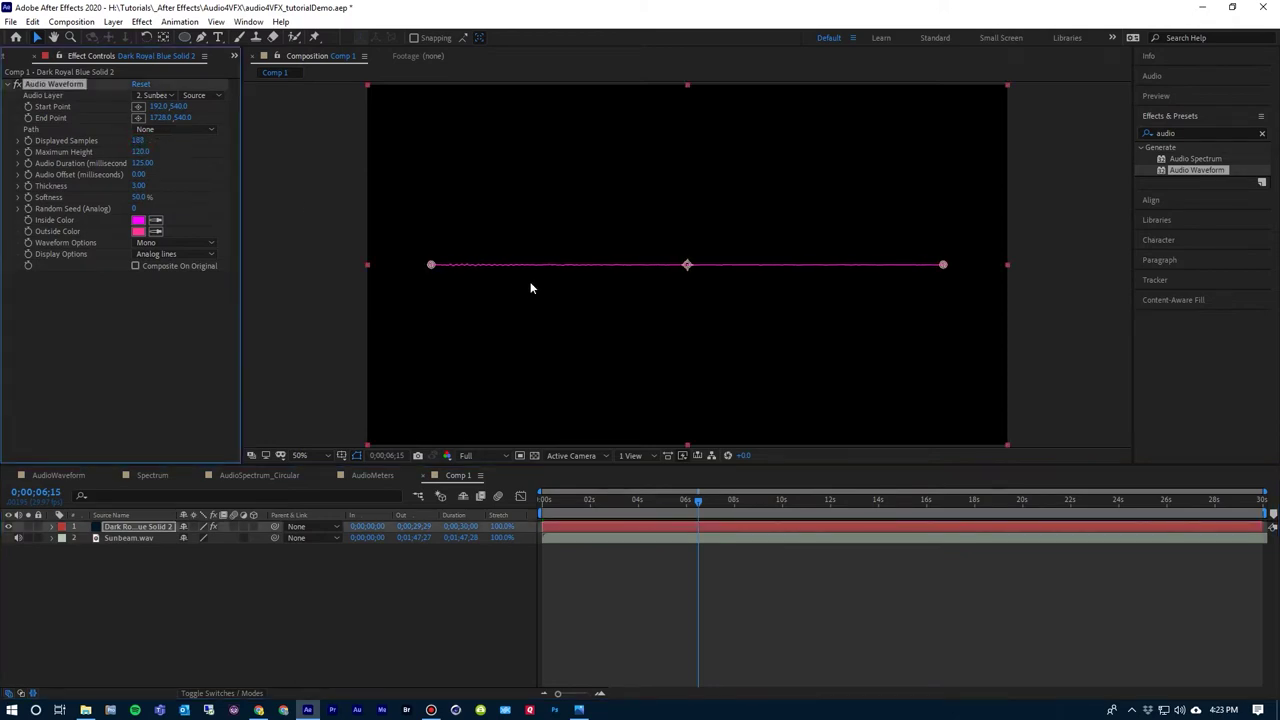
pyautogui.moveTo(699, 502); pyautogui.dragTo(675, 508)
pyautogui.moveTo(140, 142); pyautogui.dragTo(173, 141)
pyautogui.click(143, 140)
pyautogui.write('350')
pyautogui.press('Return')
pyautogui.click(142, 141)
pyautogui.write('960')
pyautogui.press('Return')
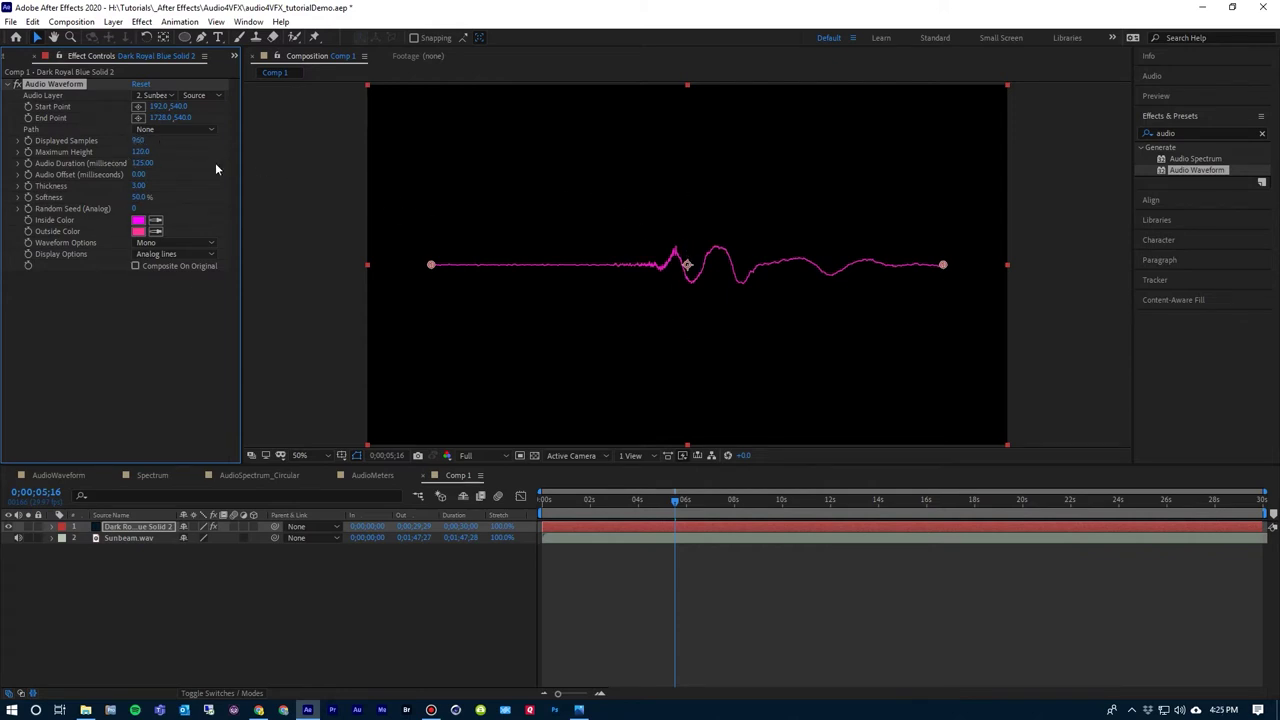
# Set the waveform's Maximum Height to 500 and its Audio Duration to 2000 milliseconds
pyautogui.click(140, 150)
pyautogui.write('500')
pyautogui.press('Return')
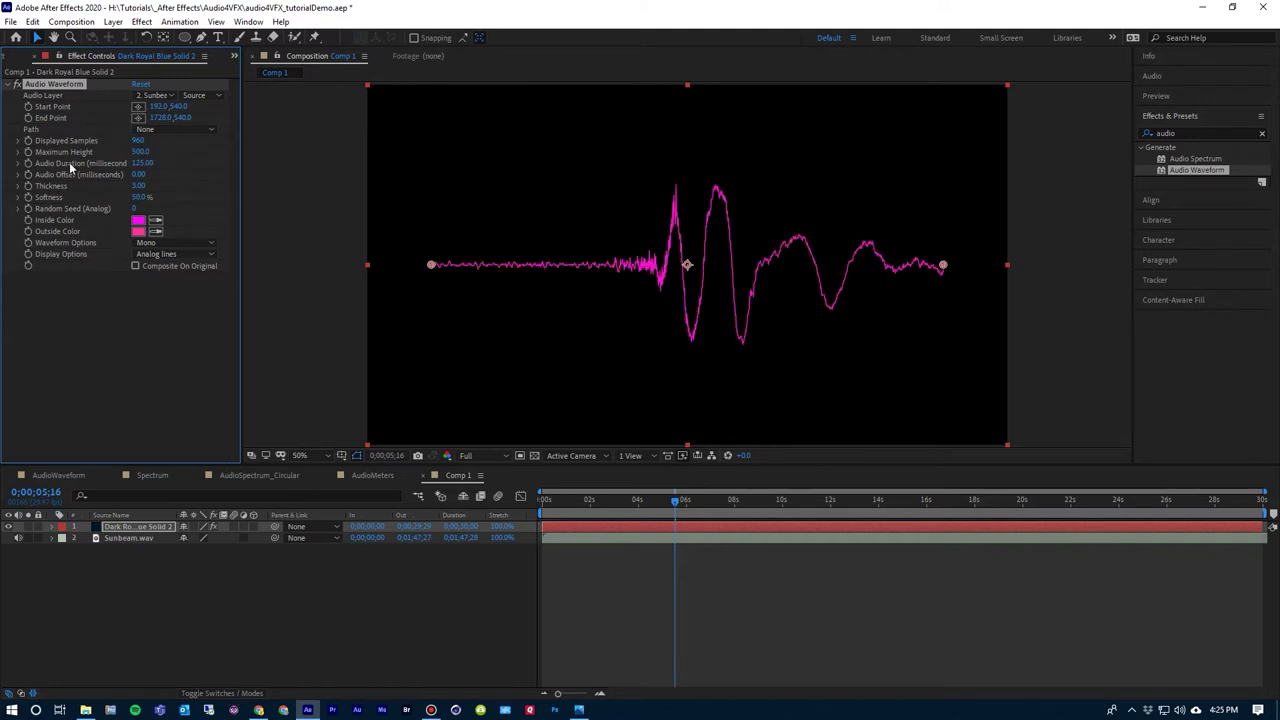
pyautogui.click(130, 163)
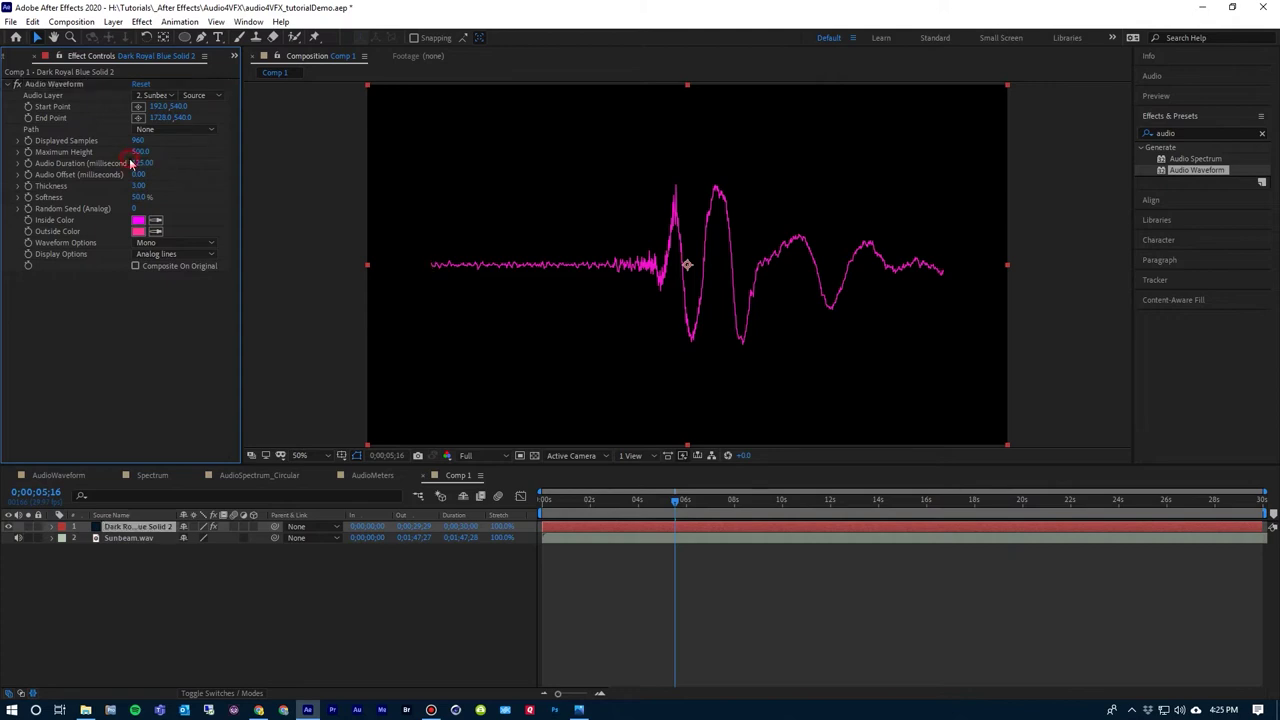
pyautogui.write('2000')
pyautogui.press('Return')
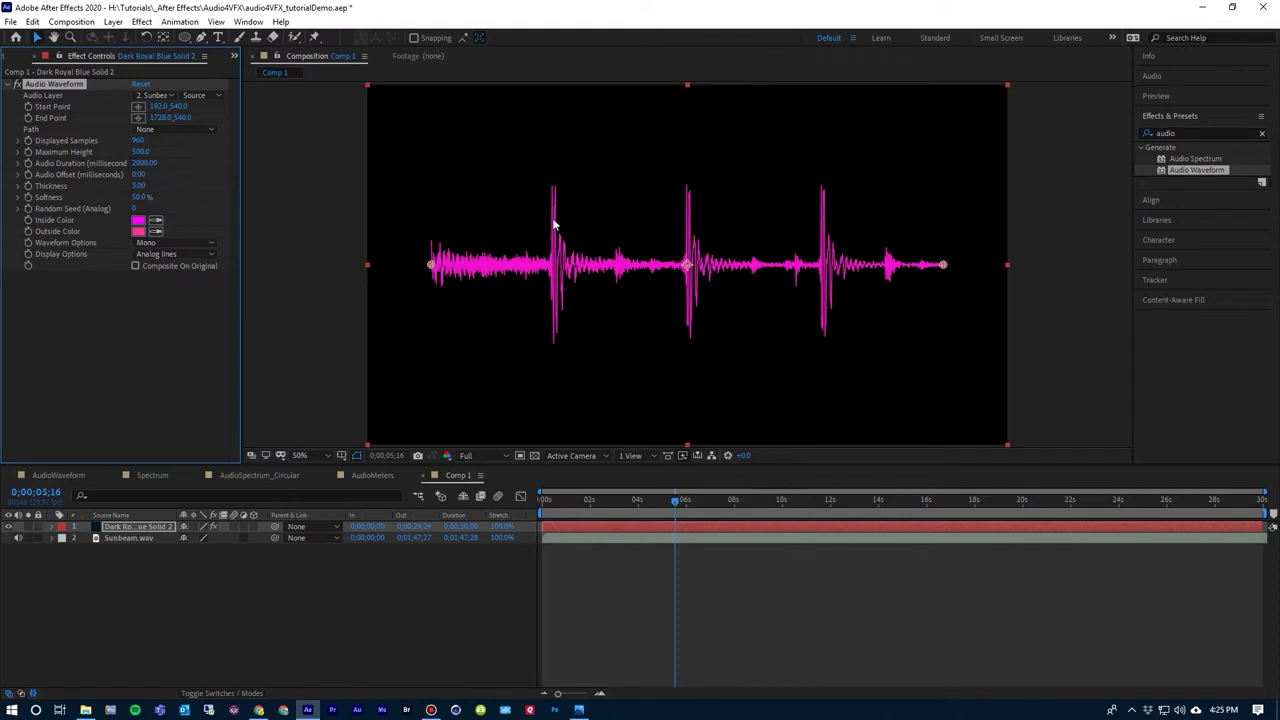
# Set the waveform's Thickness to 4 and reduce its Softness to 0%
pyautogui.click(139, 186)
pyautogui.write('4')
pyautogui.press('Return')
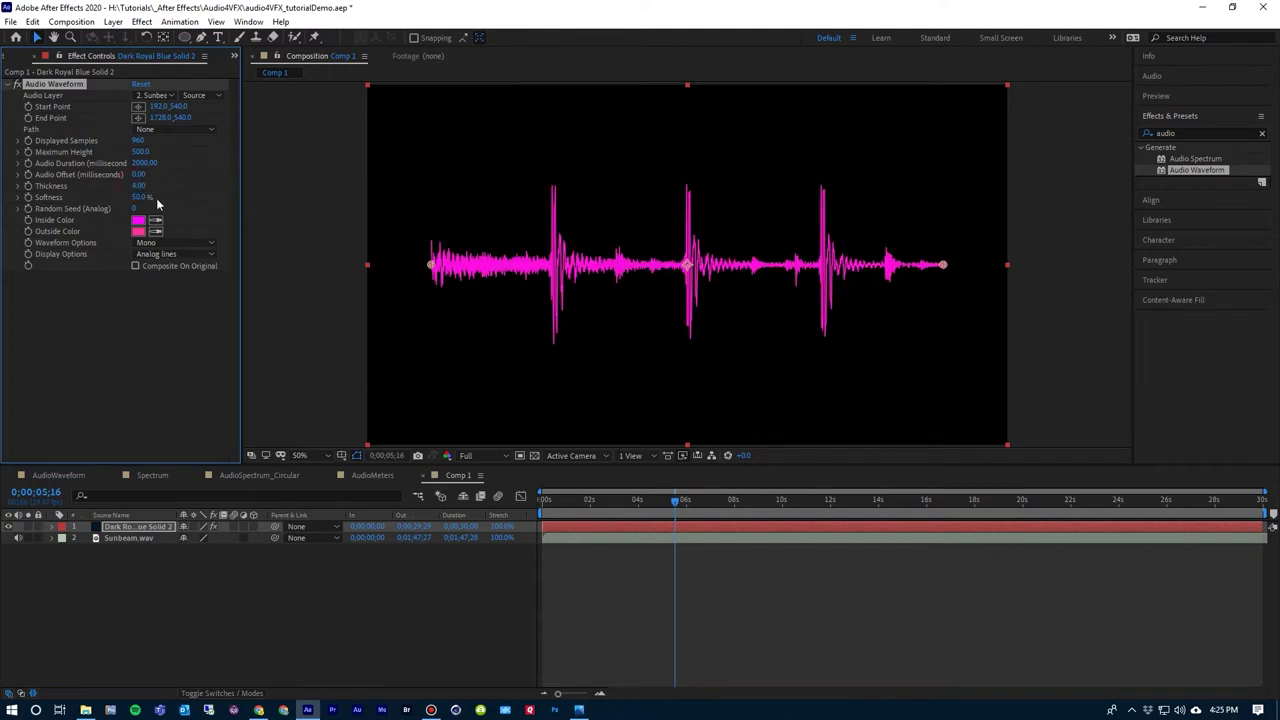
pyautogui.moveTo(141, 200); pyautogui.dragTo(85, 197)
# Compare the Digital and Analog dots display options for the waveform and choose Digital
pyautogui.click(176, 243)
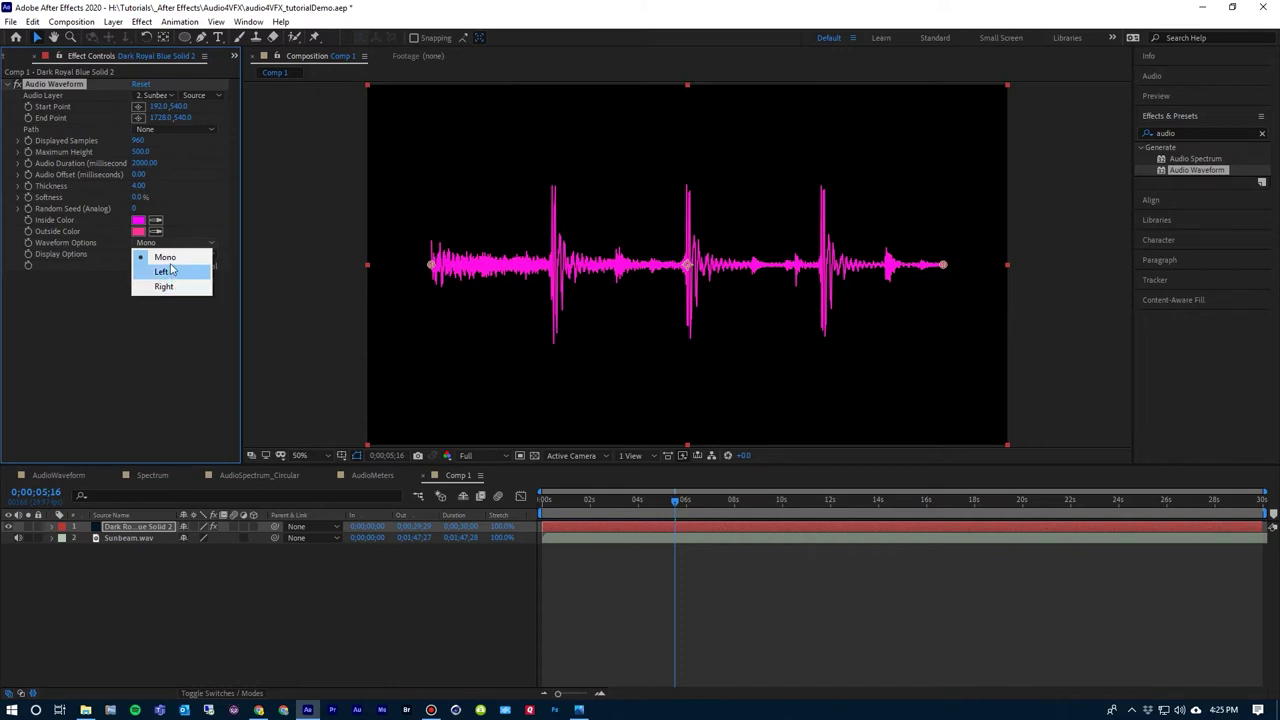
pyautogui.click(175, 323)
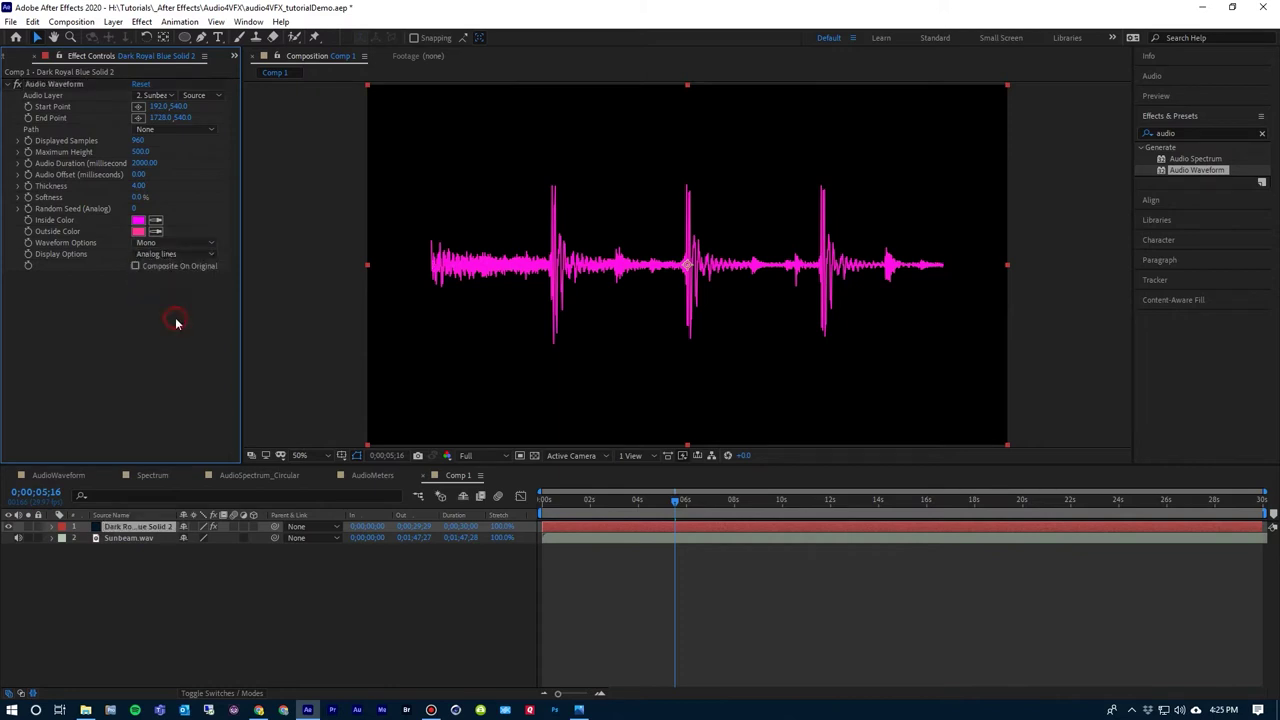
pyautogui.click(170, 256)
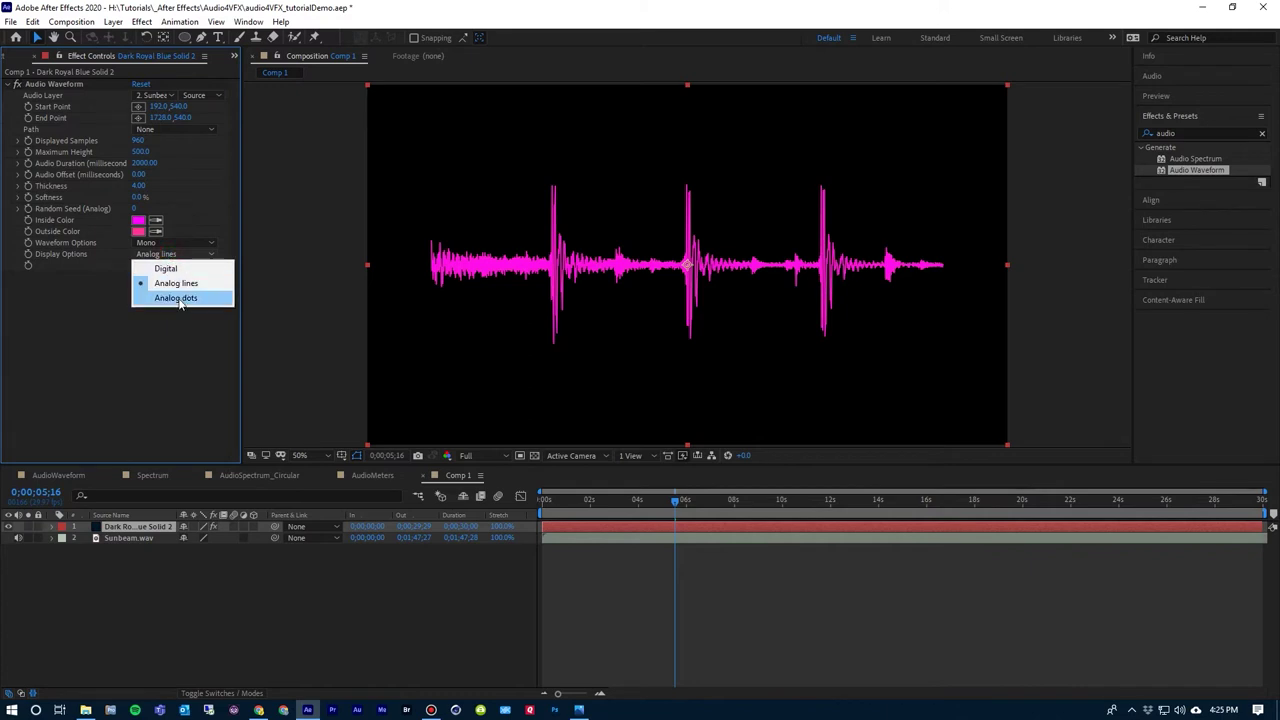
pyautogui.click(166, 268)
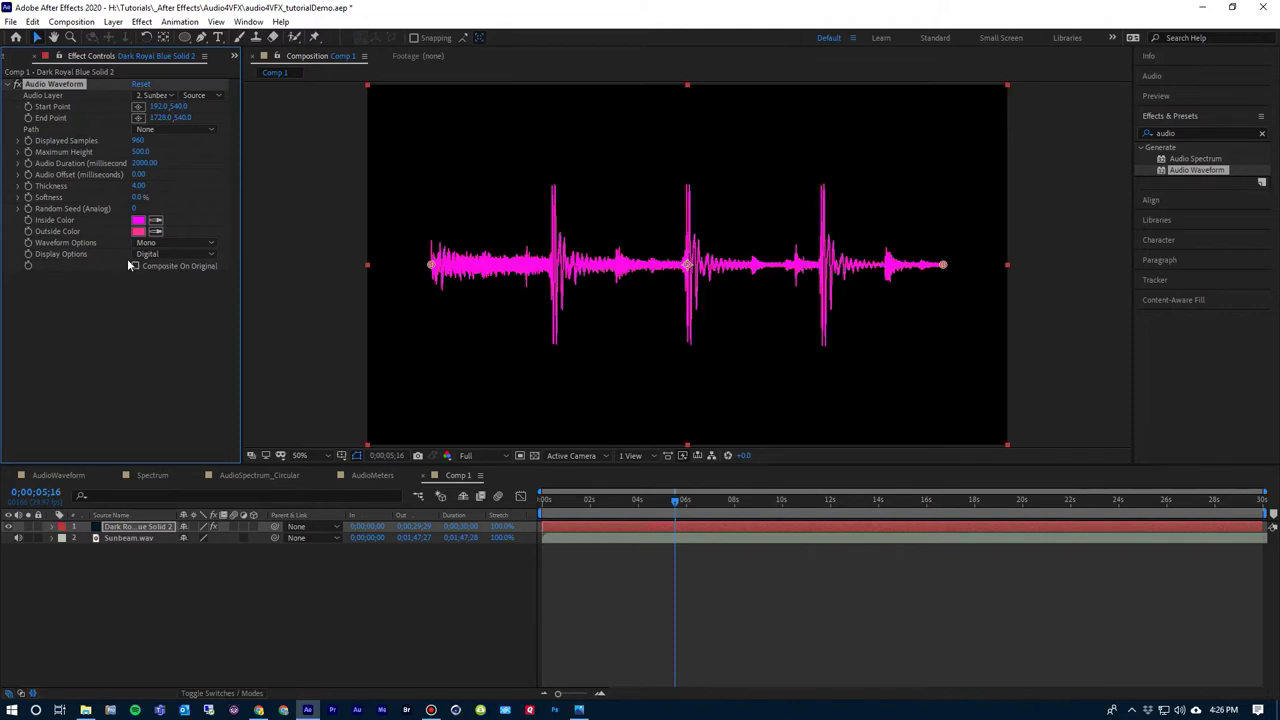
pyautogui.click(166, 253)
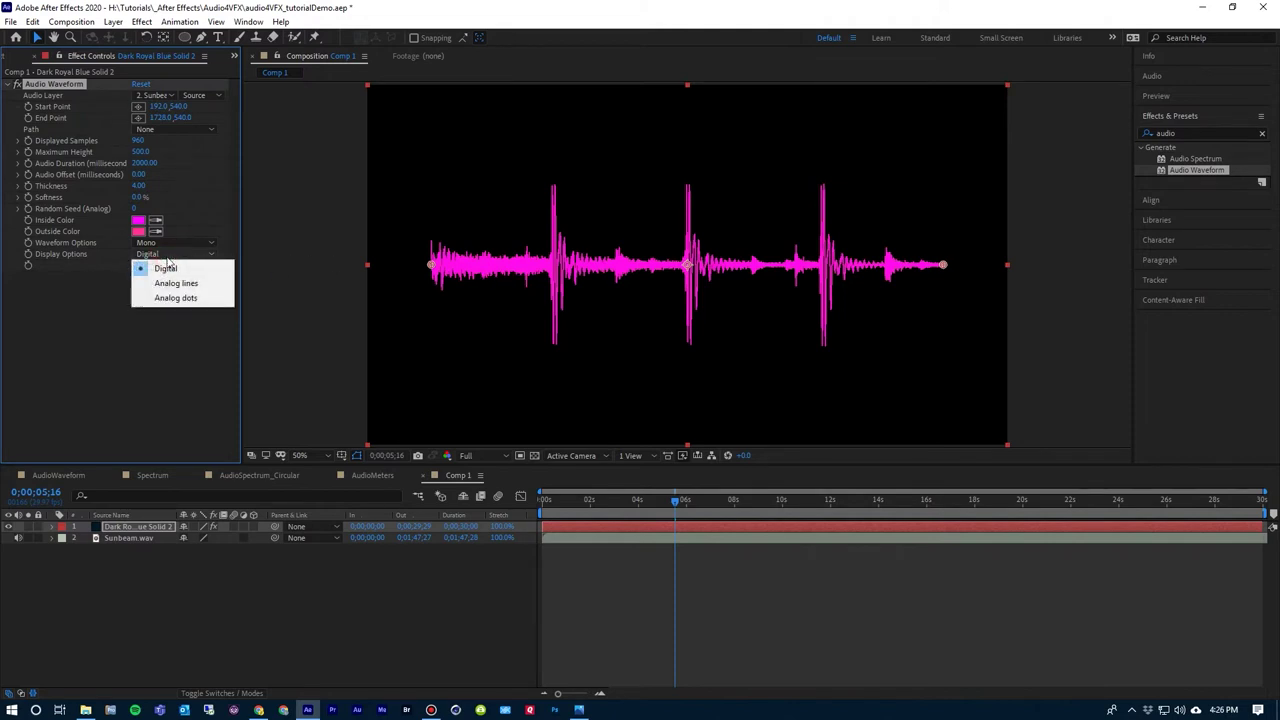
pyautogui.click(176, 298)
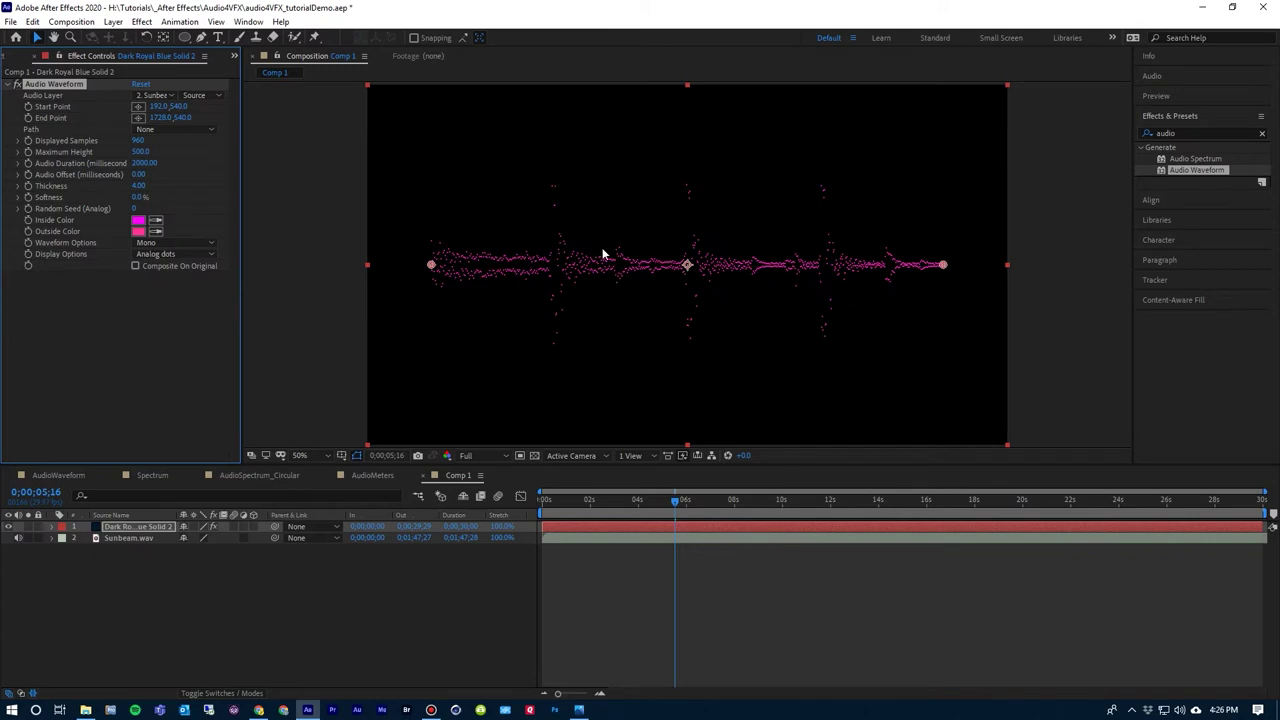
pyautogui.click(177, 253)
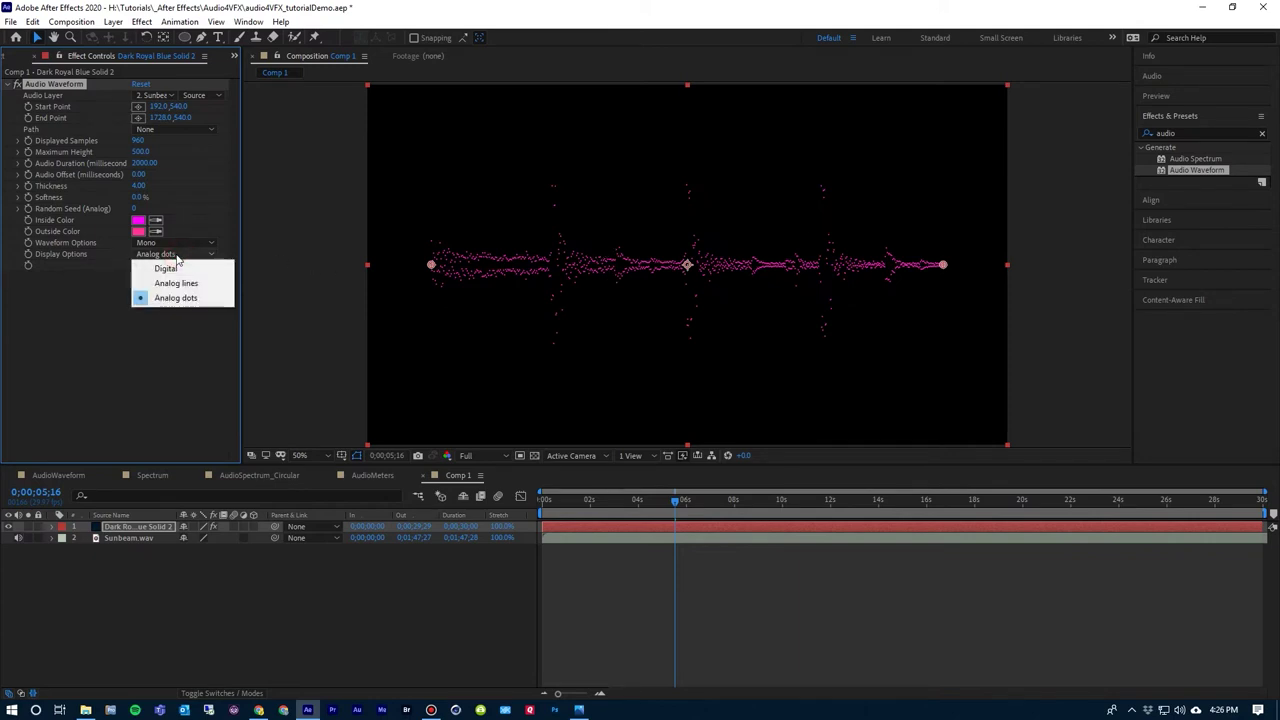
pyautogui.click(165, 268)
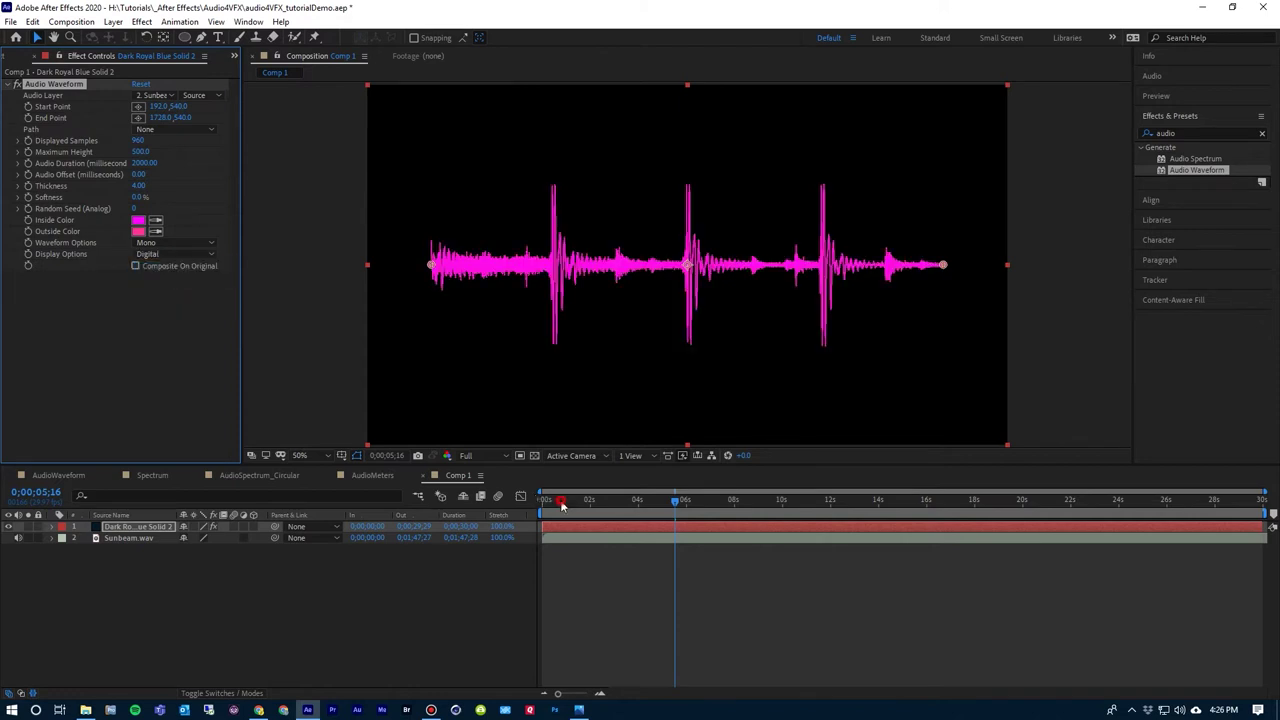
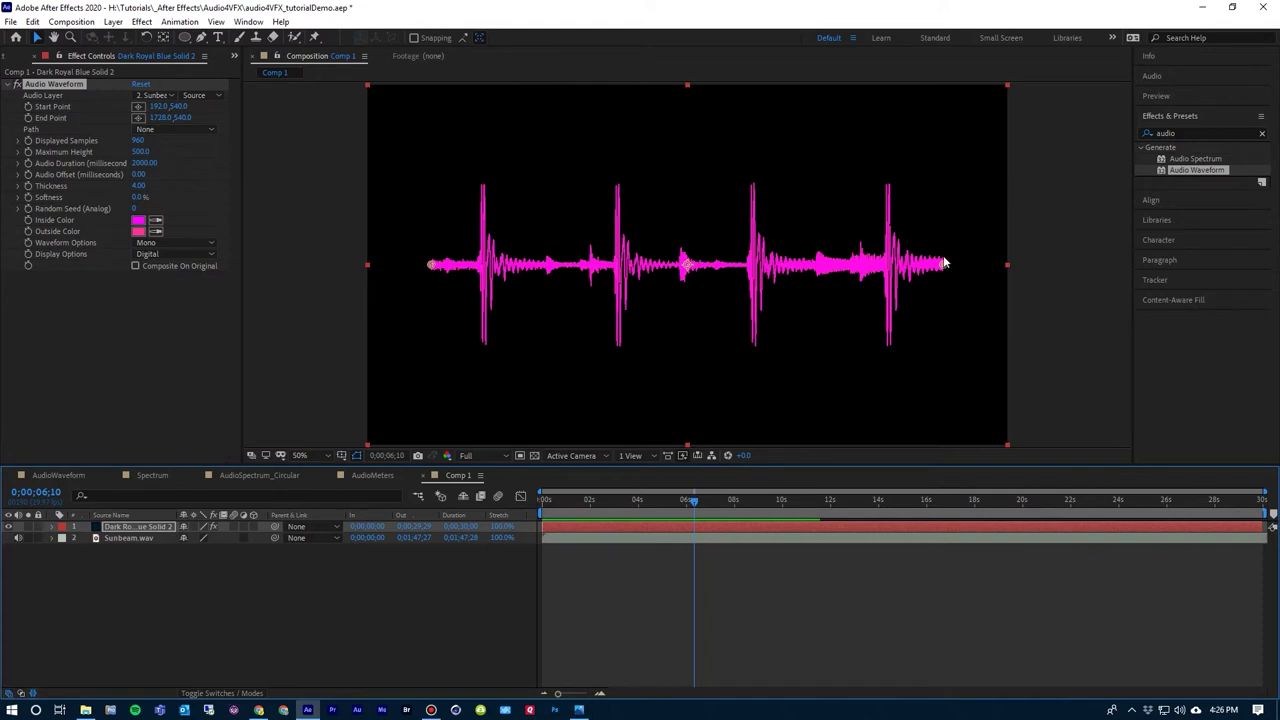
# Step back frame by frame through the waveform animation and return the current time to the composition's start
pyautogui.press('pageup')
pyautogui.press('pageup')
pyautogui.press('pageup')
pyautogui.press('pageup')
pyautogui.press('pageup')
pyautogui.press('pageup')
pyautogui.press('pageup')
pyautogui.press('pageup')
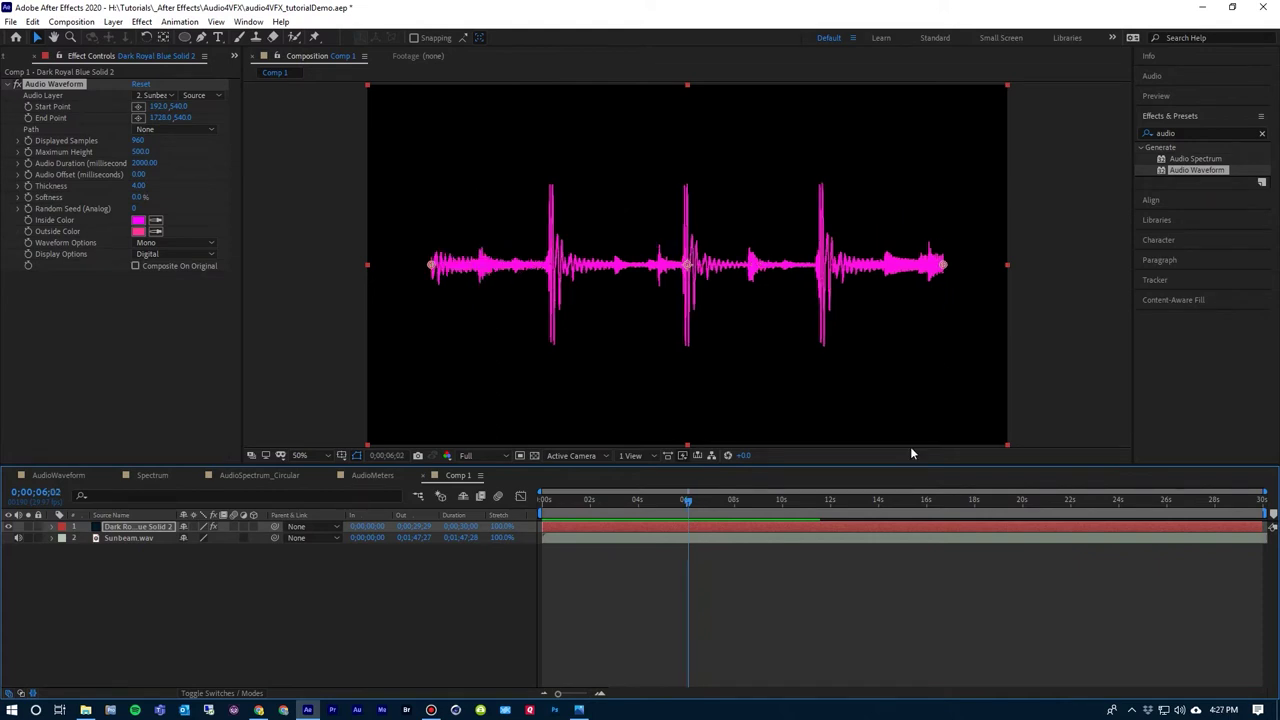
pyautogui.press('Home')
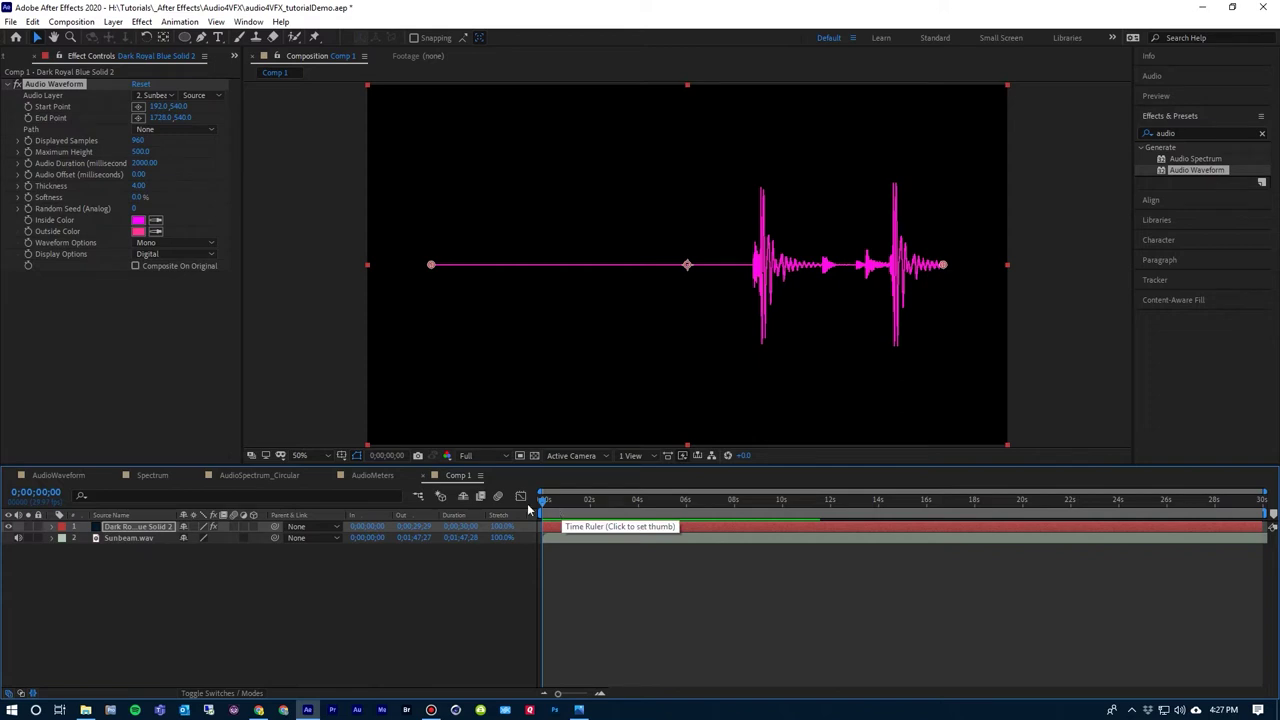
# Reveal the audio waveform of the Sunbeam.wav layer and place the current time at 0;00;00;07, just before the first beat
pyautogui.keyDown('ctrl'); pyautogui.click(52, 538); pyautogui.keyUp('ctrl')
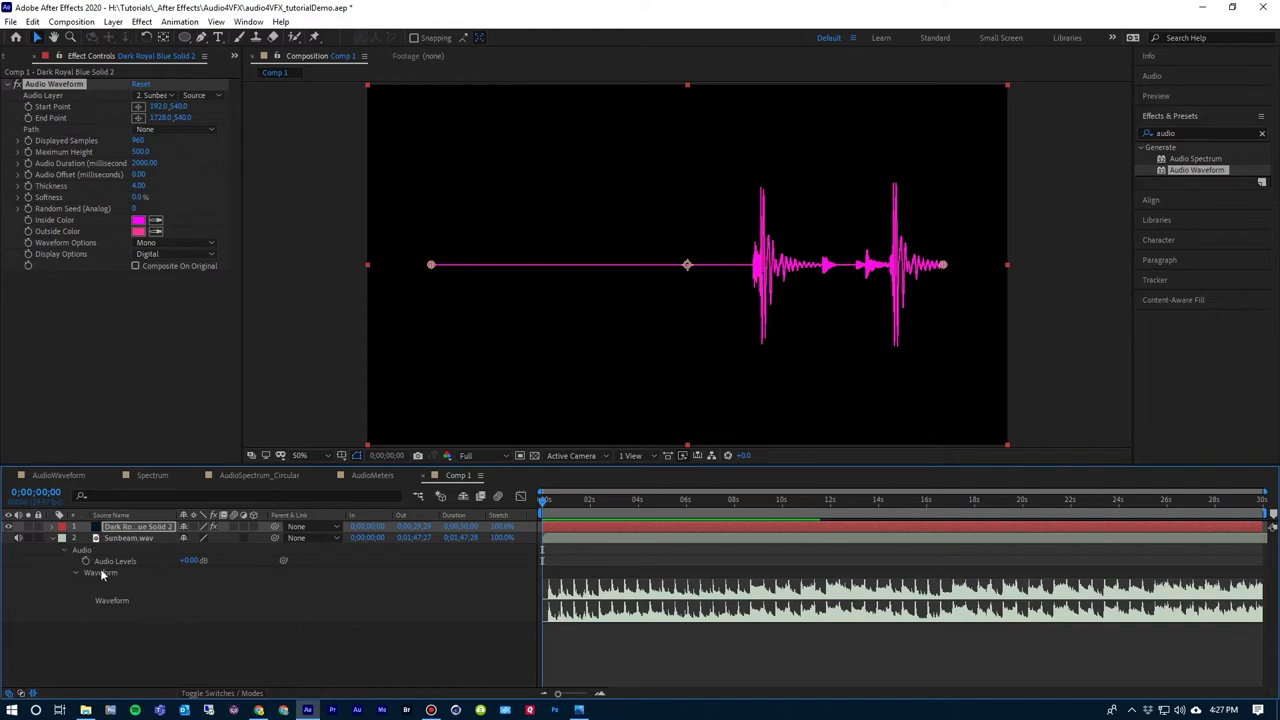
pyautogui.click(547, 510)
pyautogui.press('=')
pyautogui.press('=')
pyautogui.press('=')
pyautogui.press('=')
pyautogui.press('=')
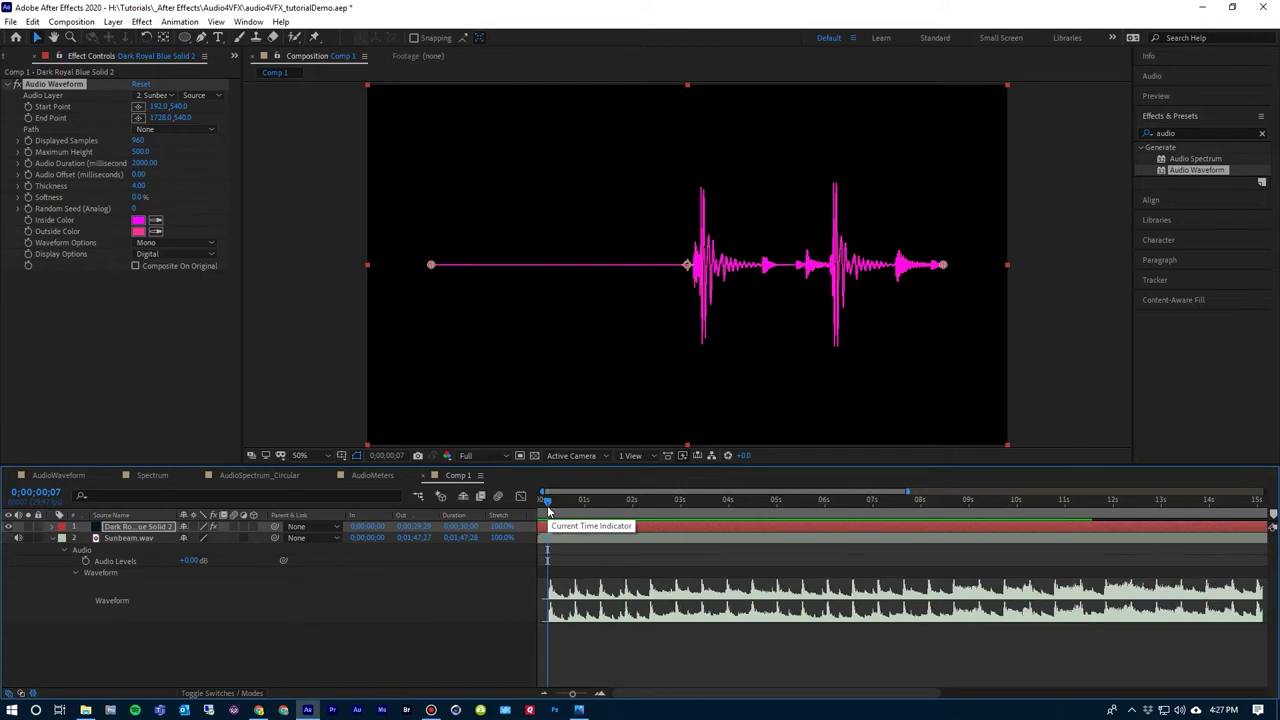
pyautogui.press('pagedown')
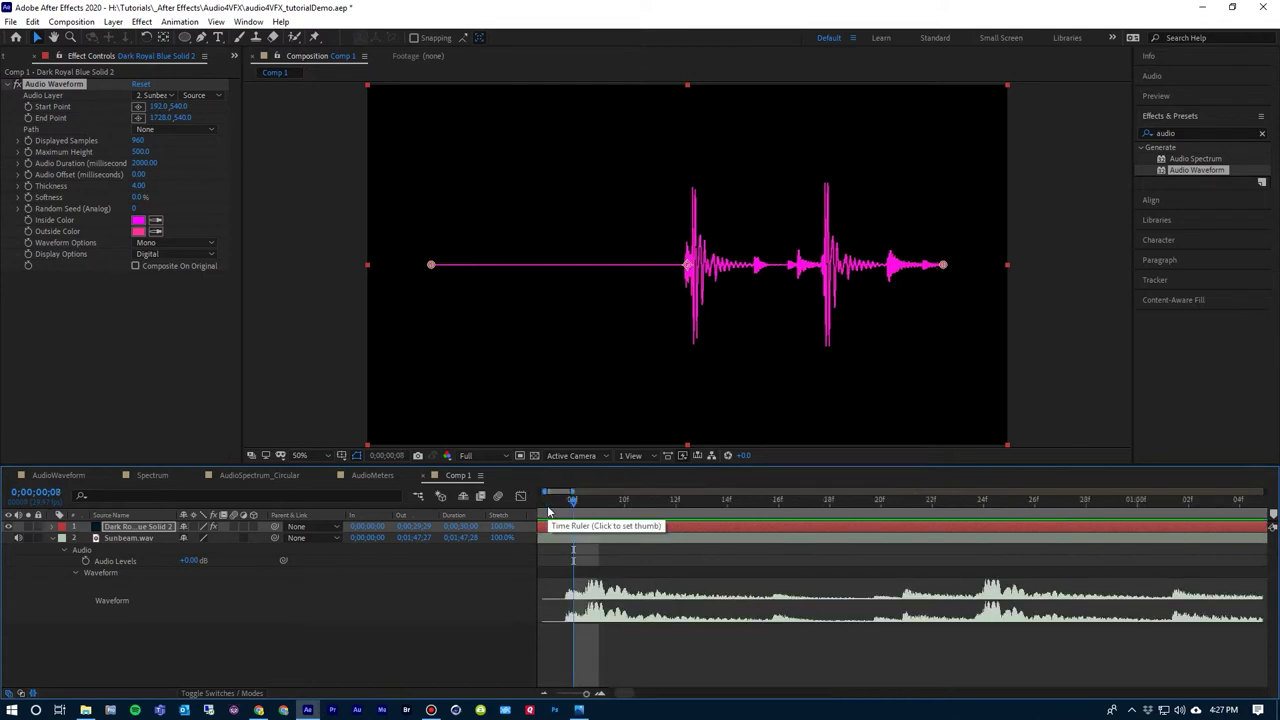
pyautogui.press('pageup')
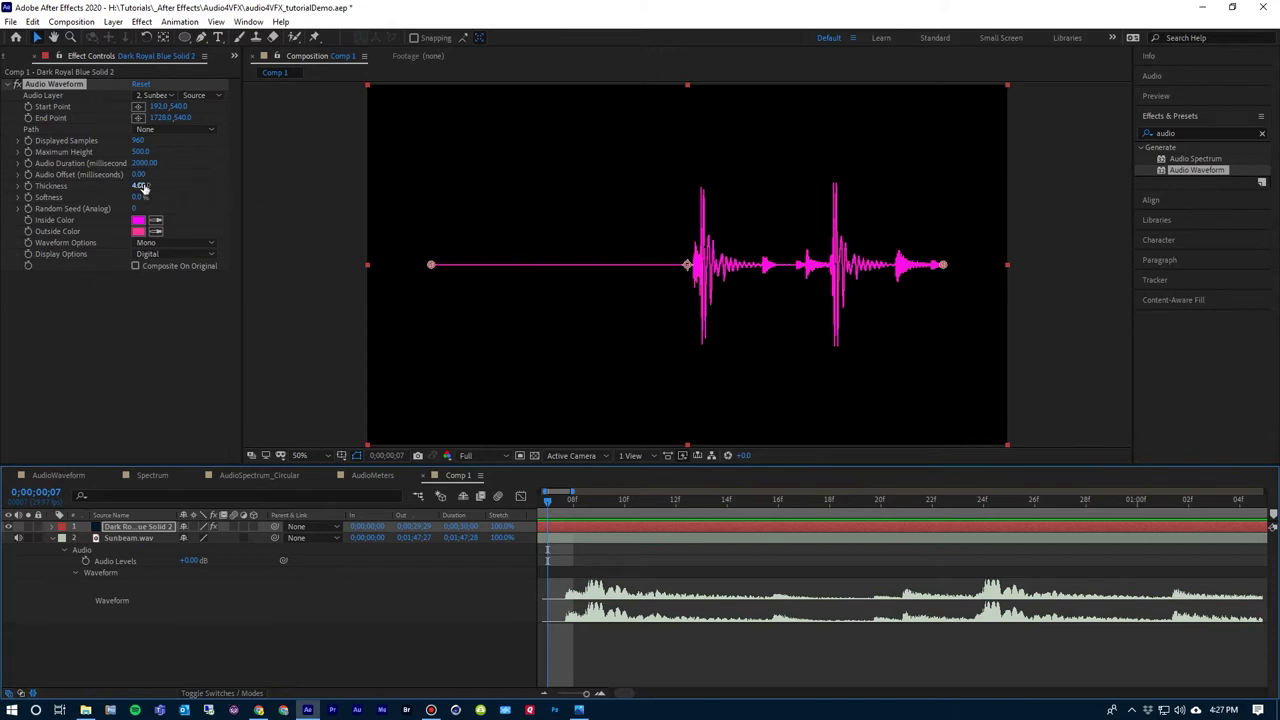
# Set the waveform effect's Audio Offset to -1000 milliseconds
pyautogui.moveTo(142, 174)
pyautogui.mouseDown()
pyautogui.moveTo(115, 174)
pyautogui.moveTo(140, 182)
pyautogui.mouseUp()
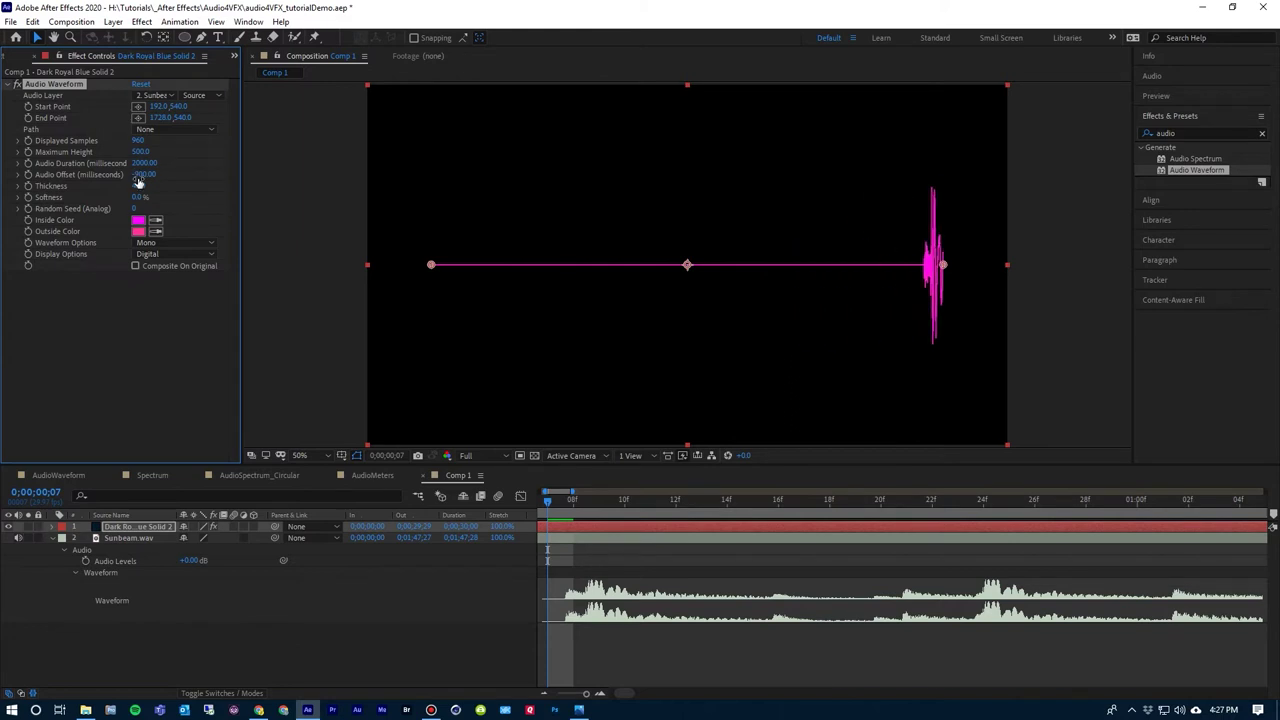
pyautogui.click(143, 175)
pyautogui.write('-1000')
pyautogui.press('Return')
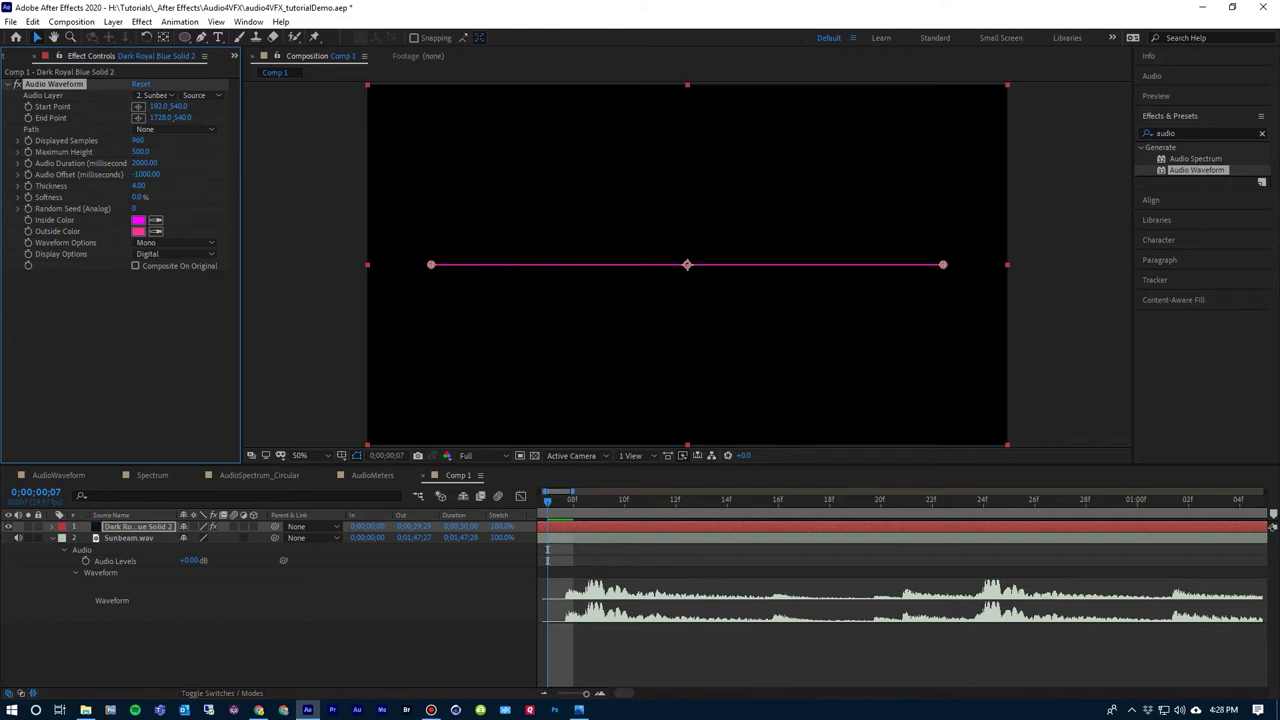
# Preview the offset waveform against the audio, stop playback, and show the full composition duration in the timeline
pyautogui.press('space')
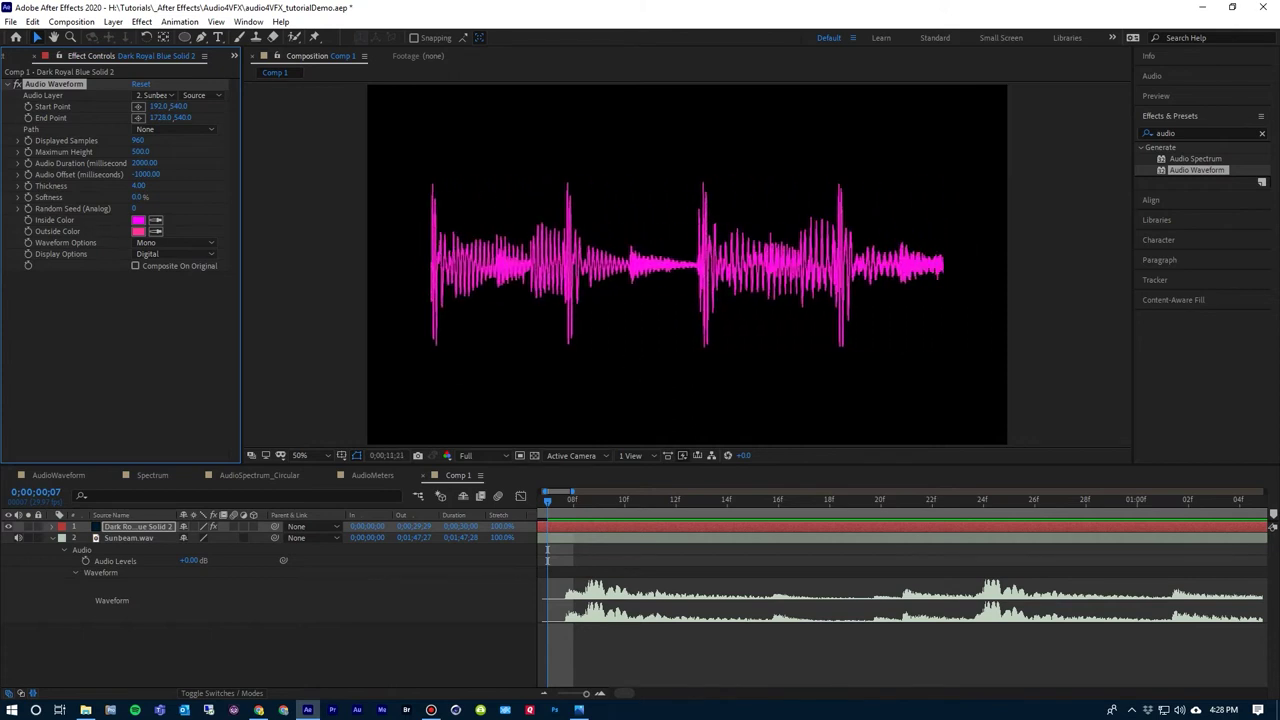
pyautogui.press('space')
pyautogui.press('-')
pyautogui.press('-')
pyautogui.press('-')
pyautogui.press('-')
pyautogui.press('-')
pyautogui.press('-')
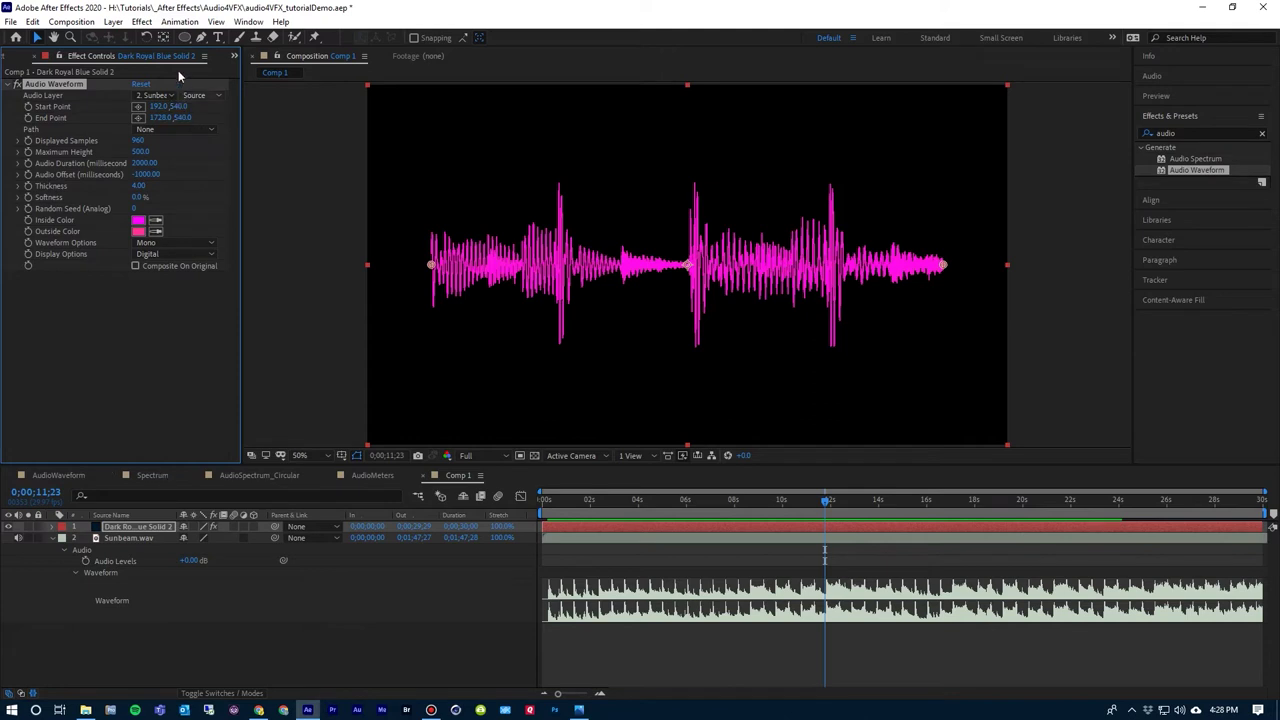
# Create a new 1920 x 1080, 29.97 fps, 30-second composition named Comp 2 and add Sunbeam.wav to it
pyautogui.click(71, 21)
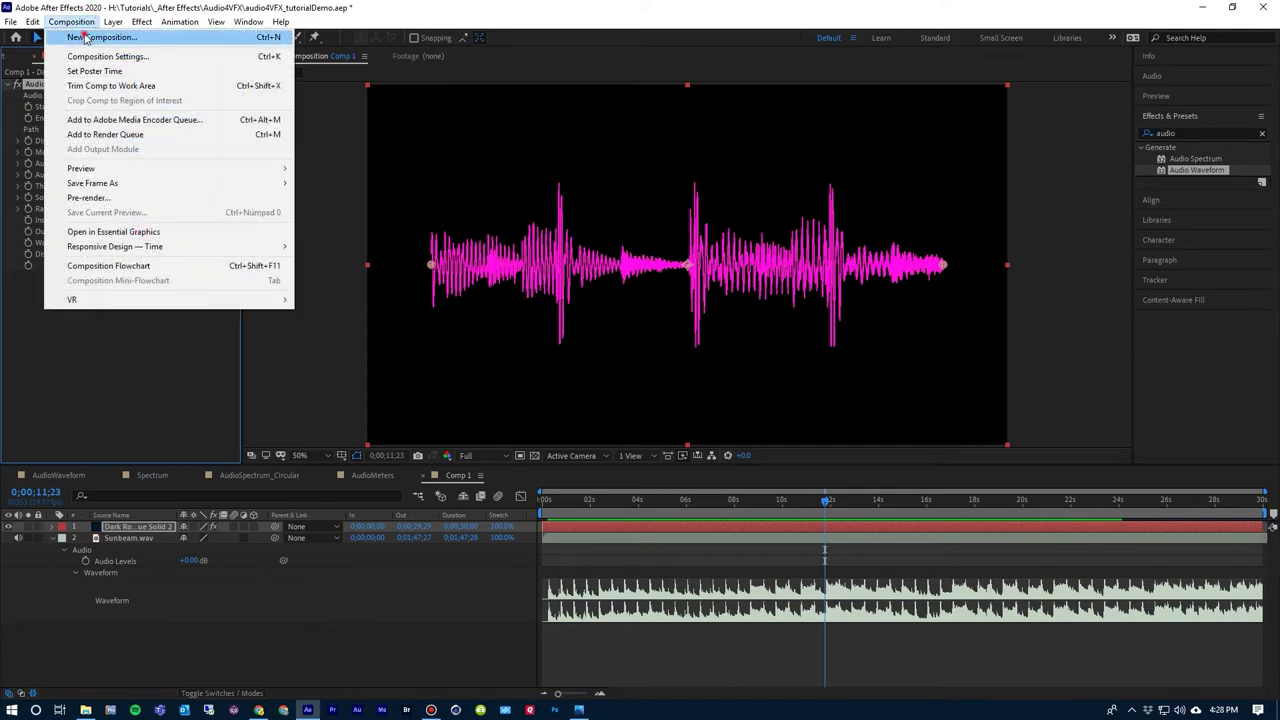
pyautogui.click(96, 38)
pyautogui.click(728, 507)
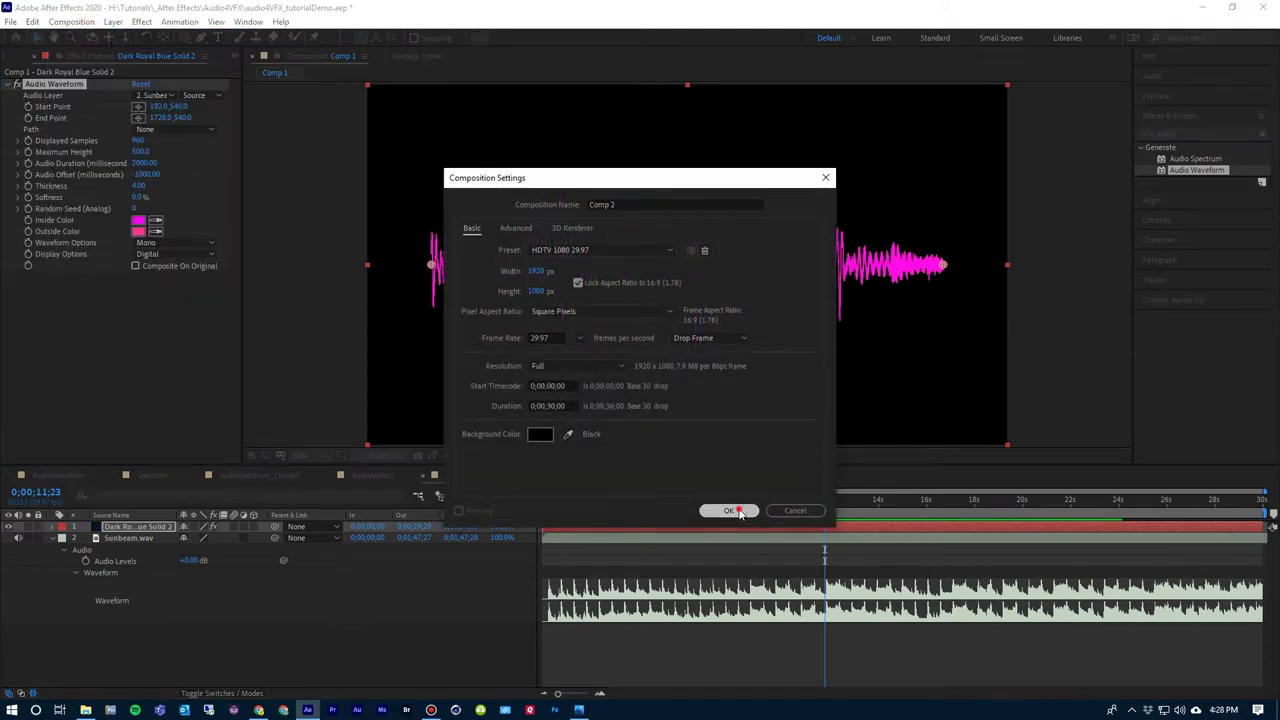
pyautogui.click(20, 55)
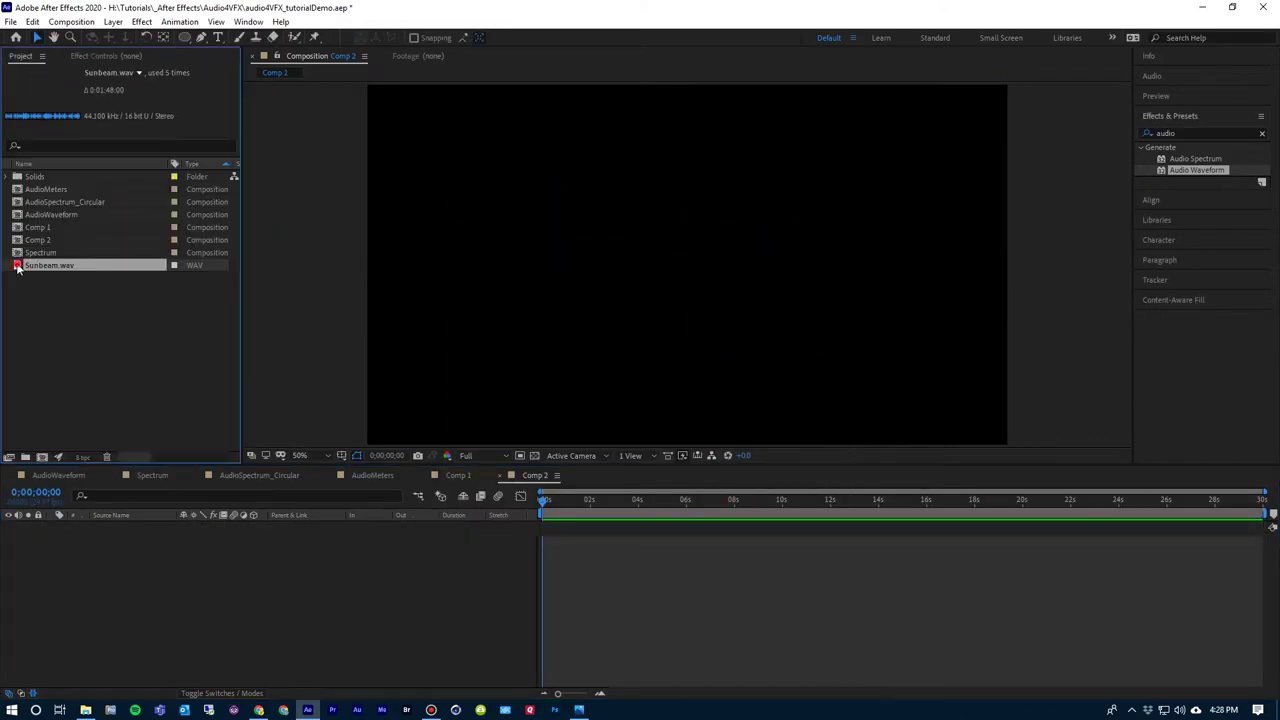
pyautogui.moveTo(16, 264); pyautogui.dragTo(116, 555)
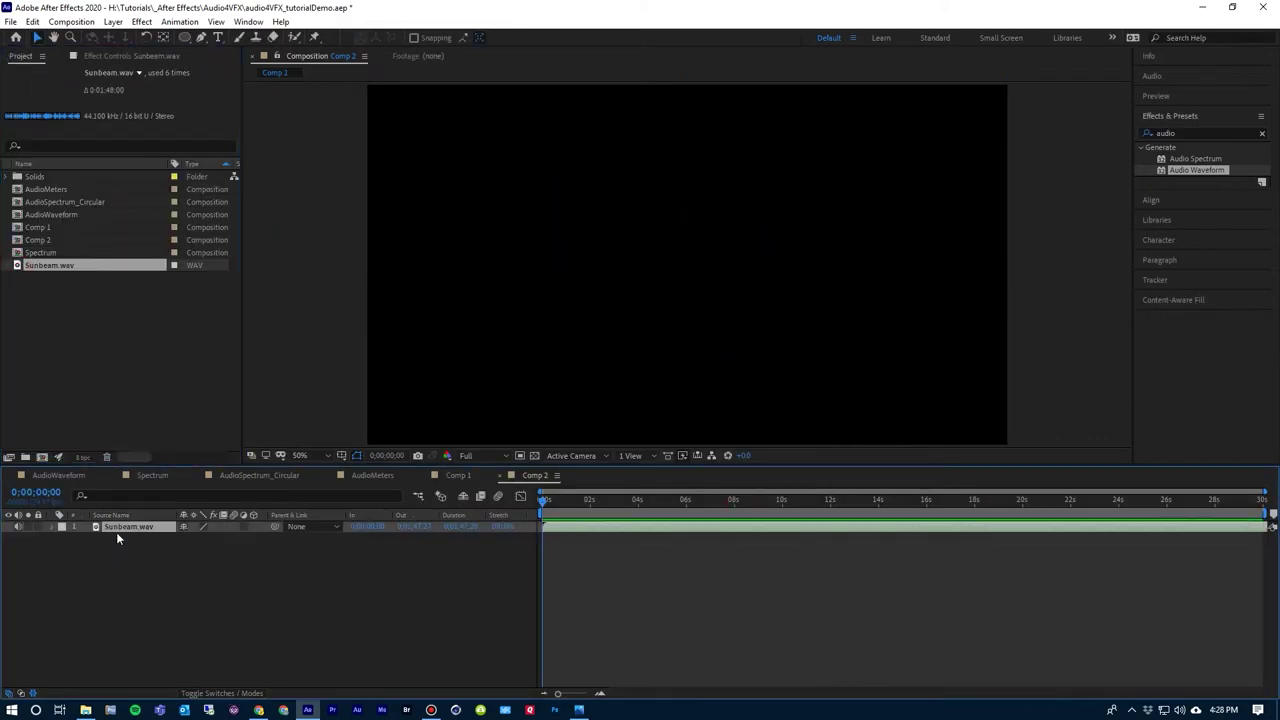
# Add a new dark royal blue solid layer above Sunbeam.wav in Comp 2
pyautogui.click(113, 22)
pyautogui.moveTo(125, 37)
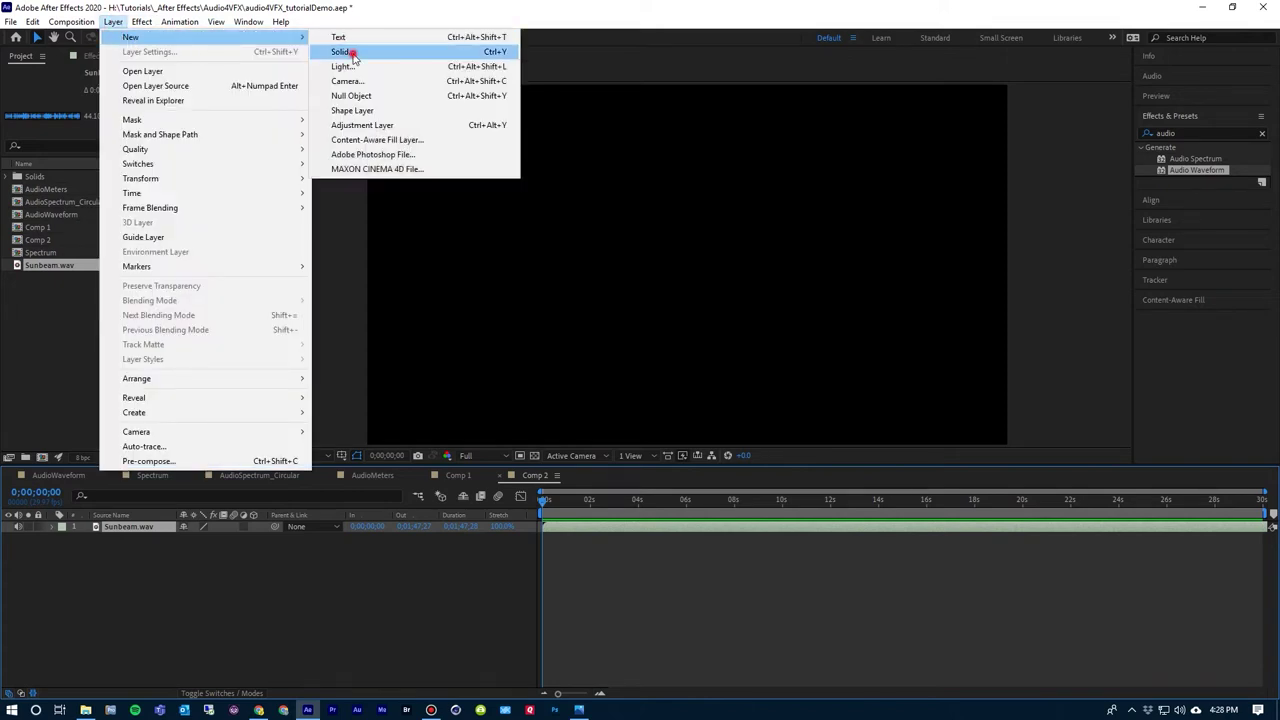
pyautogui.click(345, 50)
pyautogui.click(688, 473)
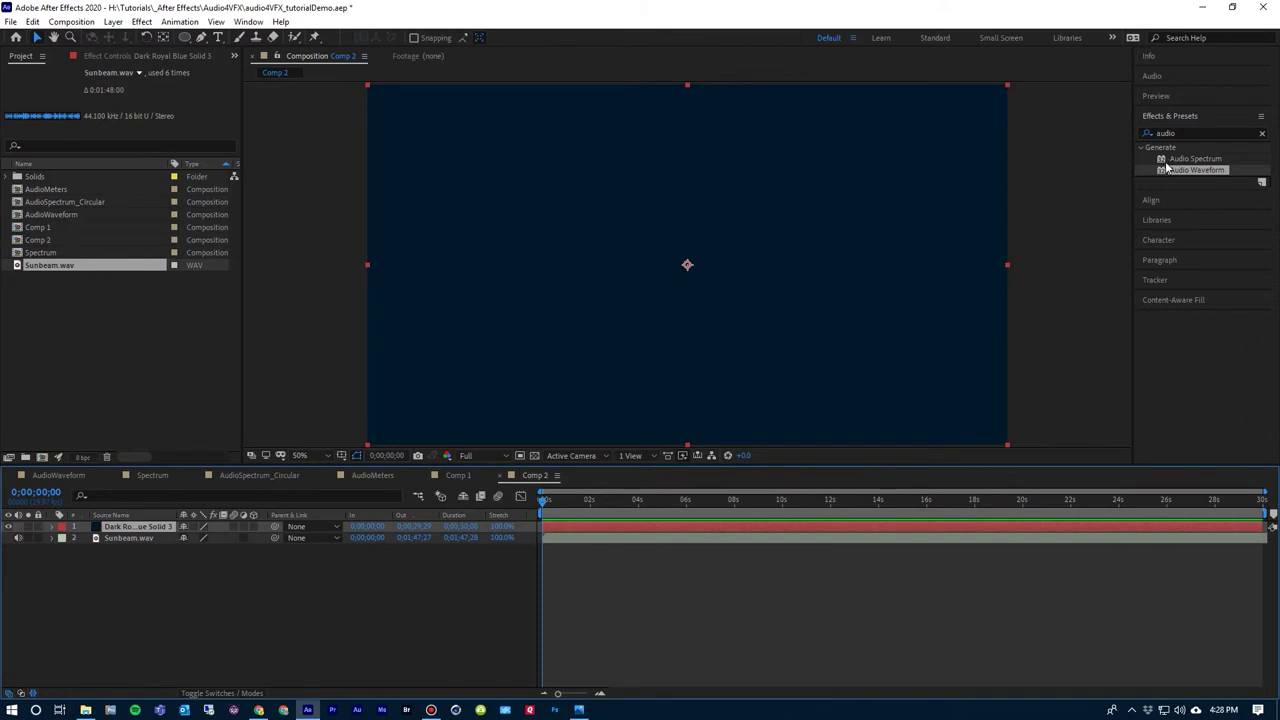
# Apply the Audio Spectrum effect to the solid, set its Audio Layer to Sunbeam.wav, and preview it
pyautogui.moveTo(1161, 162); pyautogui.dragTo(395, 528)
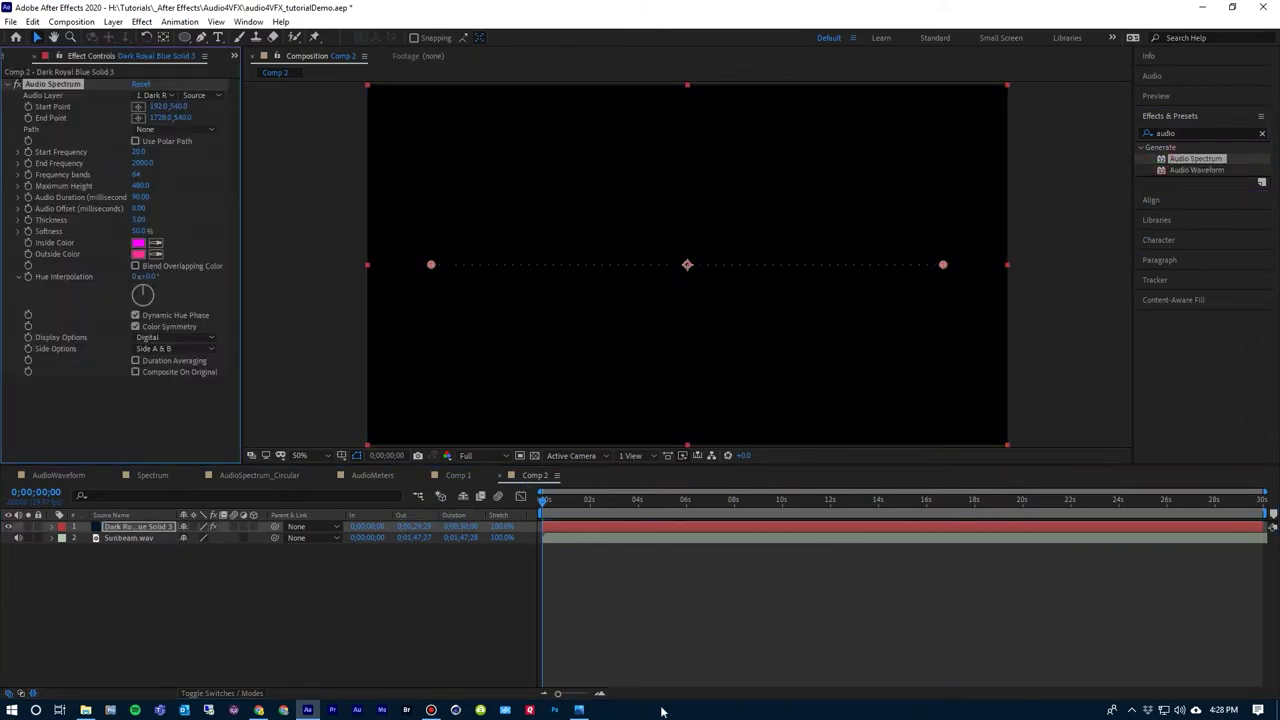
pyautogui.click(155, 97)
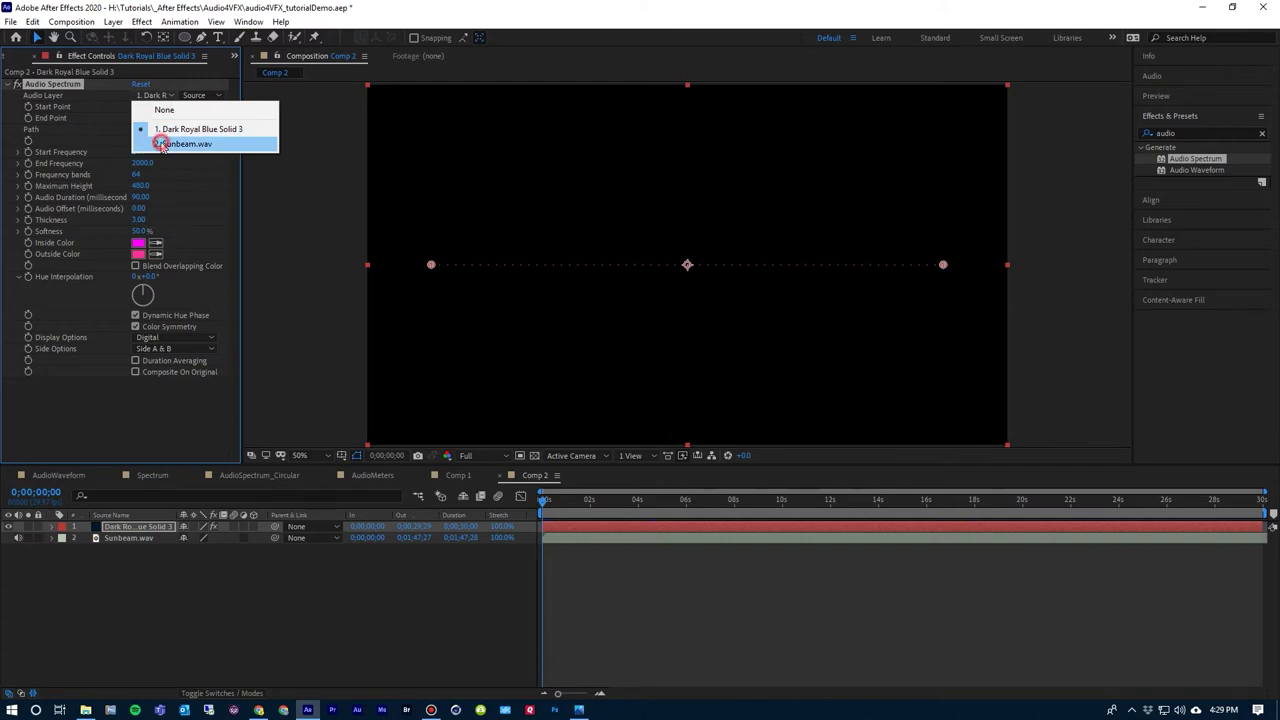
pyautogui.click(161, 145)
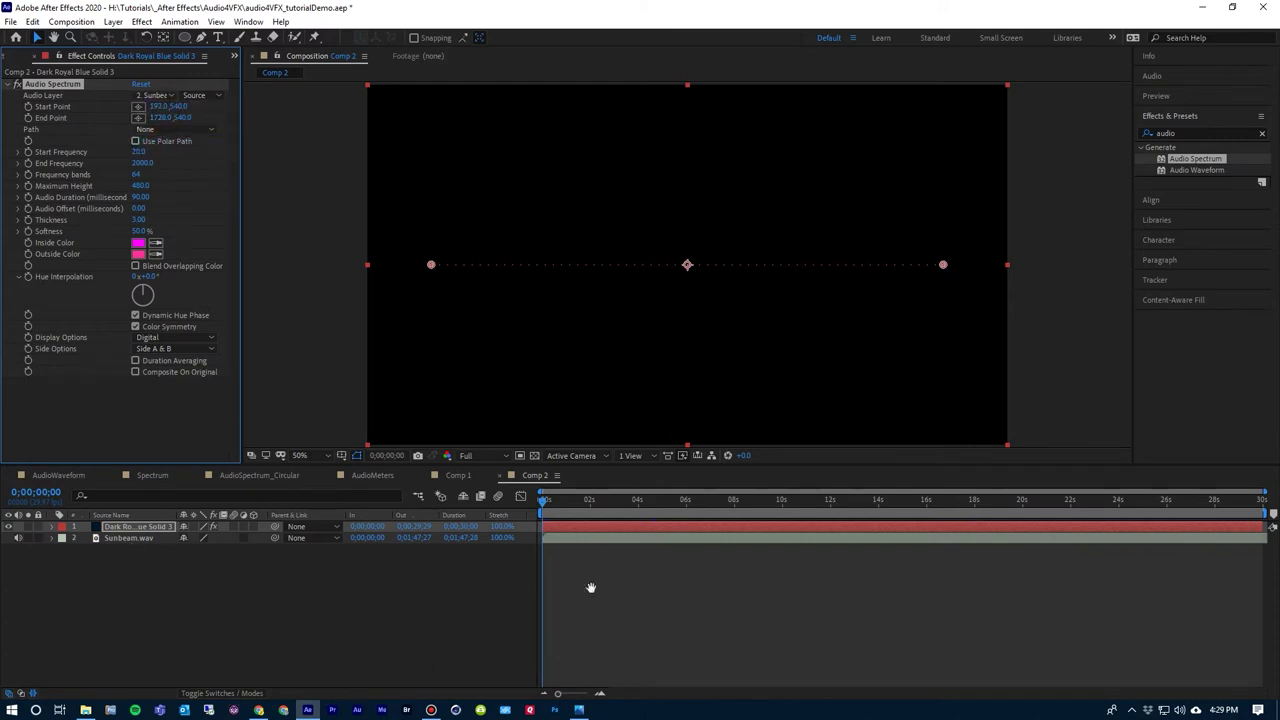
pyautogui.press('space')
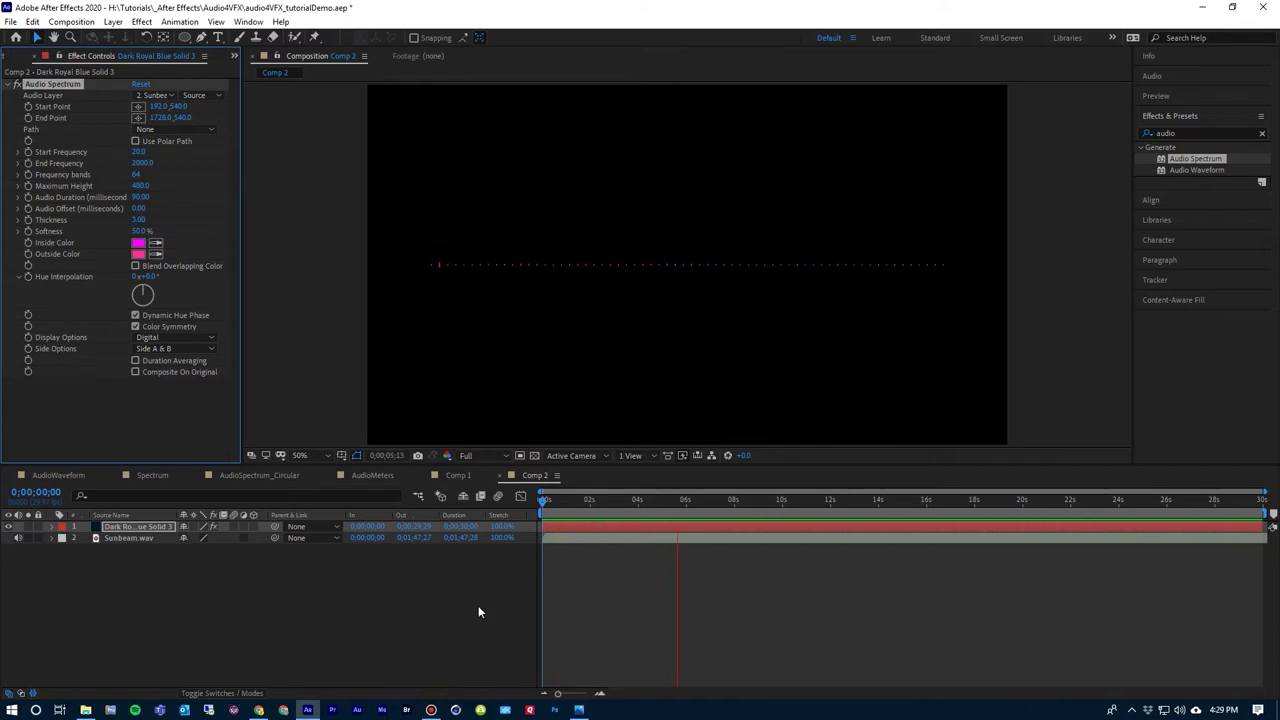
pyautogui.press('space')
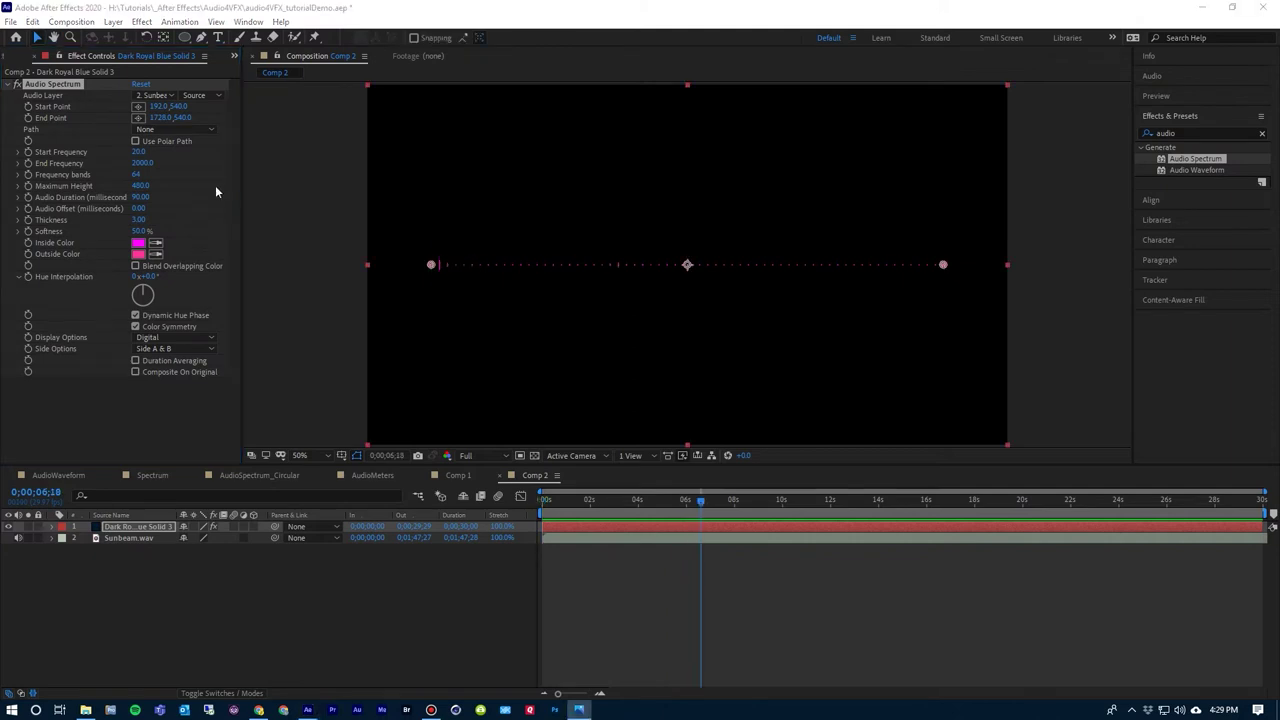
# Try an End Frequency of 2100 for the audio spectrum
pyautogui.click(157, 118)
pyautogui.press('Return')
pyautogui.click(139, 153)
pyautogui.click(140, 164)
pyautogui.click(141, 164)
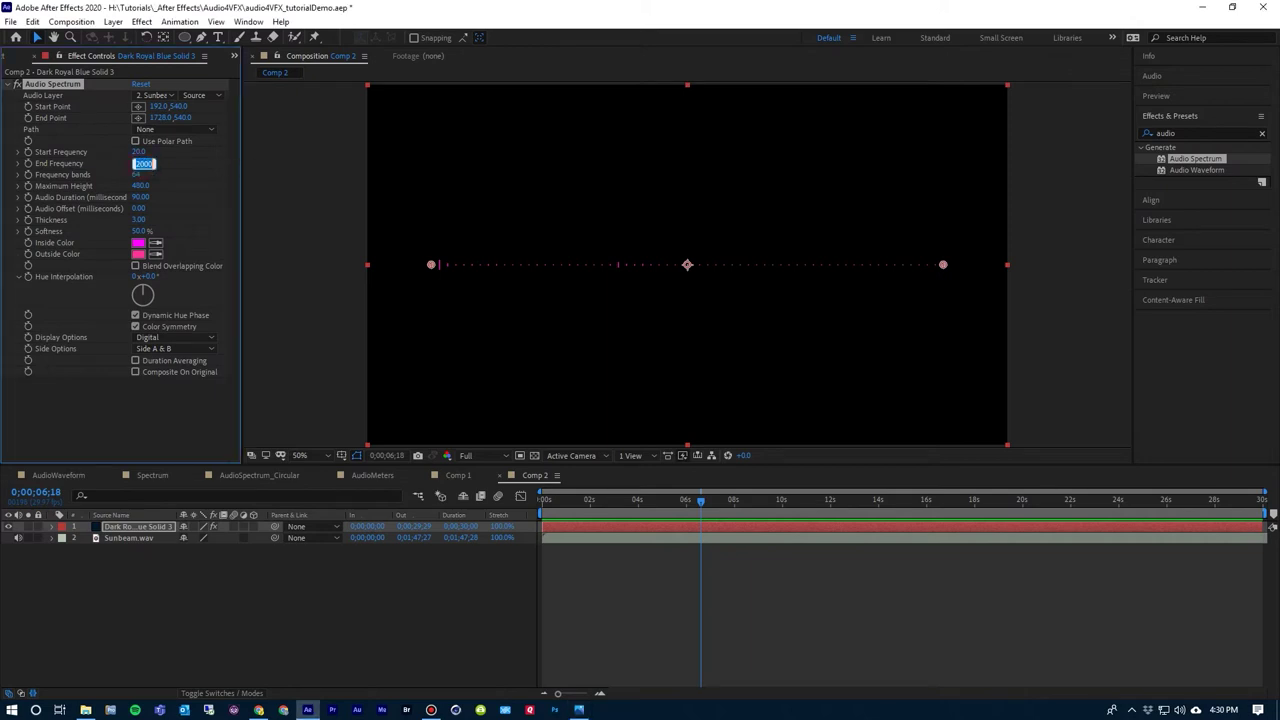
pyautogui.write('21')
pyautogui.press('Return')
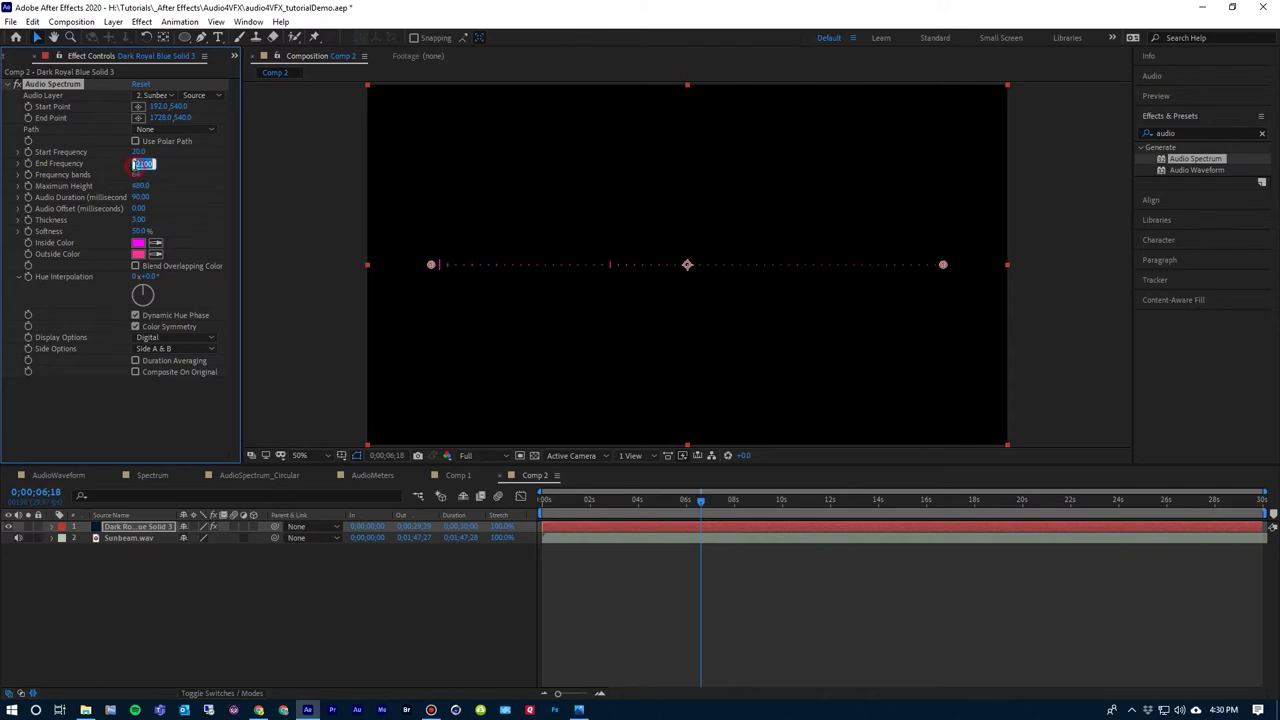
# Set the spectrum's Frequency bands to 240
pyautogui.click(137, 176)
pyautogui.click(137, 176)
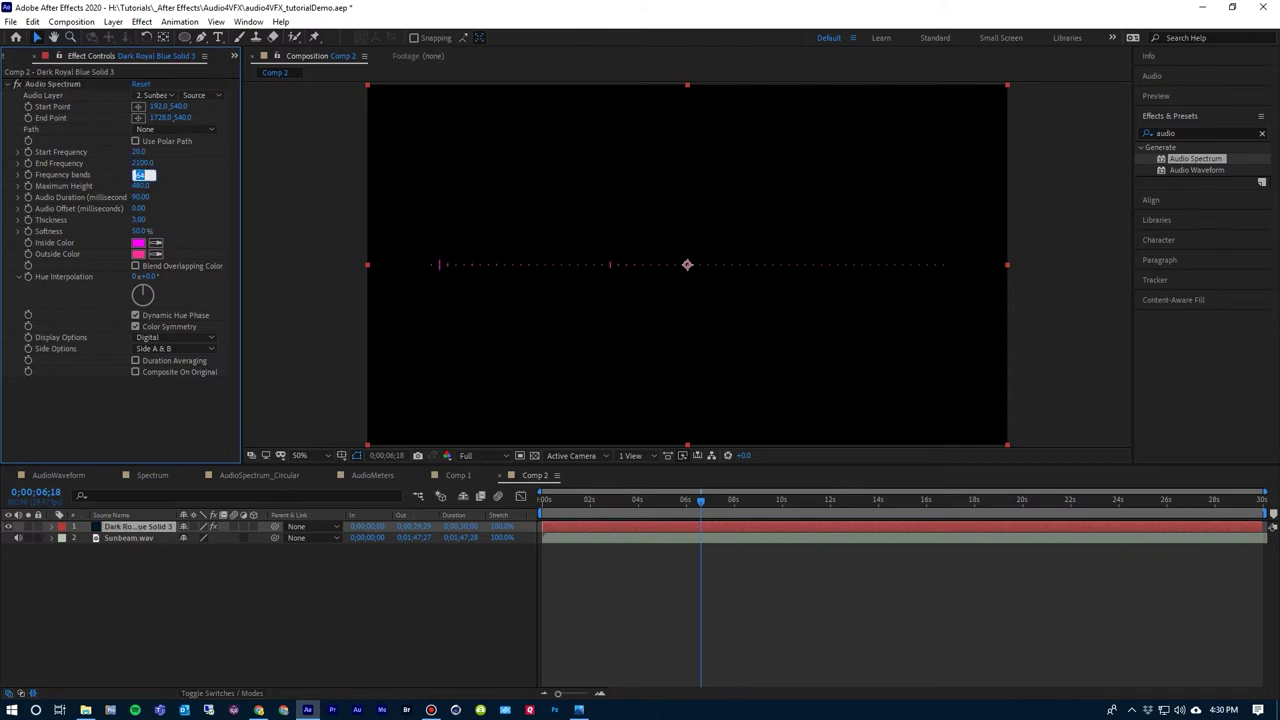
pyautogui.write('240')
pyautogui.press('Return')
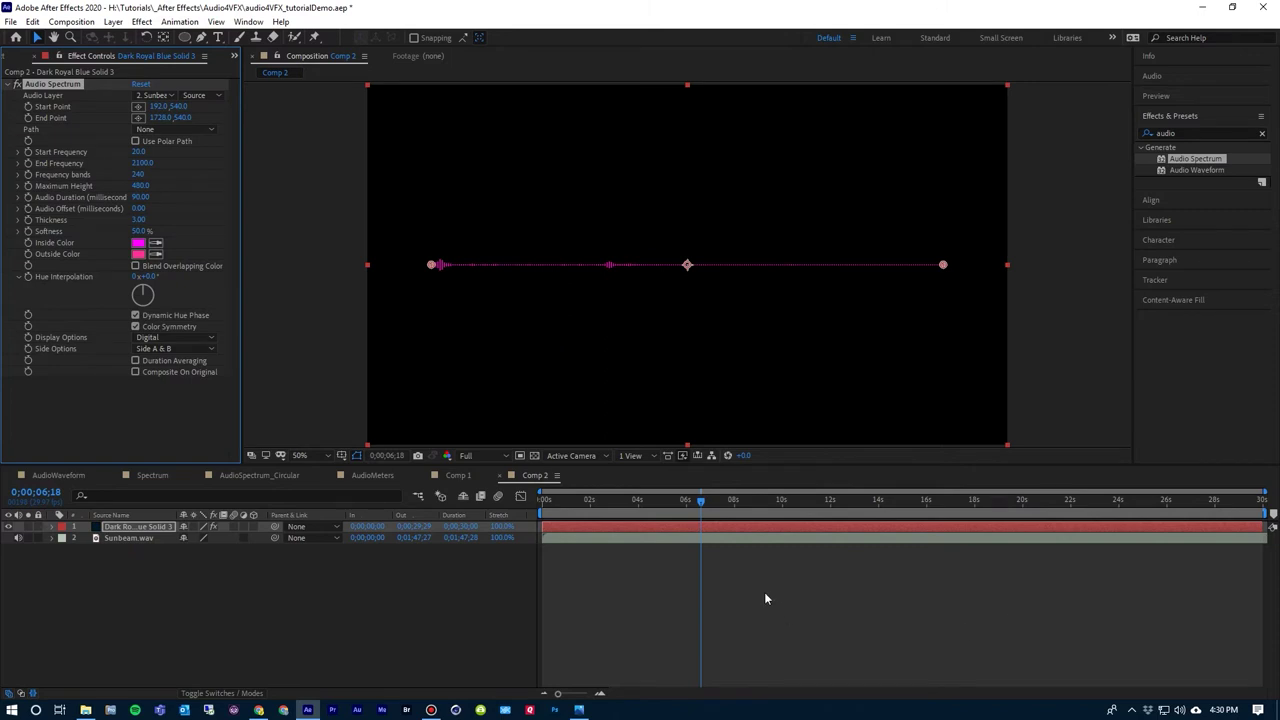
# Reveal Sunbeam.wav's audio waveform in Comp 2 and inspect it at frame level around 0;00;07;01
pyautogui.press('l')
pyautogui.press('l')
pyautogui.press(';')
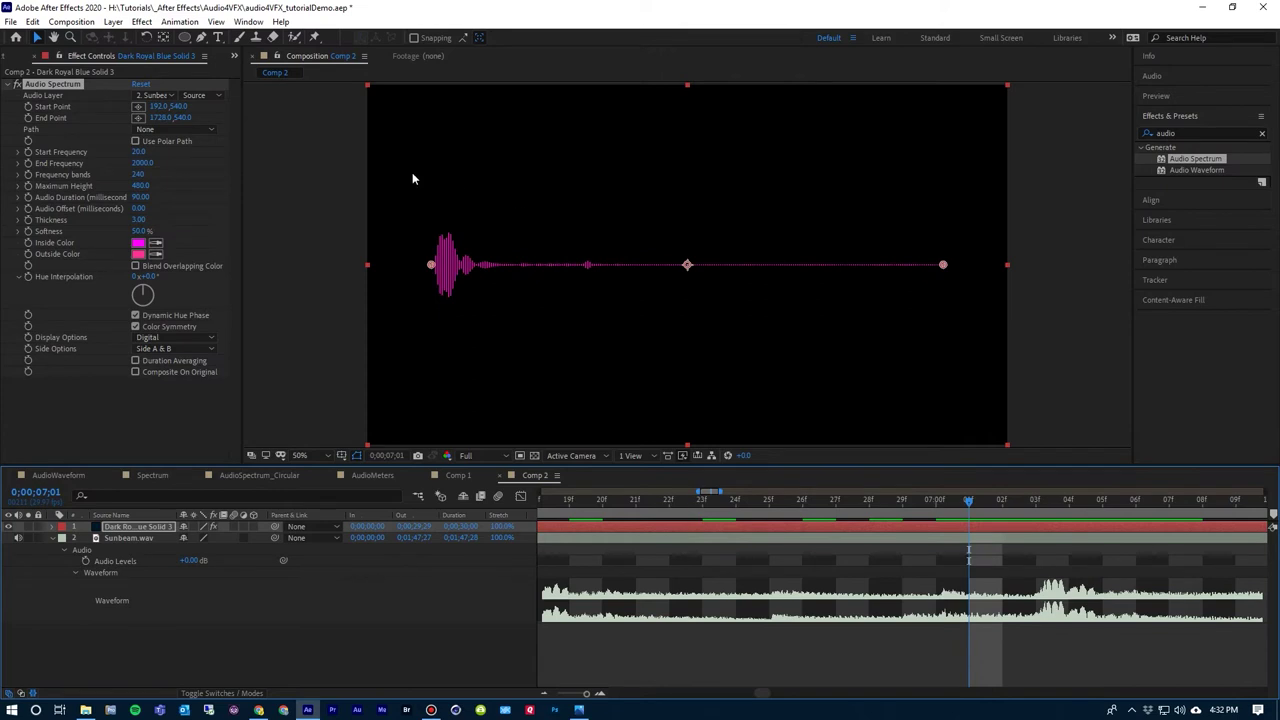
# Raise the spectrum's Maximum Height to 2000 and preview the animation
pyautogui.click(140, 185)
pyautogui.moveTo(140, 185); pyautogui.dragTo(228, 190)
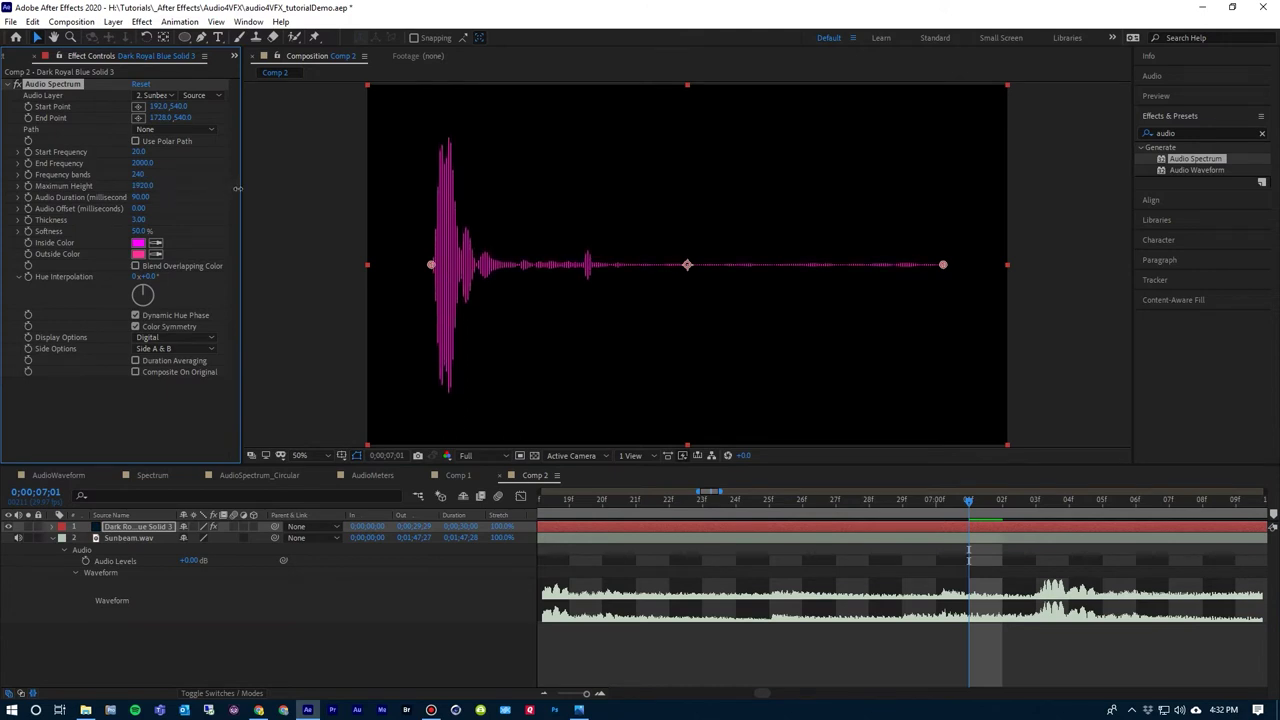
pyautogui.moveTo(240, 188); pyautogui.dragTo(243, 188)
pyautogui.press('-')
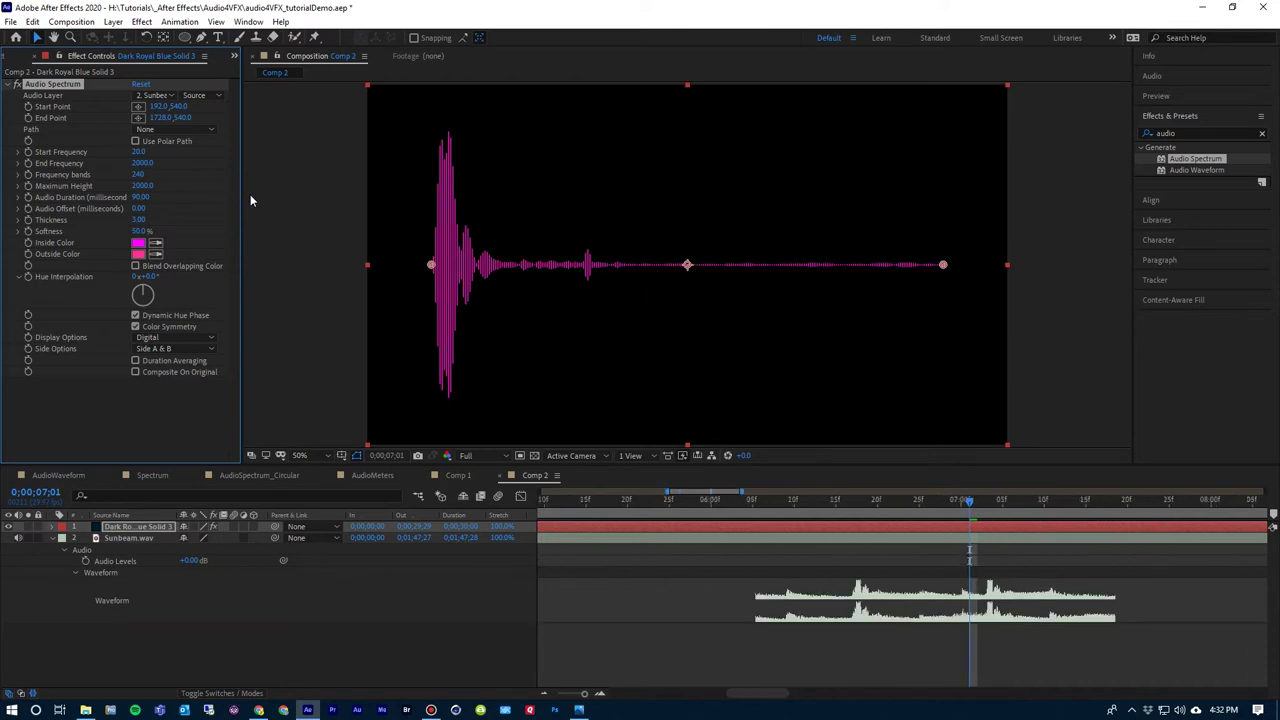
pyautogui.press('-')
pyautogui.press('-')
pyautogui.press('-')
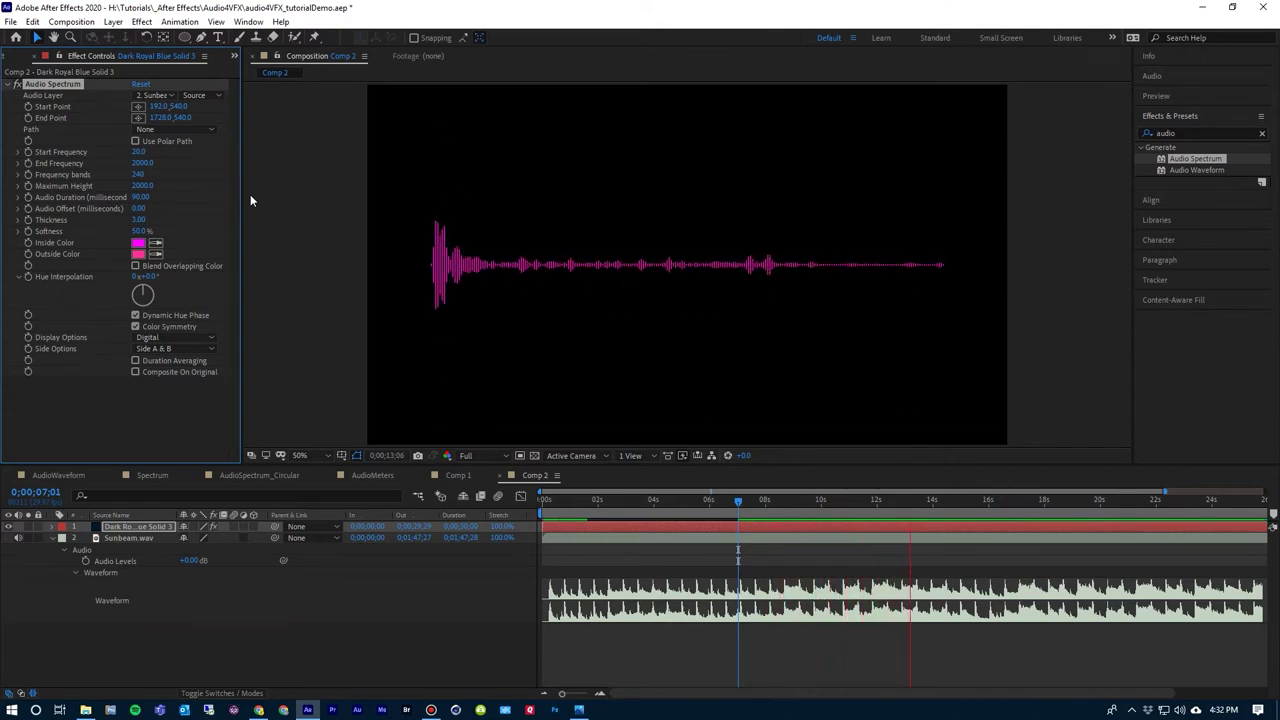
pyautogui.press('space')
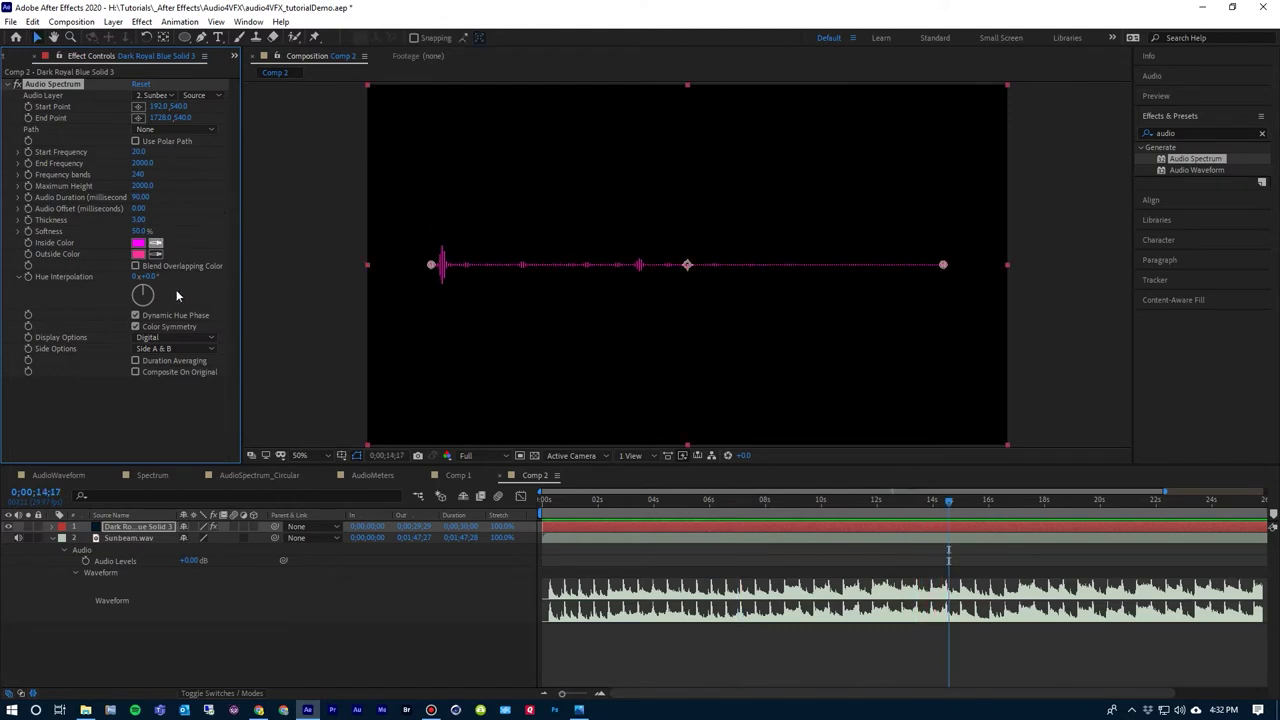
# Try the Analog lines display option on the audio spectrum and preview the animation
pyautogui.click(168, 339)
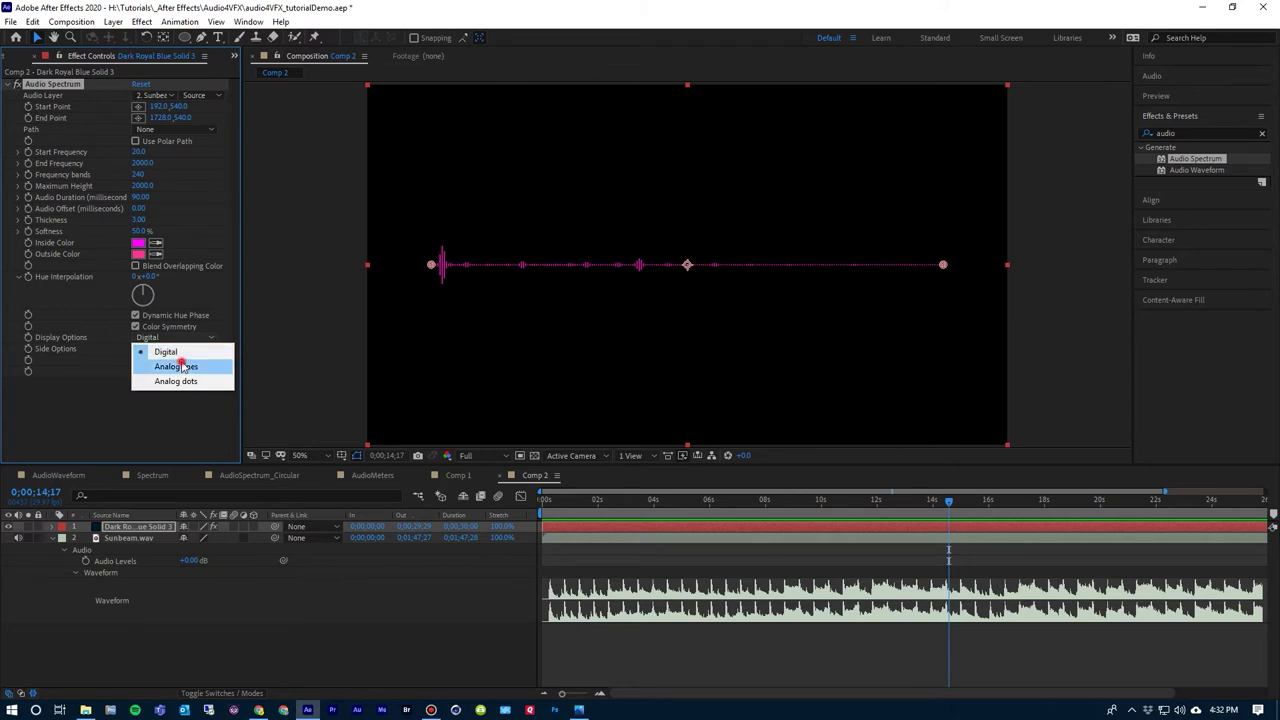
pyautogui.click(178, 360)
pyautogui.press('space')
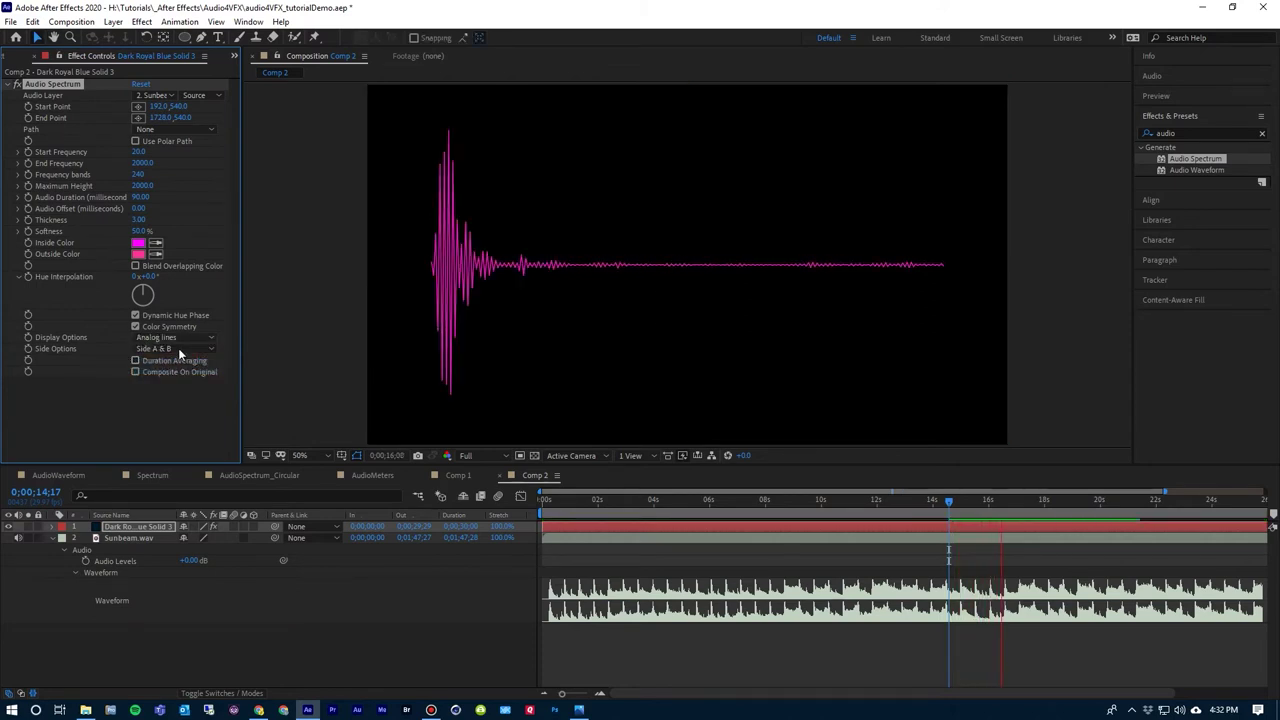
pyautogui.press('space')
# Try the Analog dots display option with a preview, and return the spectrum's display to Digital
pyautogui.click(179, 337)
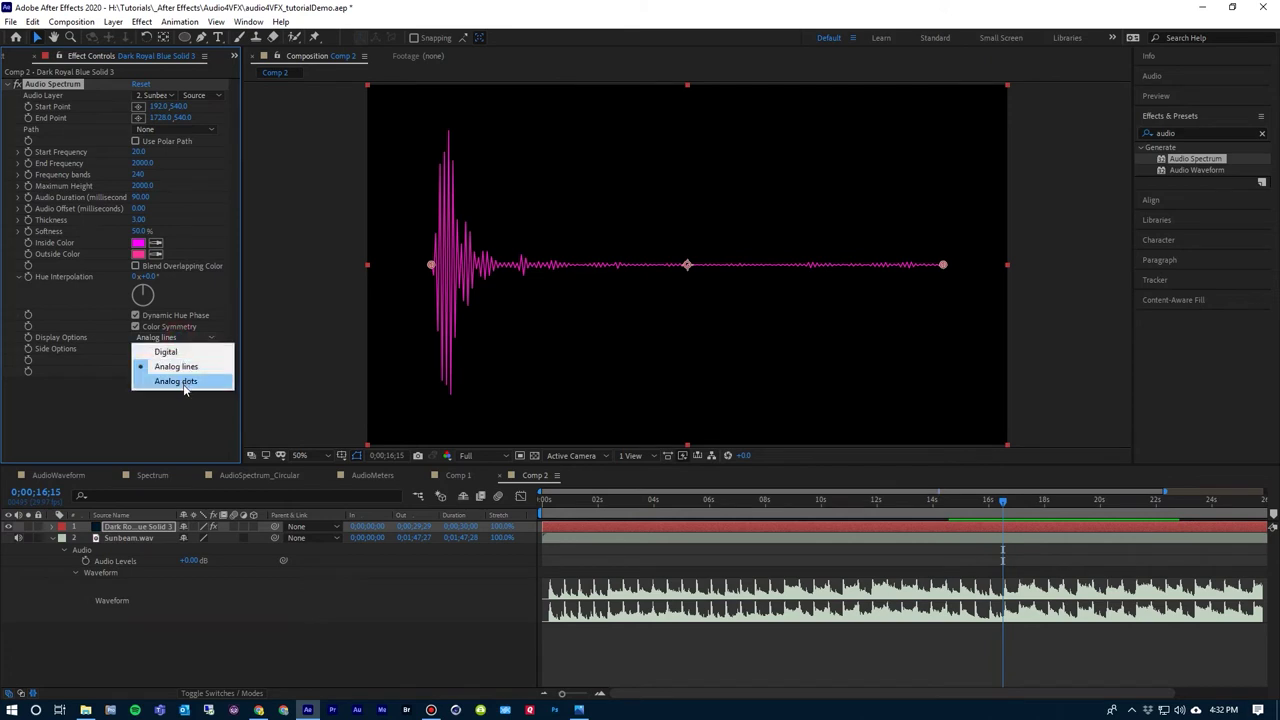
pyautogui.click(184, 381)
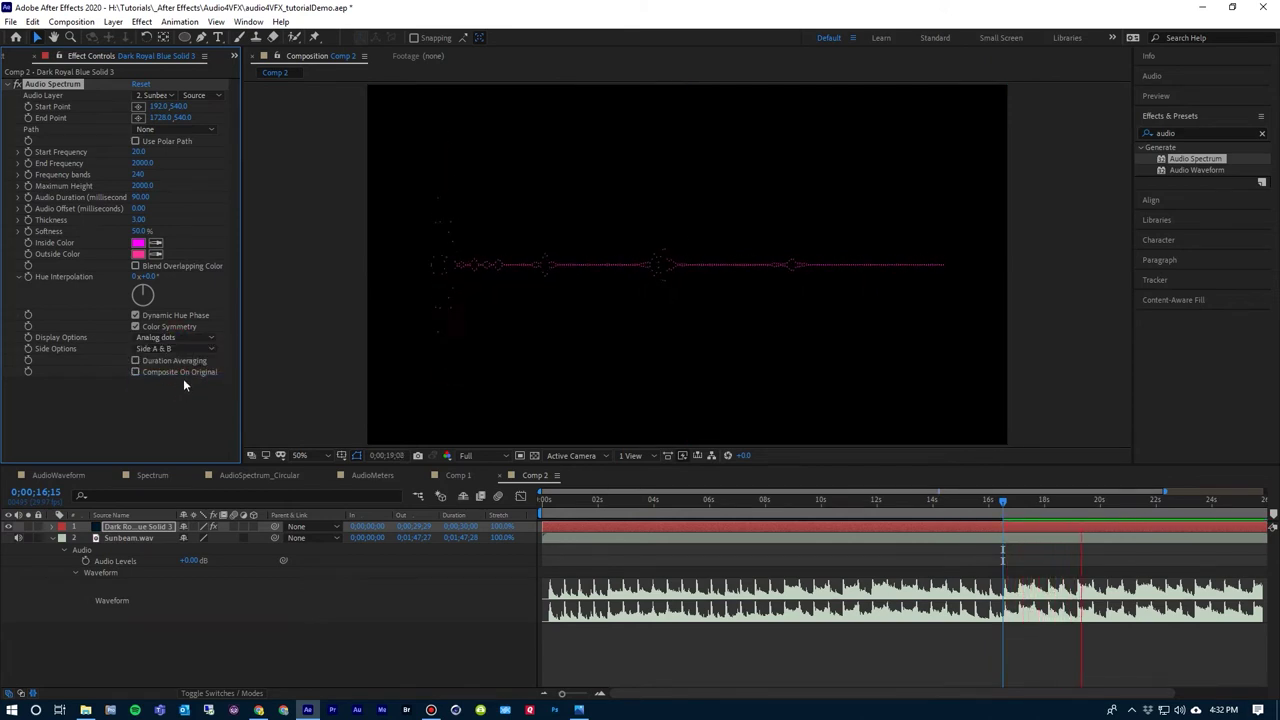
pyautogui.press('space')
pyautogui.click(176, 337)
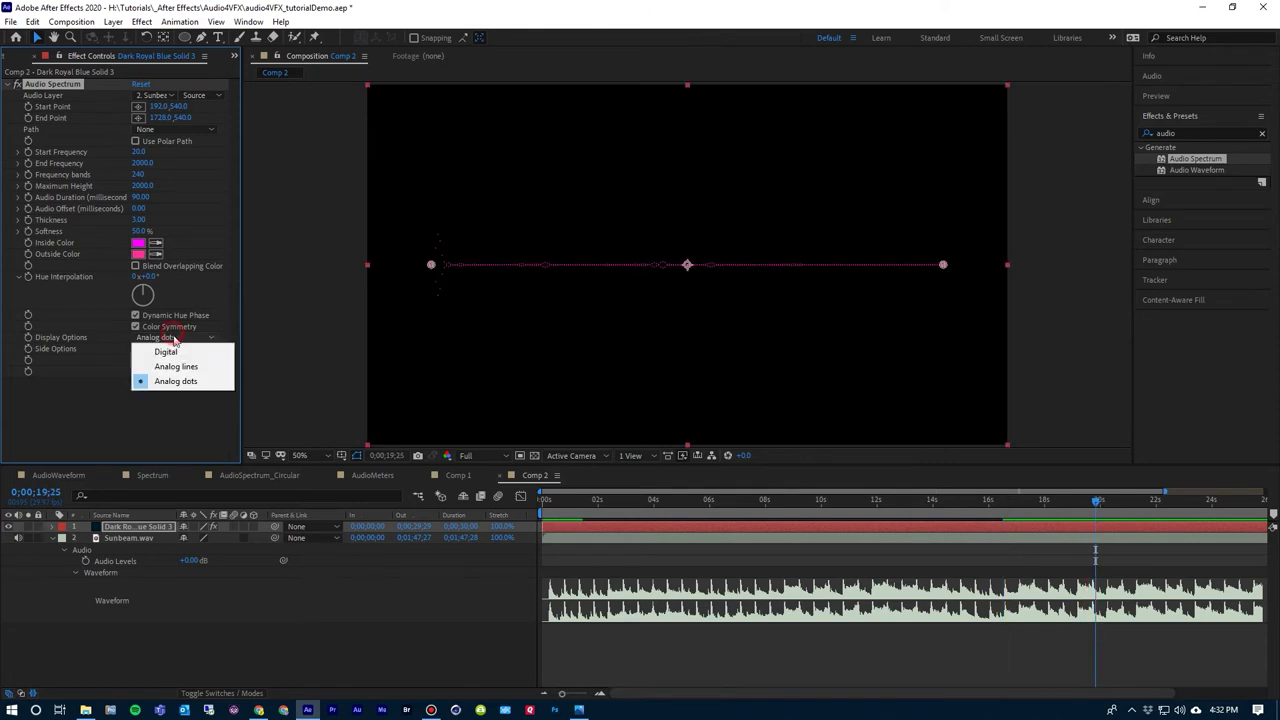
pyautogui.click(160, 349)
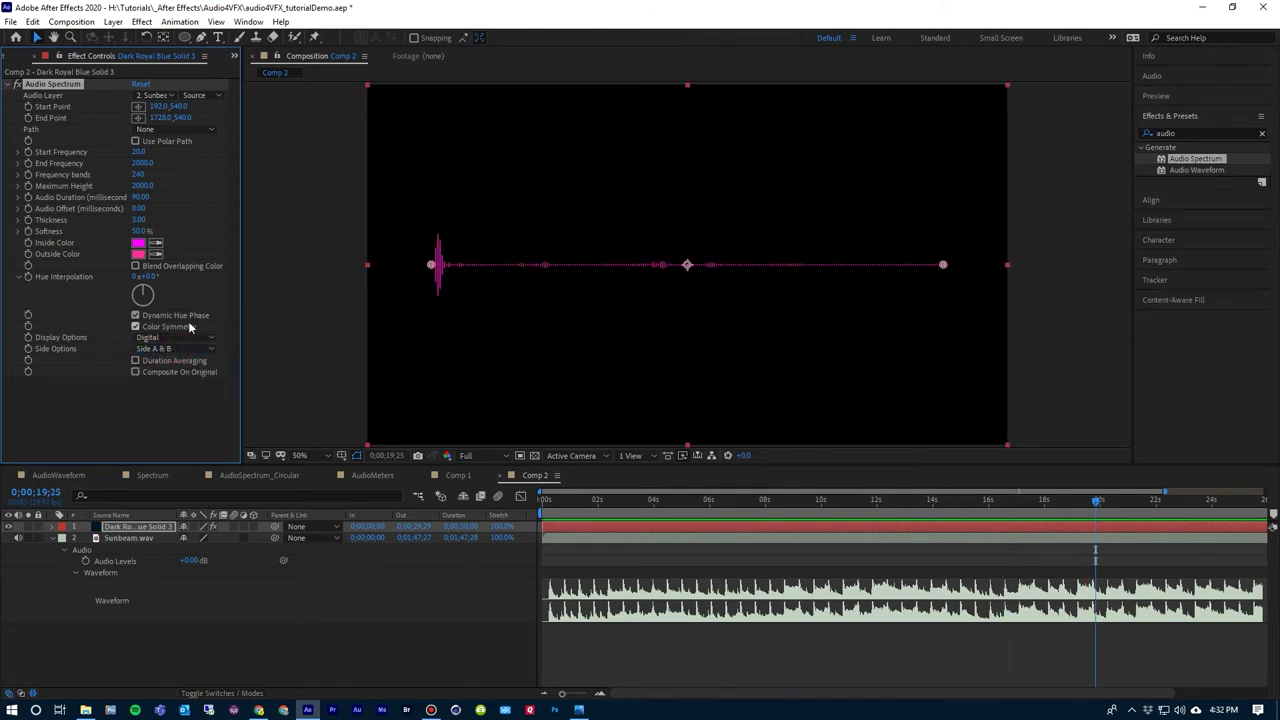
# Set the spectrum's Hue Interpolation to 1 full revolution and preview the rainbow coloring
pyautogui.click(134, 277)
pyautogui.write('1')
pyautogui.press('Return')
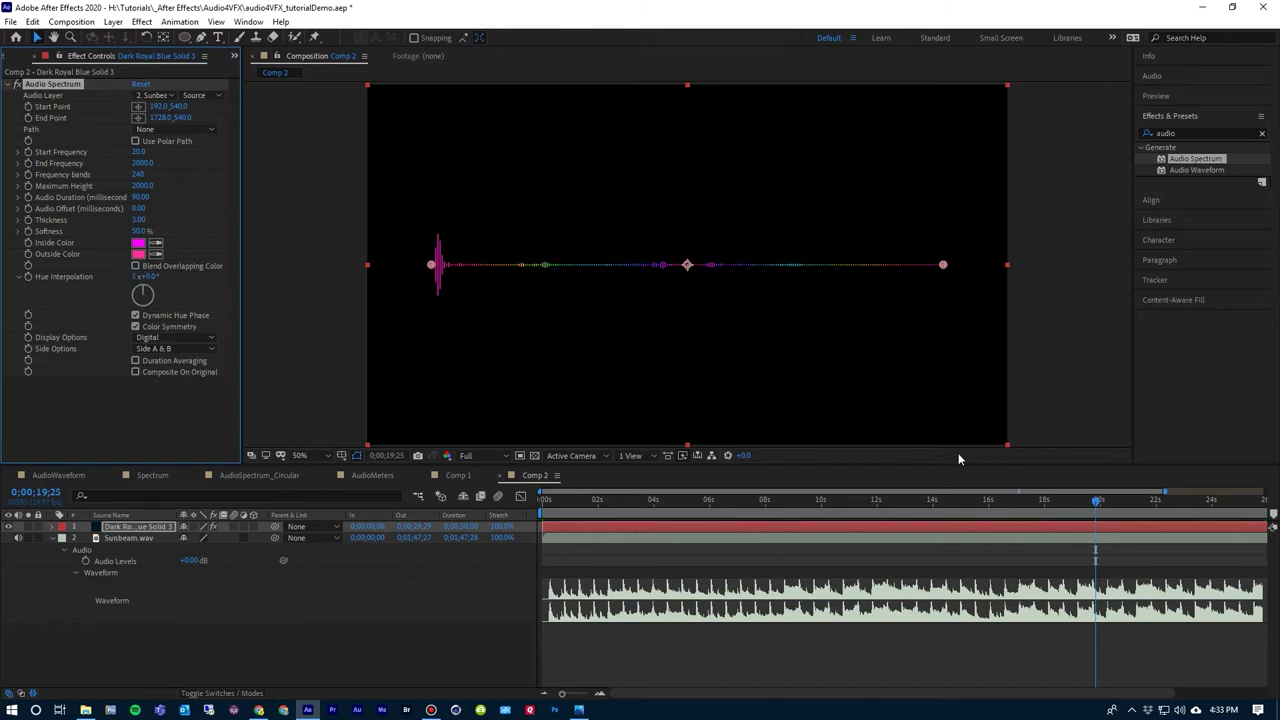
pyautogui.press('space')
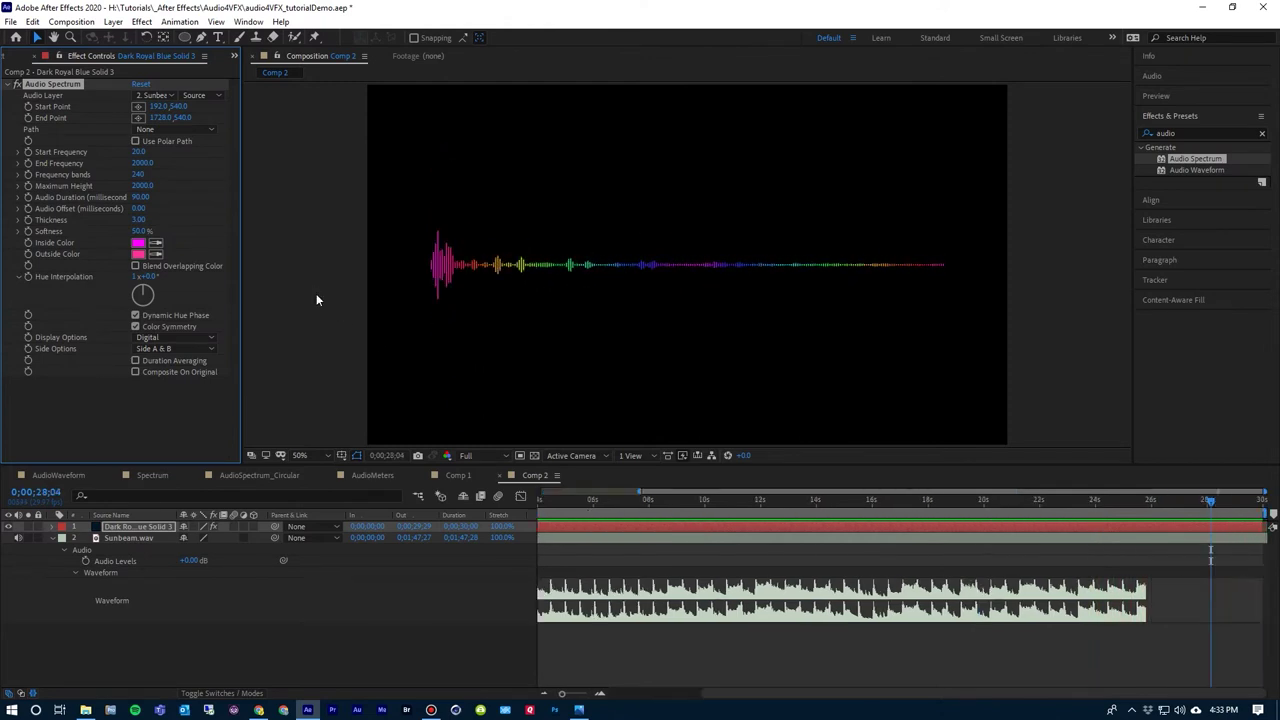
pyautogui.press('space')
# Keep the spectrum's Side Options at Side A & B, enable Duration Averaging, and preview the animation
pyautogui.click(191, 350)
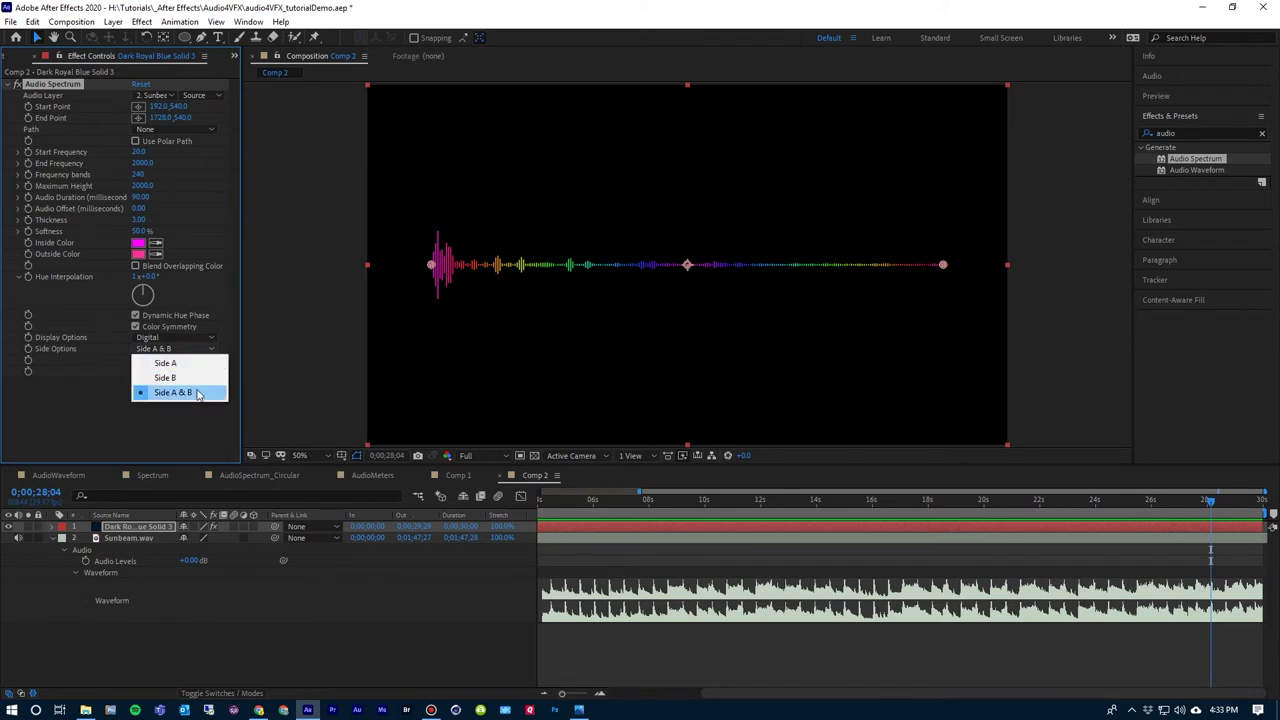
pyautogui.click(173, 392)
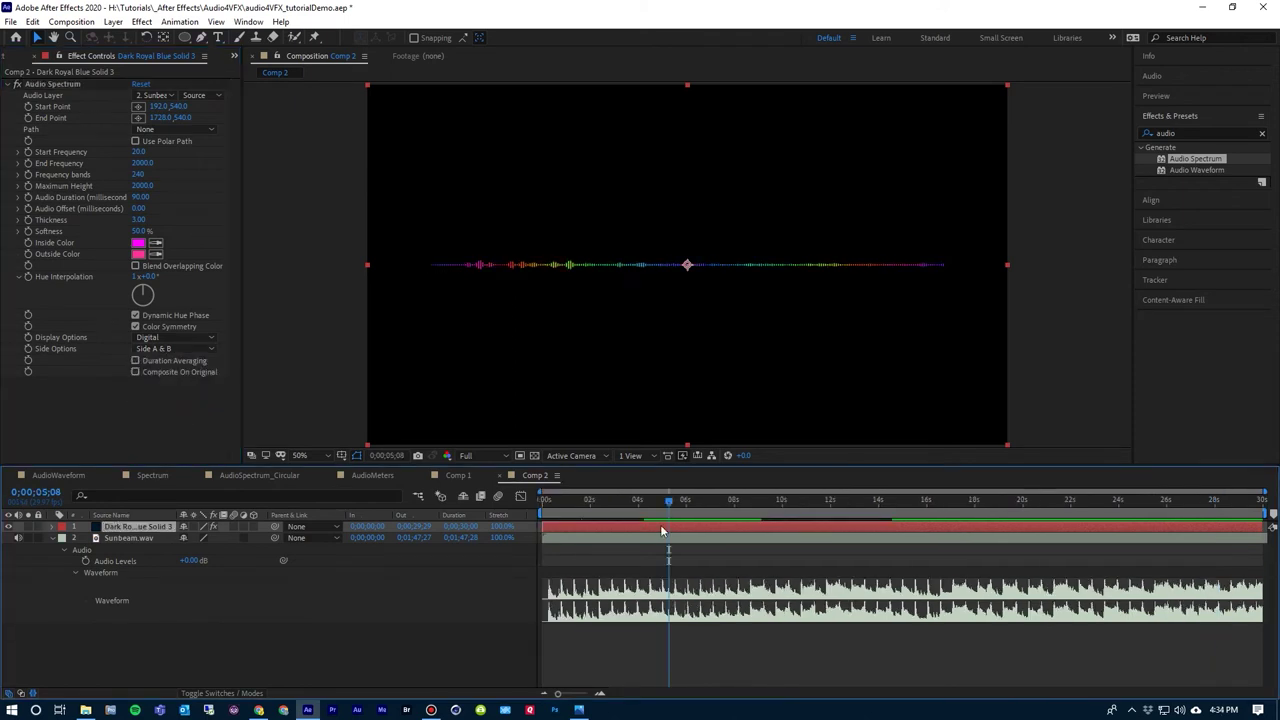
pyautogui.click(136, 361)
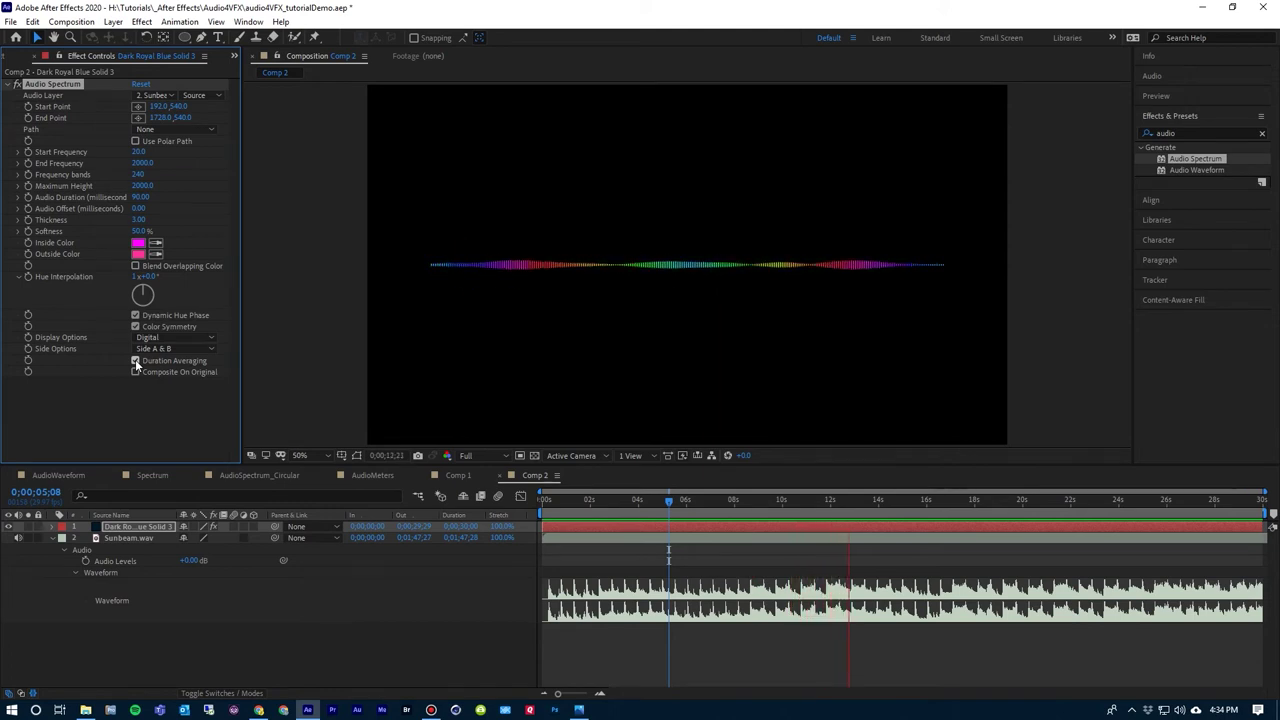
pyautogui.press('space')
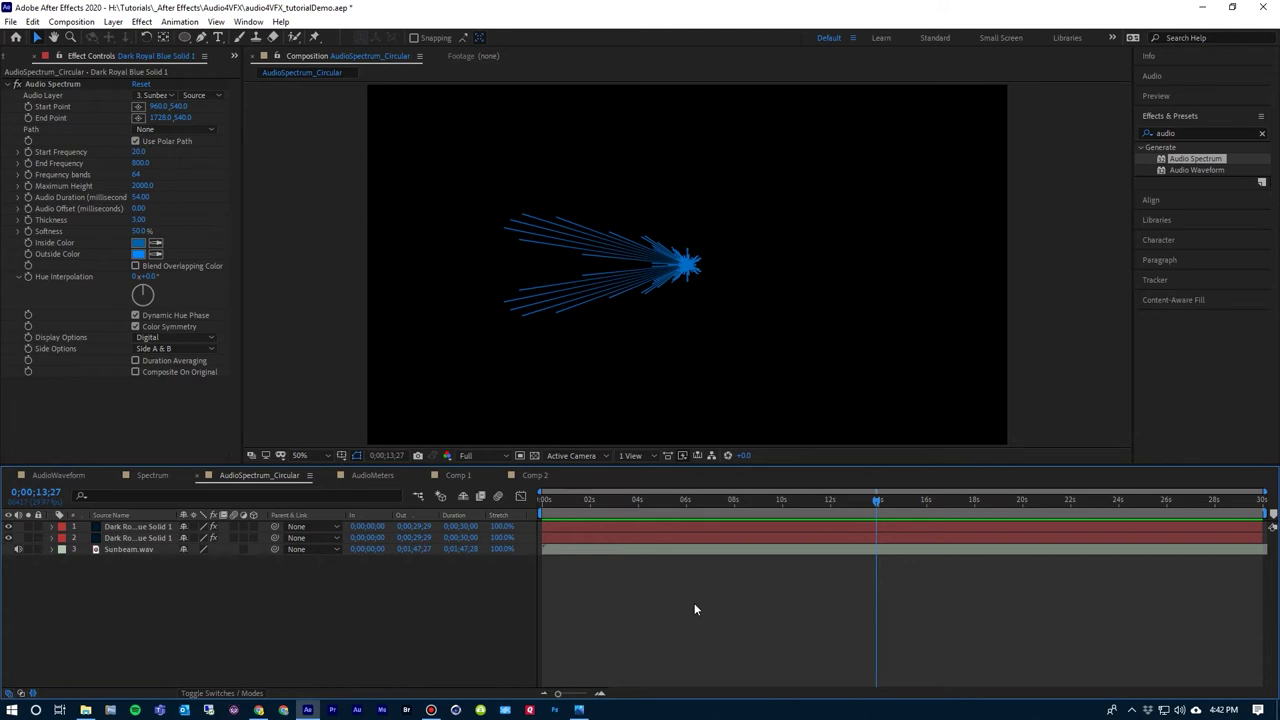
# Preview the AudioSpectrum_Circular composition, and play the Spectrum composition for comparison
pyautogui.press('space')
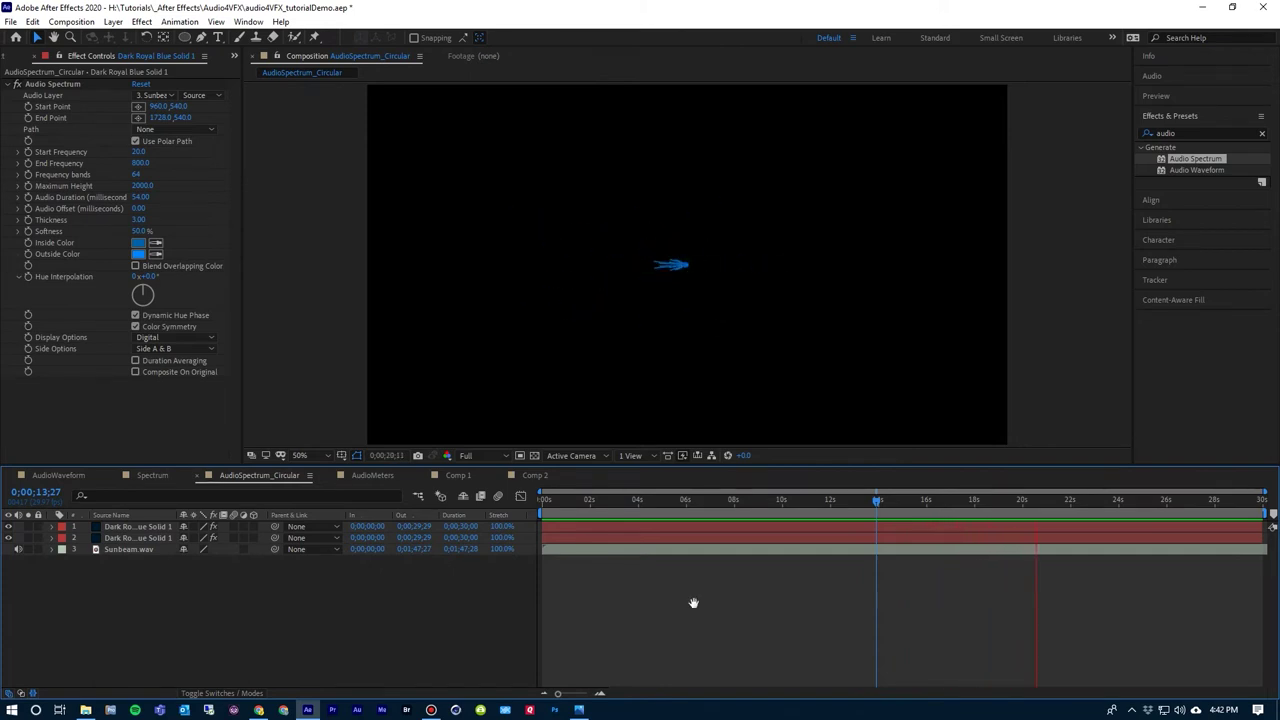
pyautogui.press('space')
pyautogui.click(148, 475)
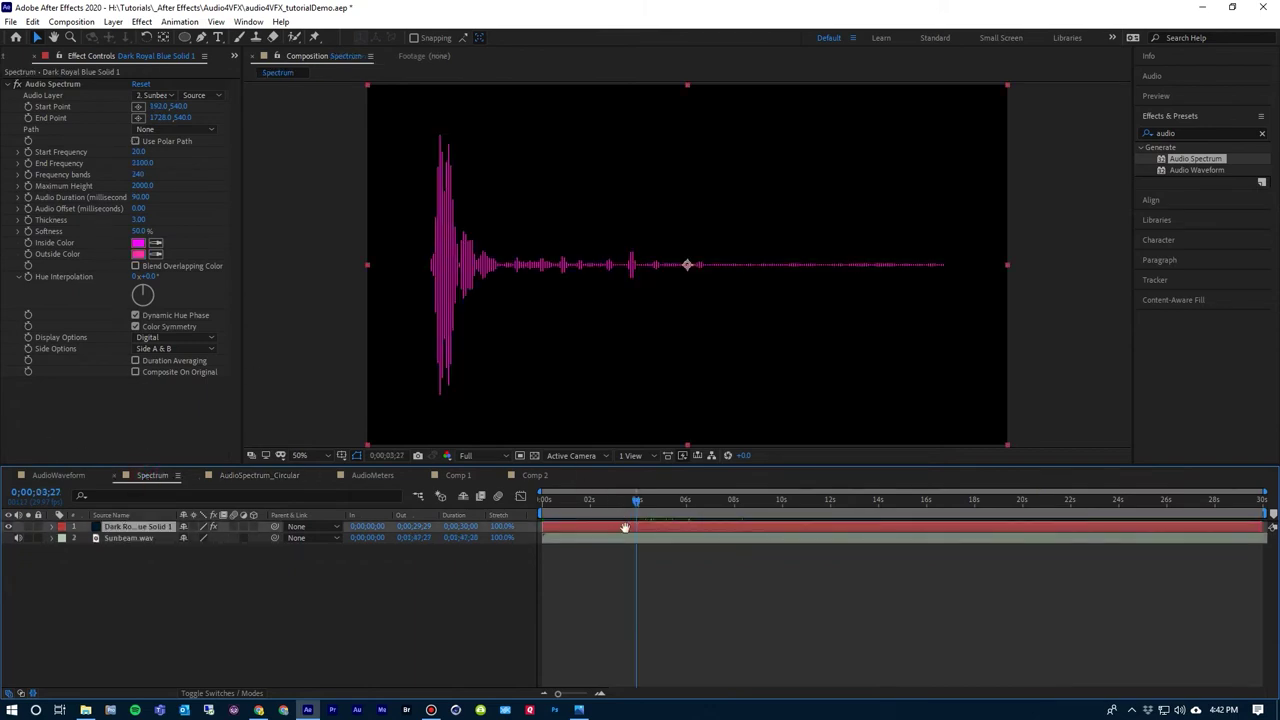
pyautogui.press('space')
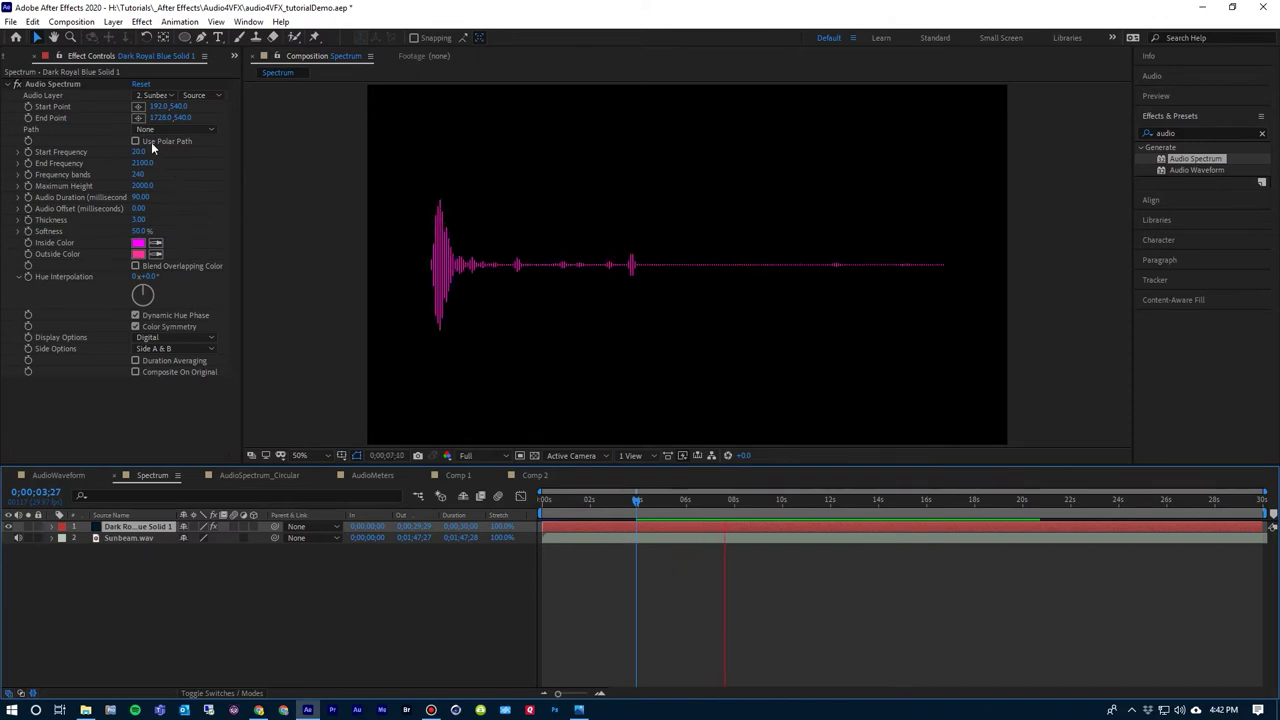
pyautogui.press('space')
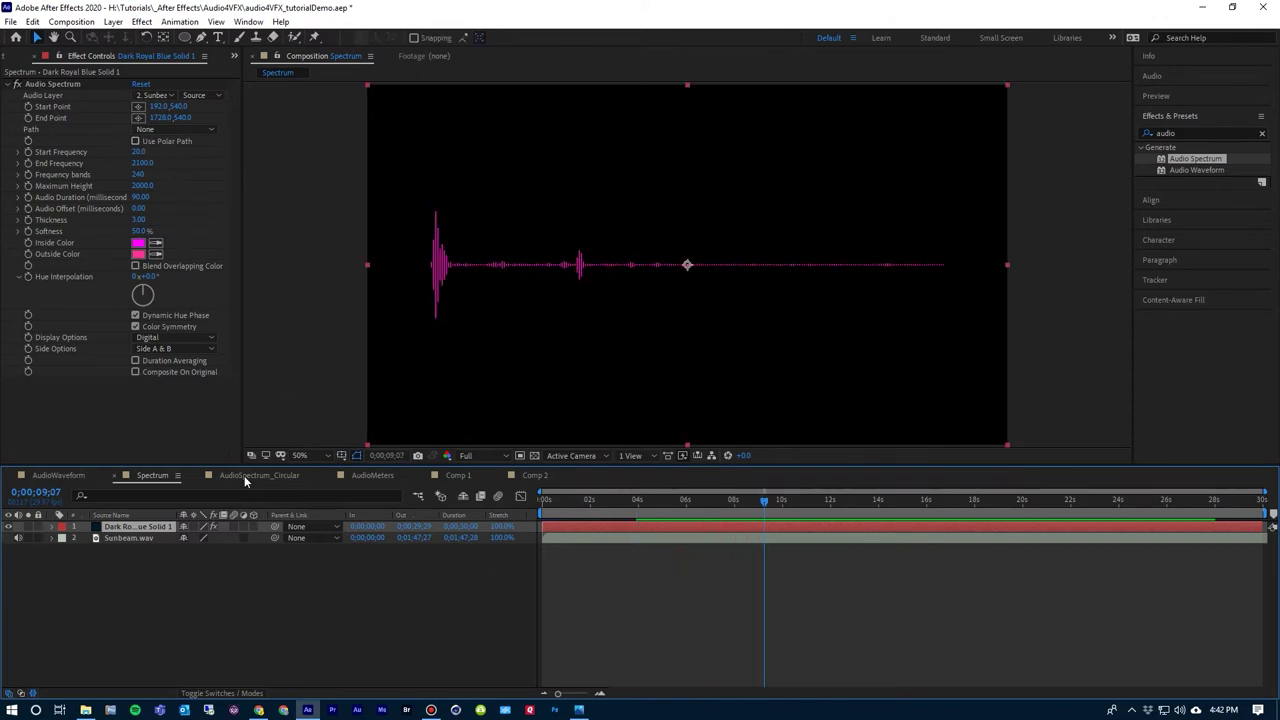
# Return to AudioSpectrum_Circular and compare the Audio Spectrum settings of its two solid layers
pyautogui.click(259, 475)
pyautogui.click(137, 538)
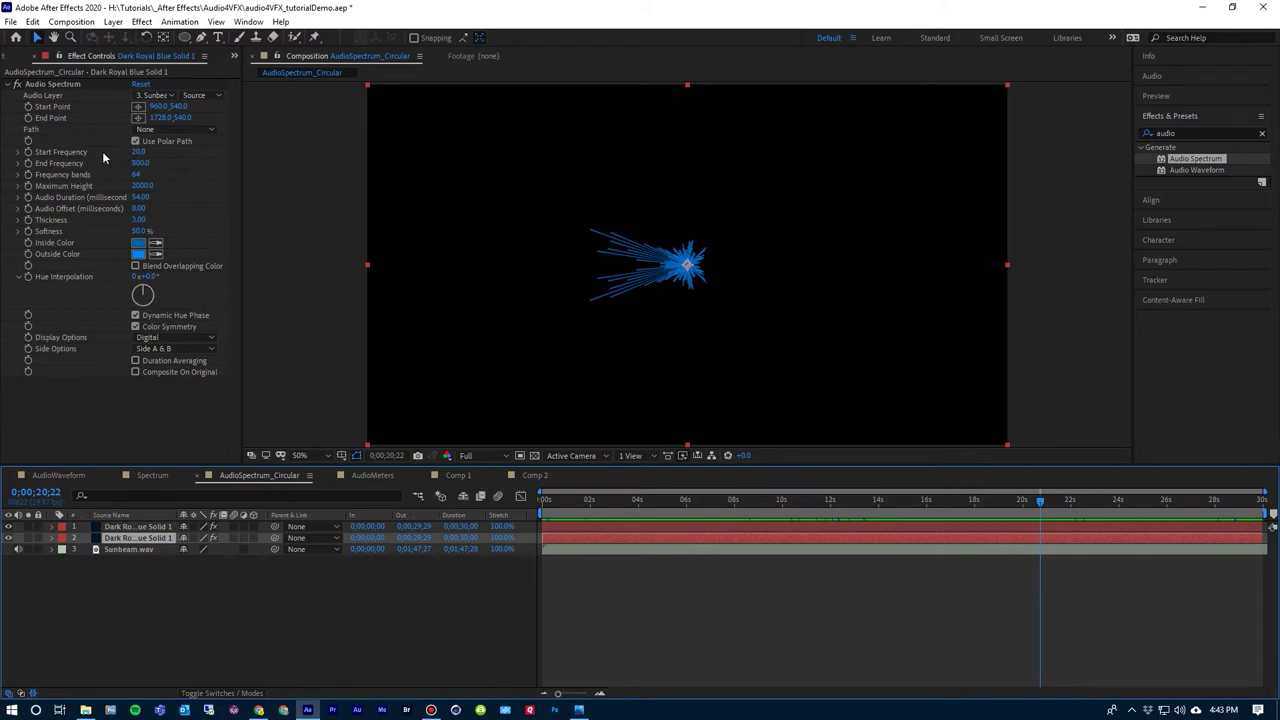
pyautogui.click(146, 164)
pyautogui.click(140, 528)
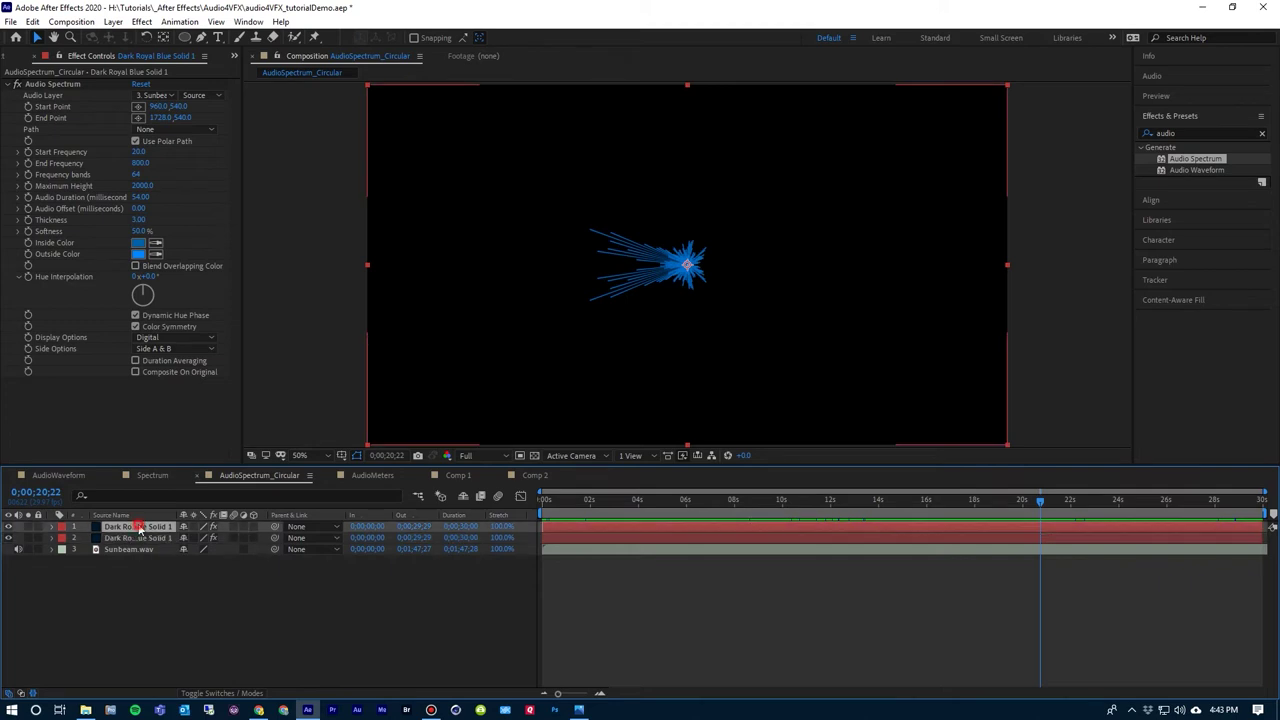
pyautogui.click(141, 539)
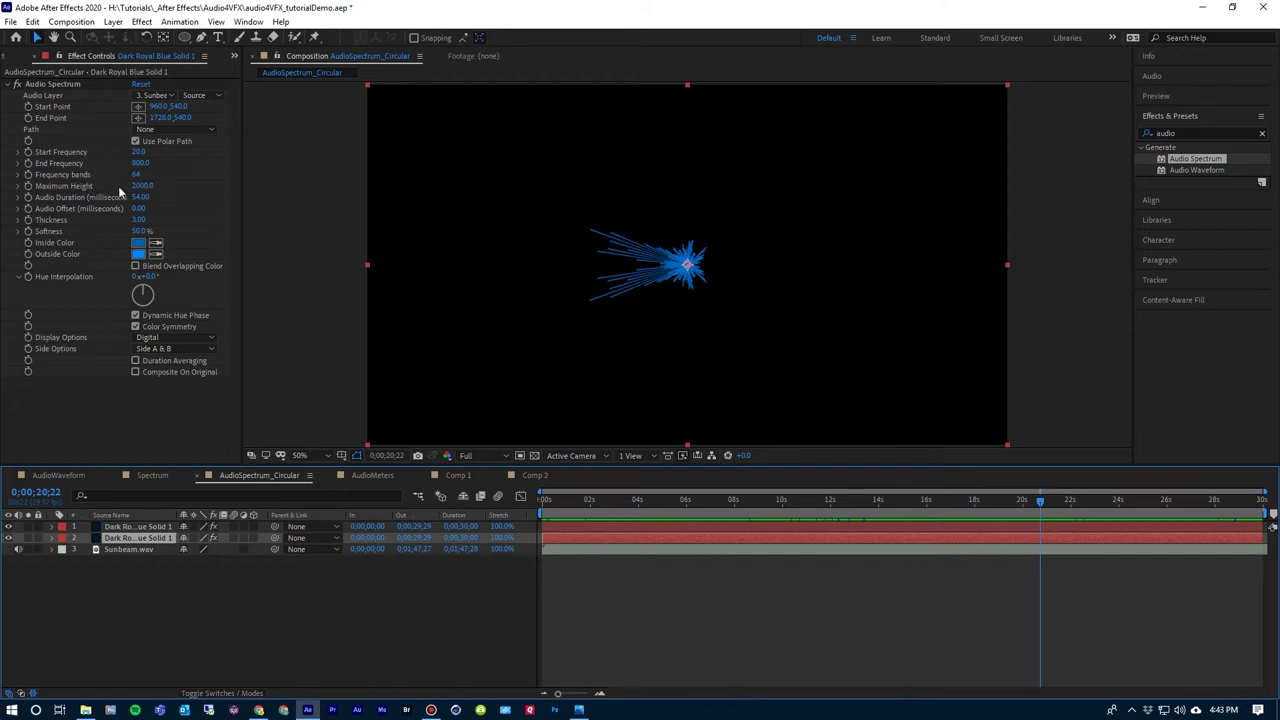
pyautogui.click(128, 527)
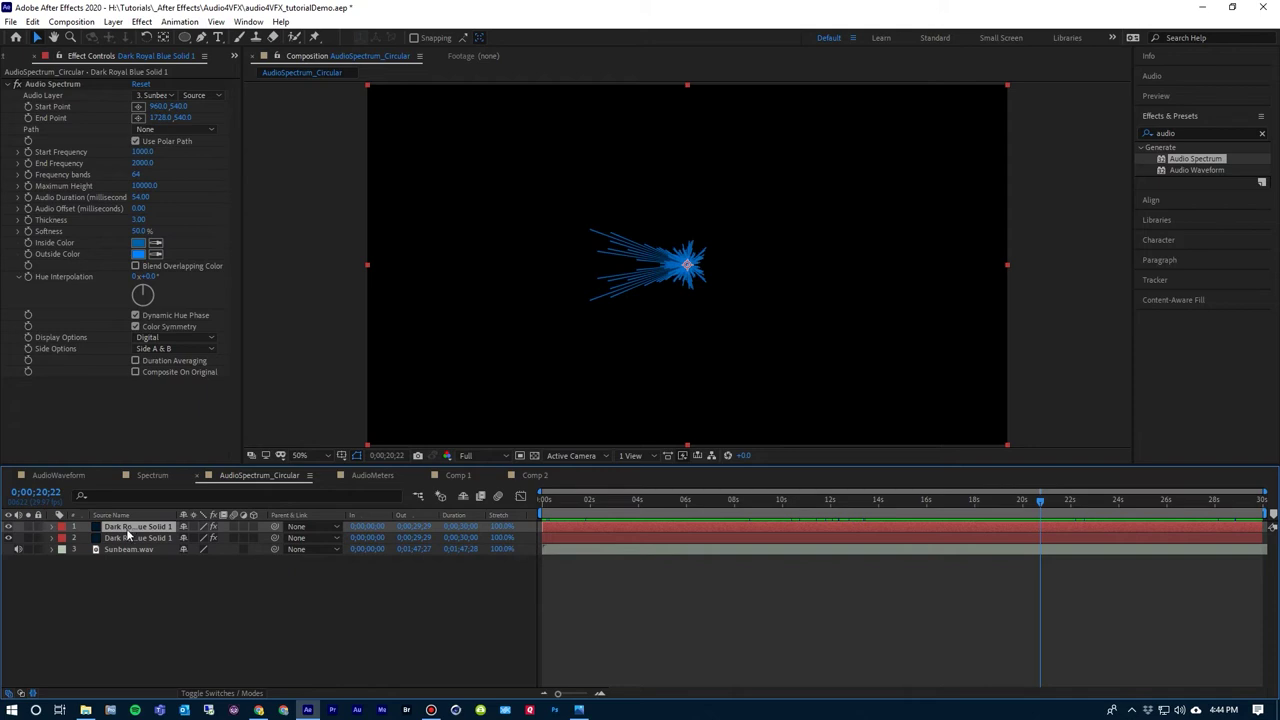
pyautogui.click(128, 538)
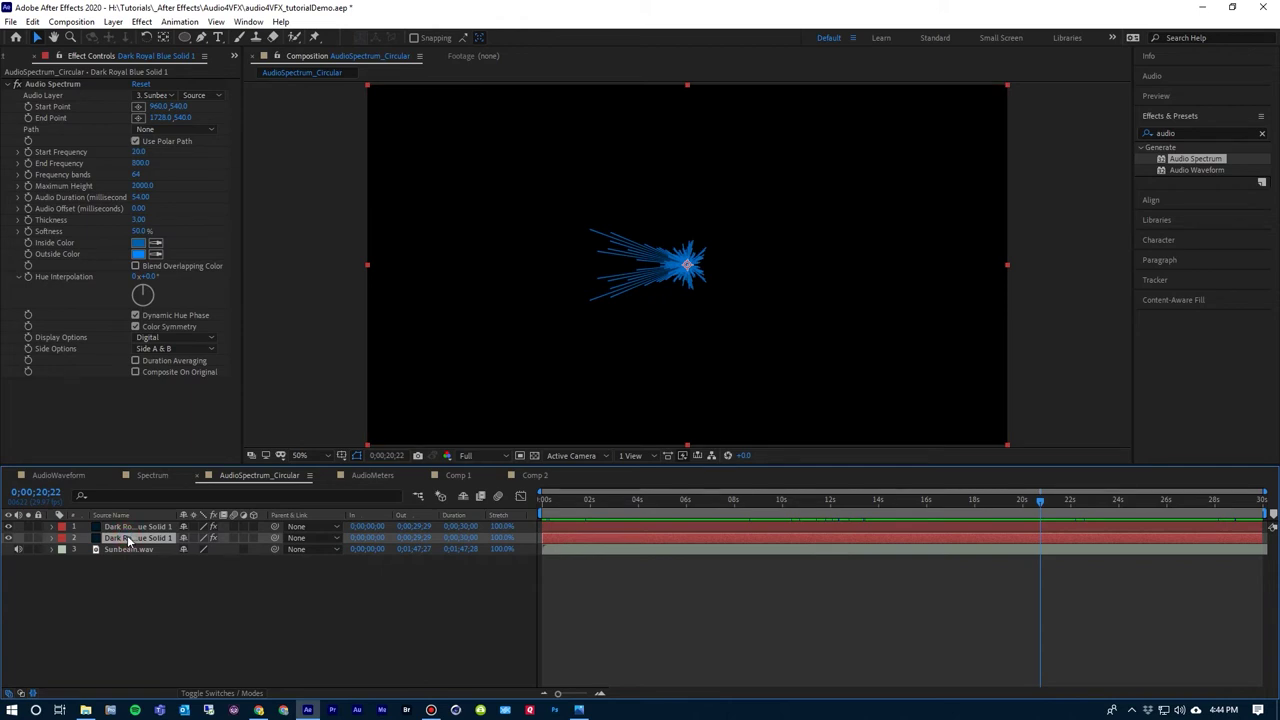
pyautogui.click(128, 527)
# Hide the upper solid layer and preview the lower layer's spectrum on its own from about 10 and 14 seconds
pyautogui.click(8, 526)
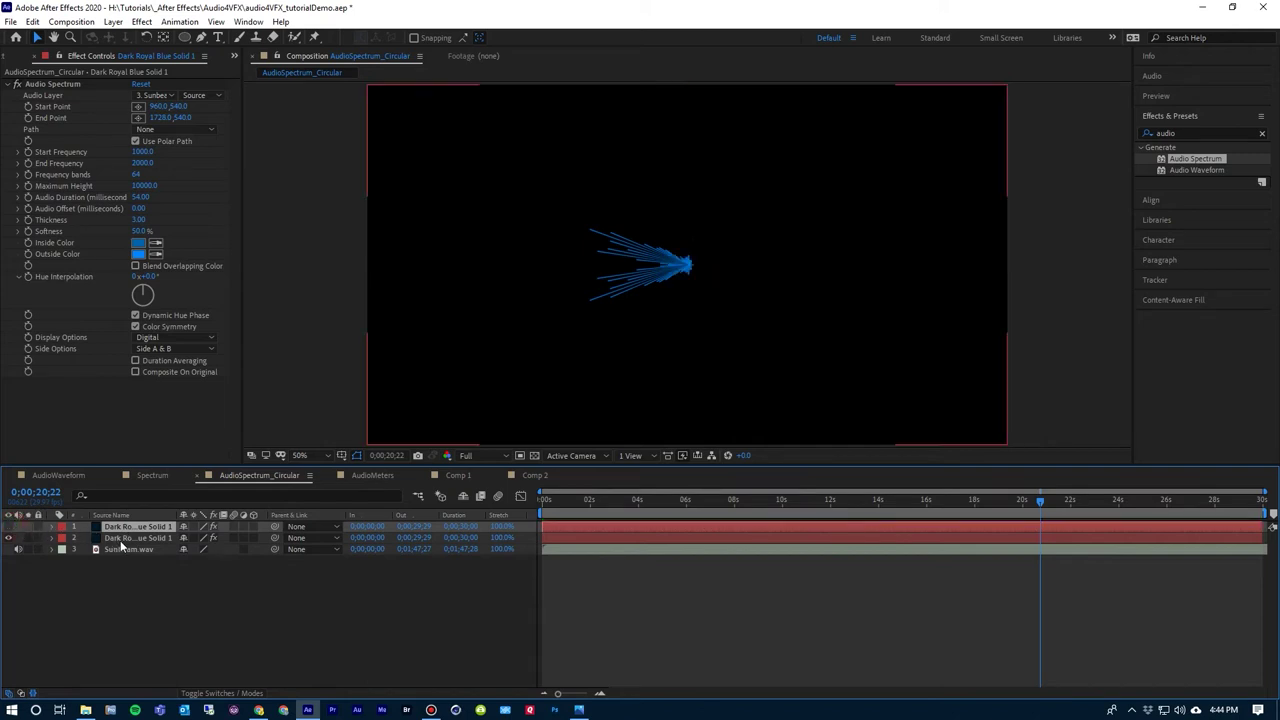
pyautogui.click(781, 503)
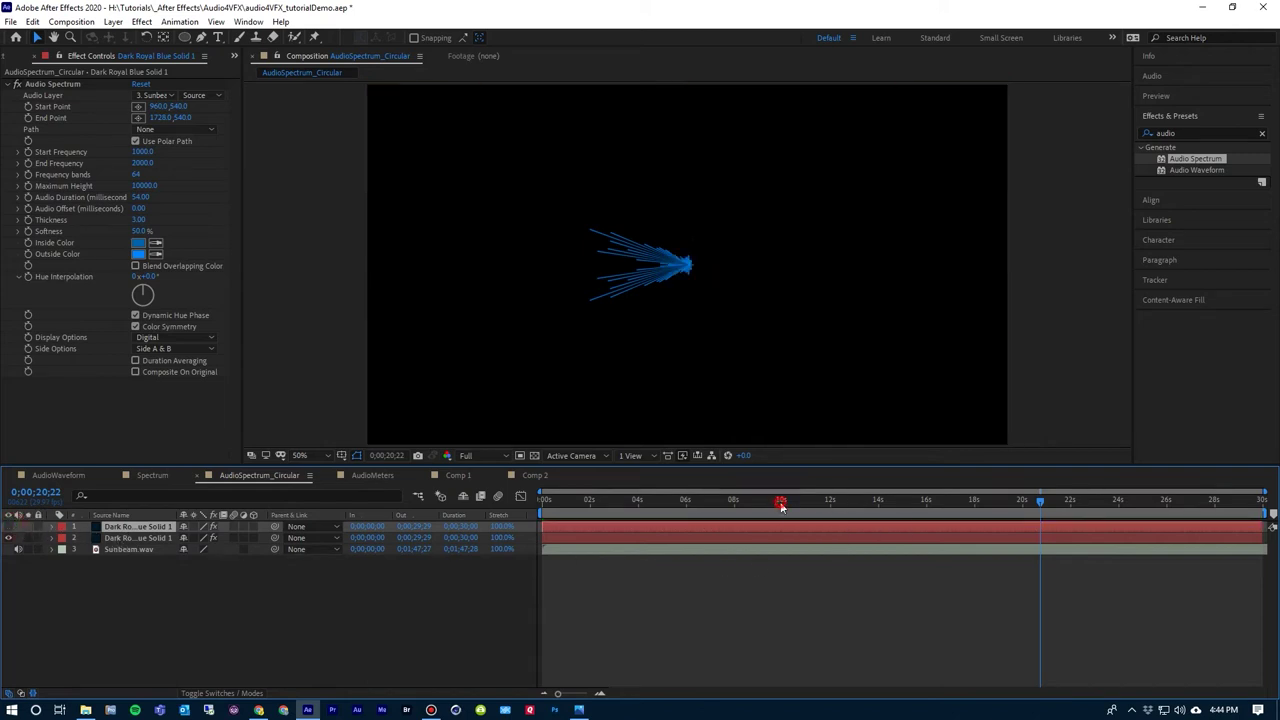
pyautogui.press('space')
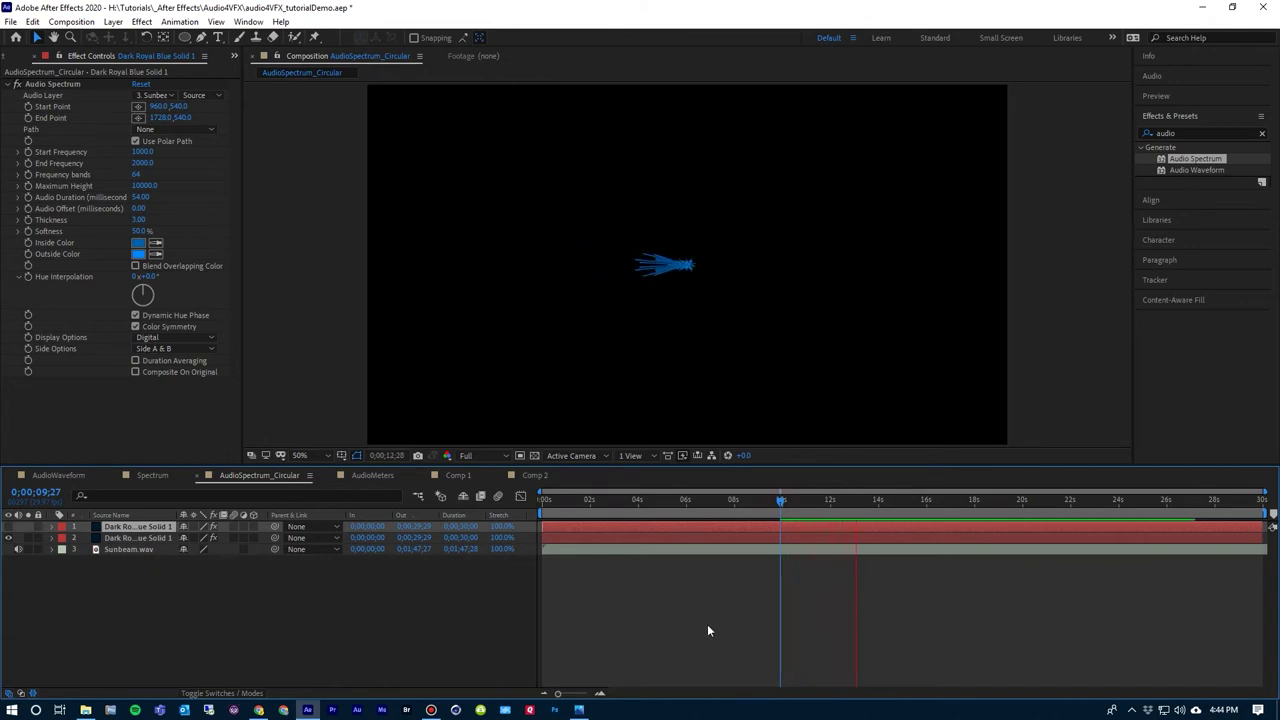
pyautogui.press('space')
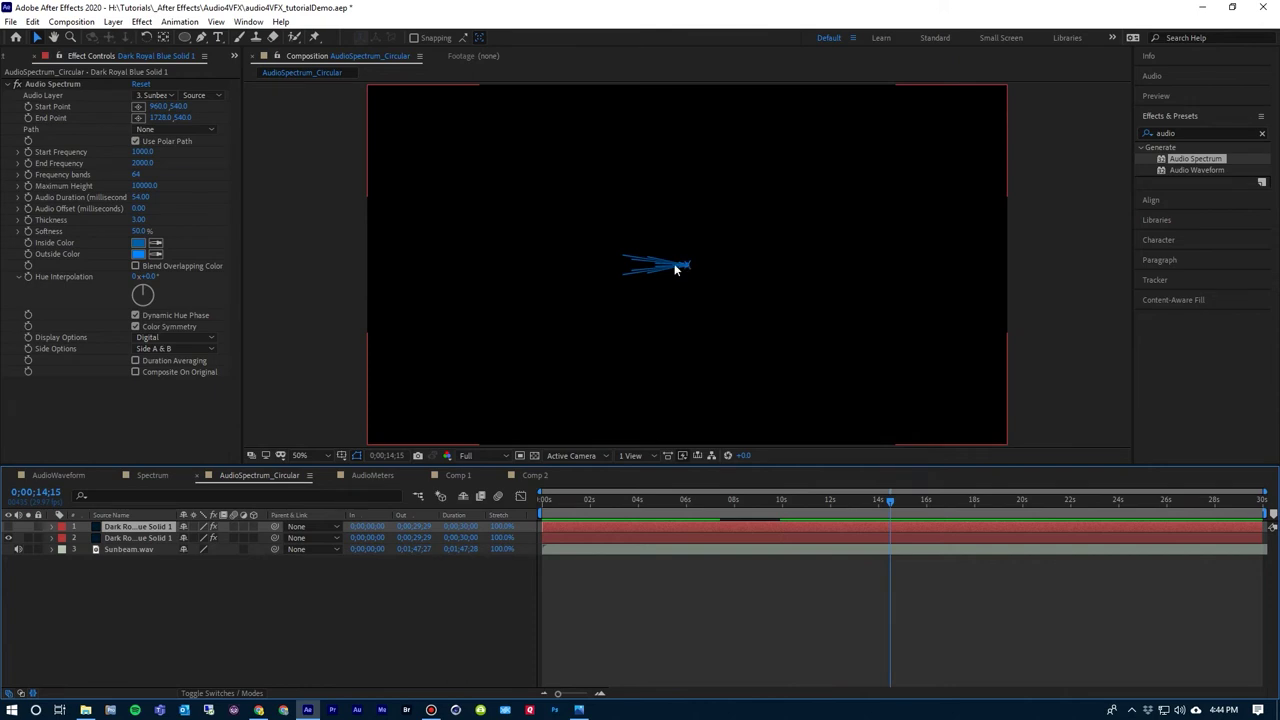
pyautogui.press('space')
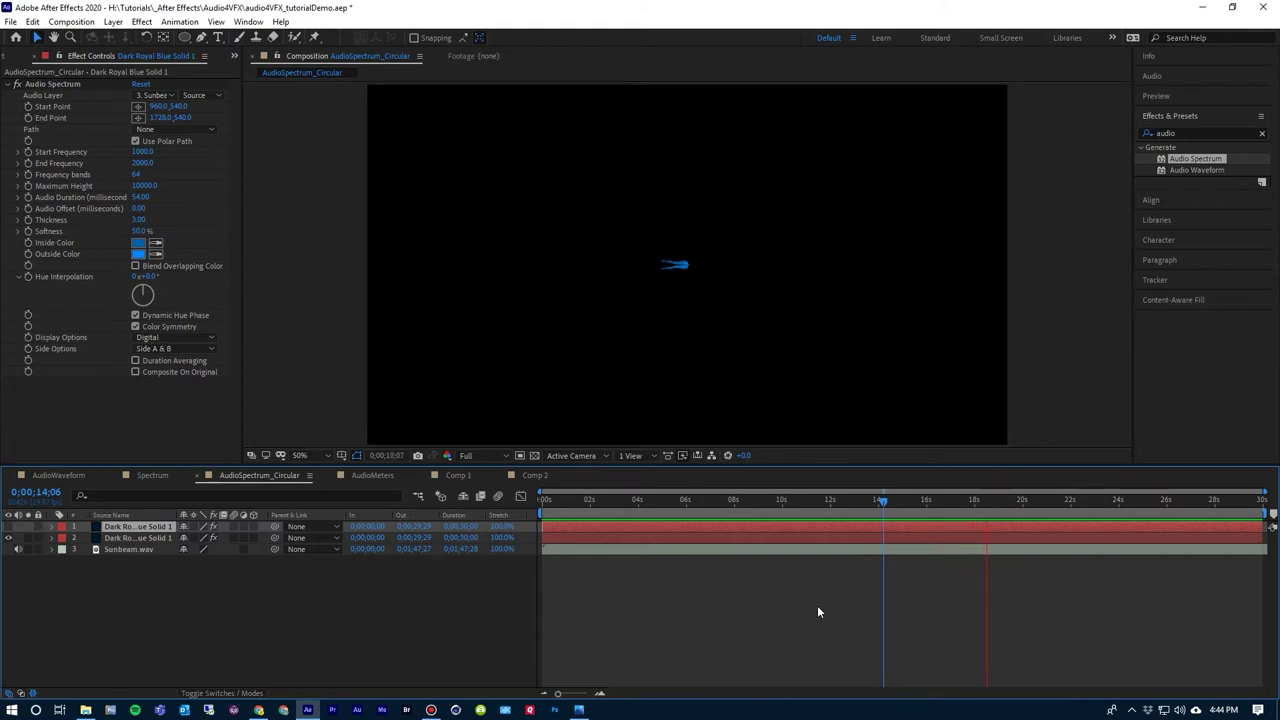
pyautogui.press('space')
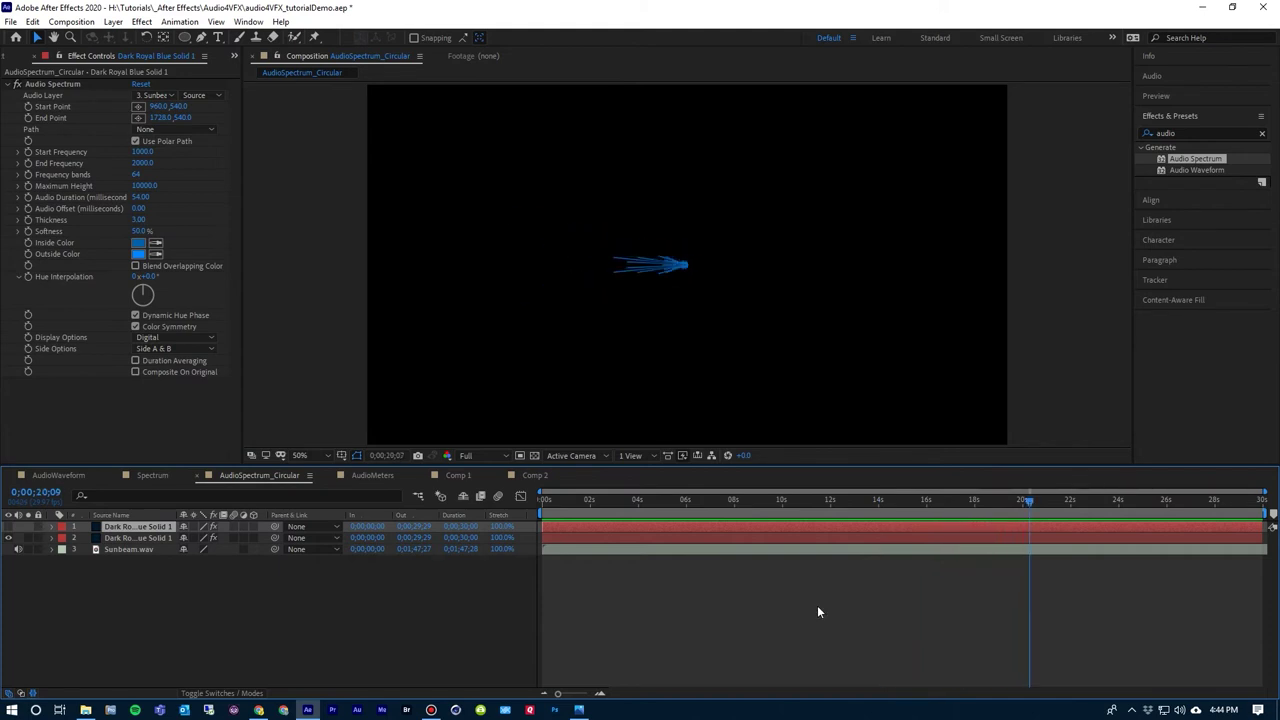
# Make the upper solid layer visible again and preview both spectrums together from about 14 seconds
pyautogui.click(124, 539)
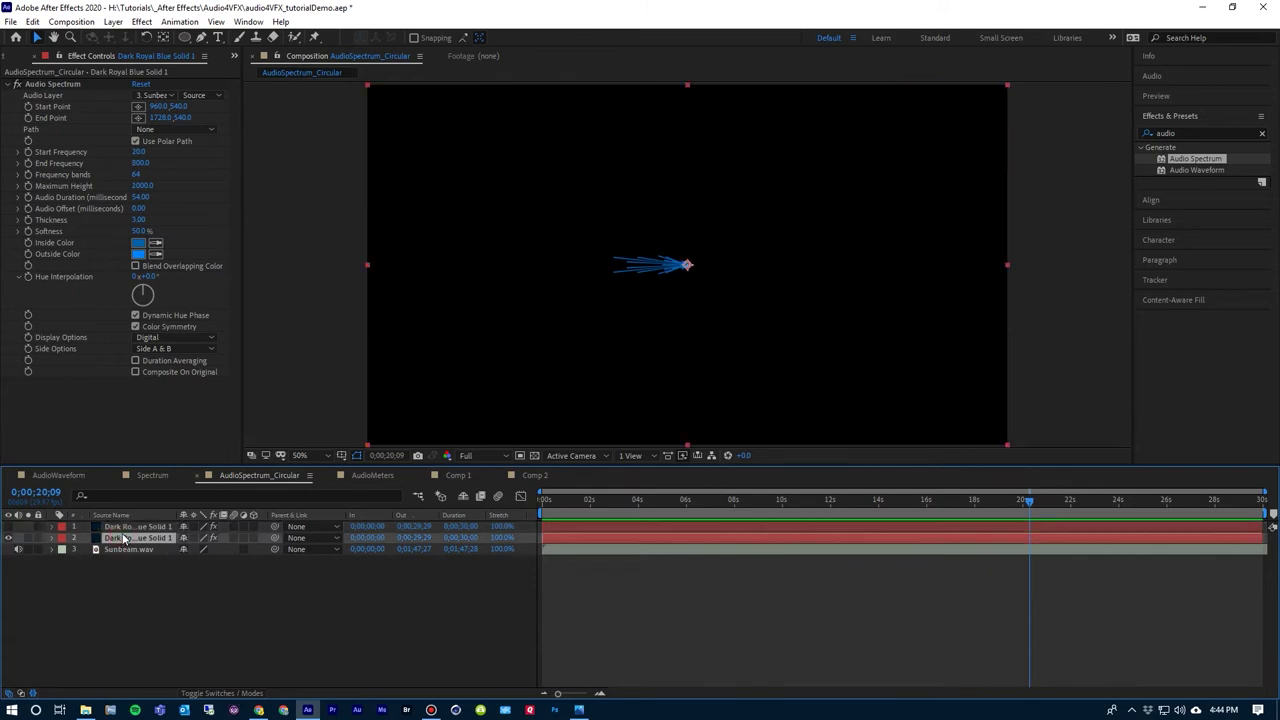
pyautogui.click(122, 527)
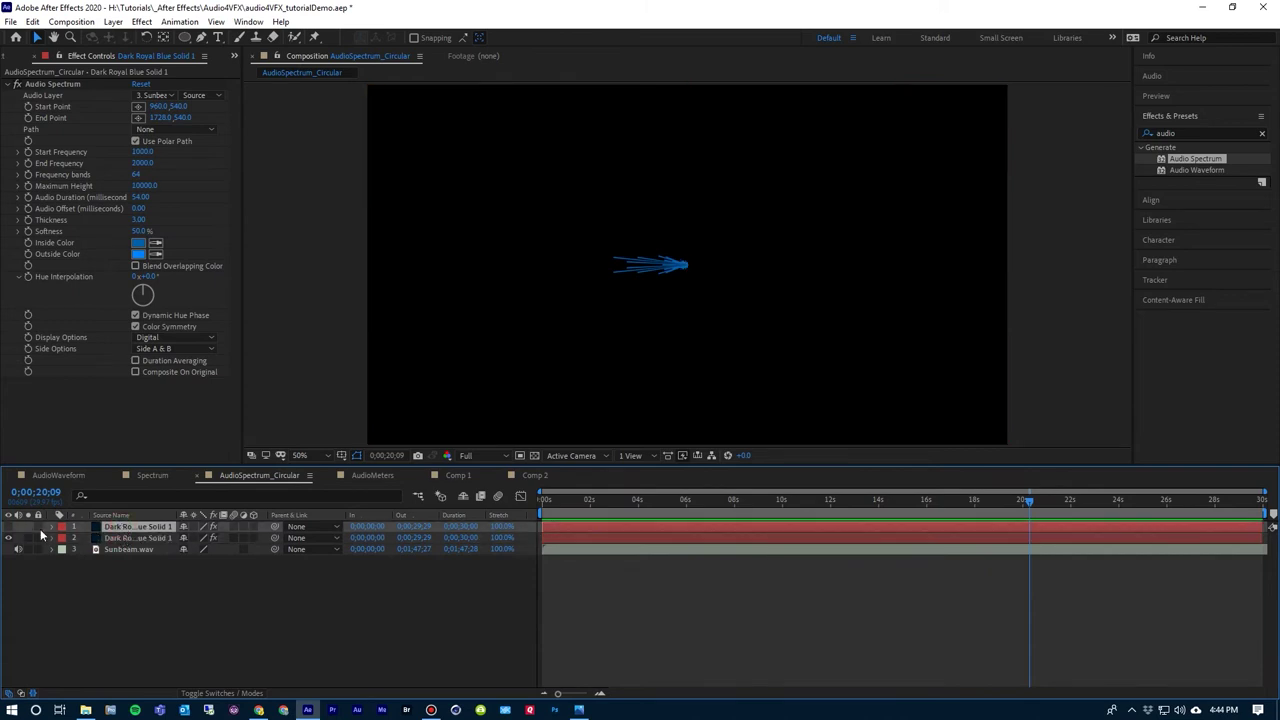
pyautogui.click(8, 527)
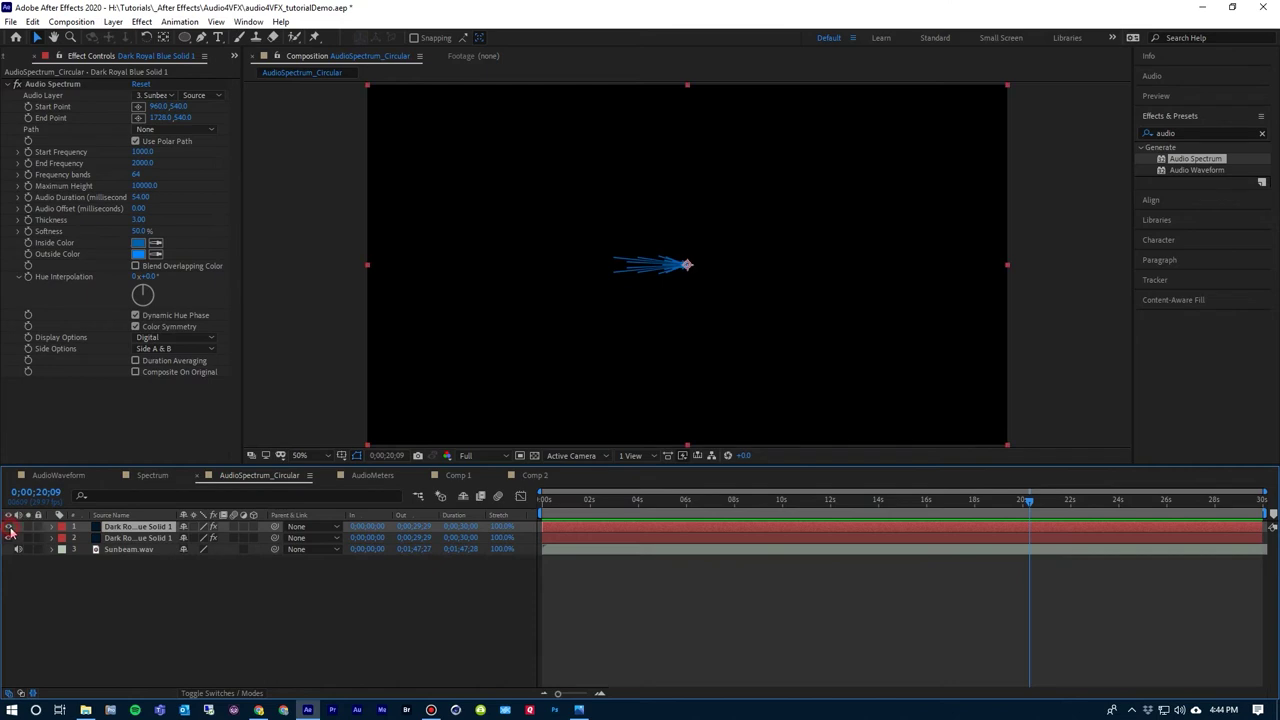
pyautogui.click(877, 505)
pyautogui.press('space')
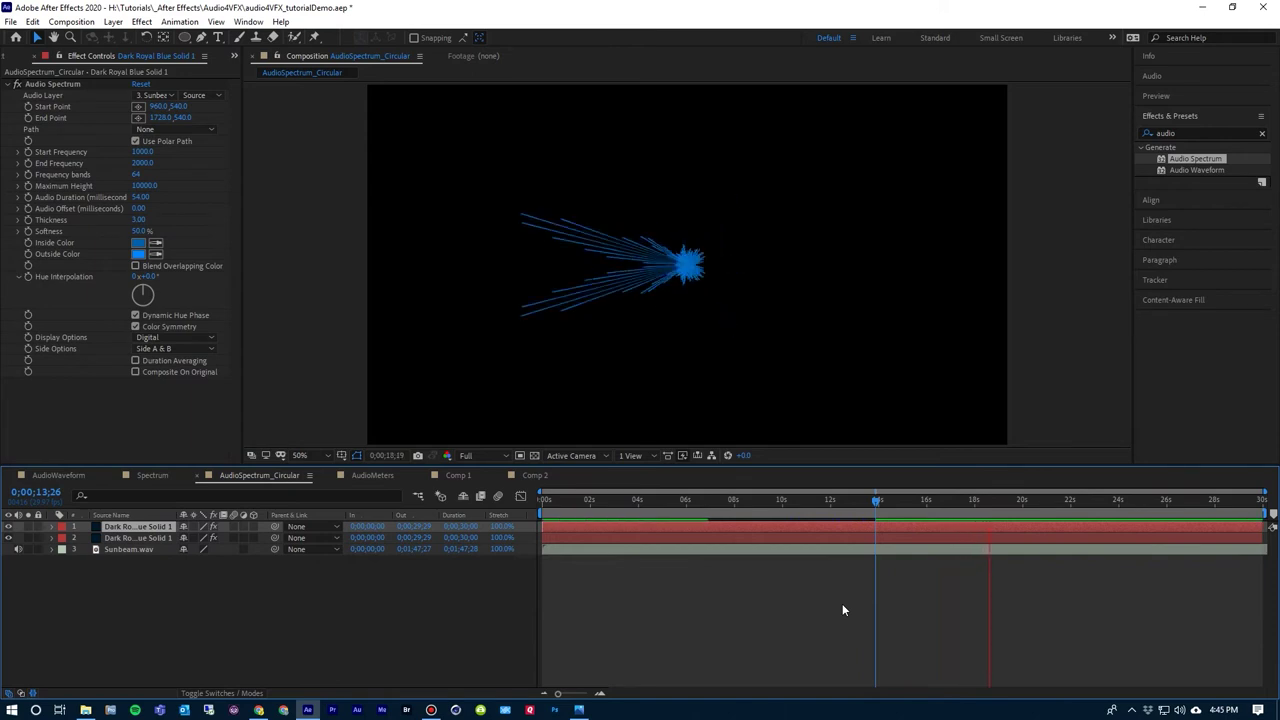
pyautogui.press('space')
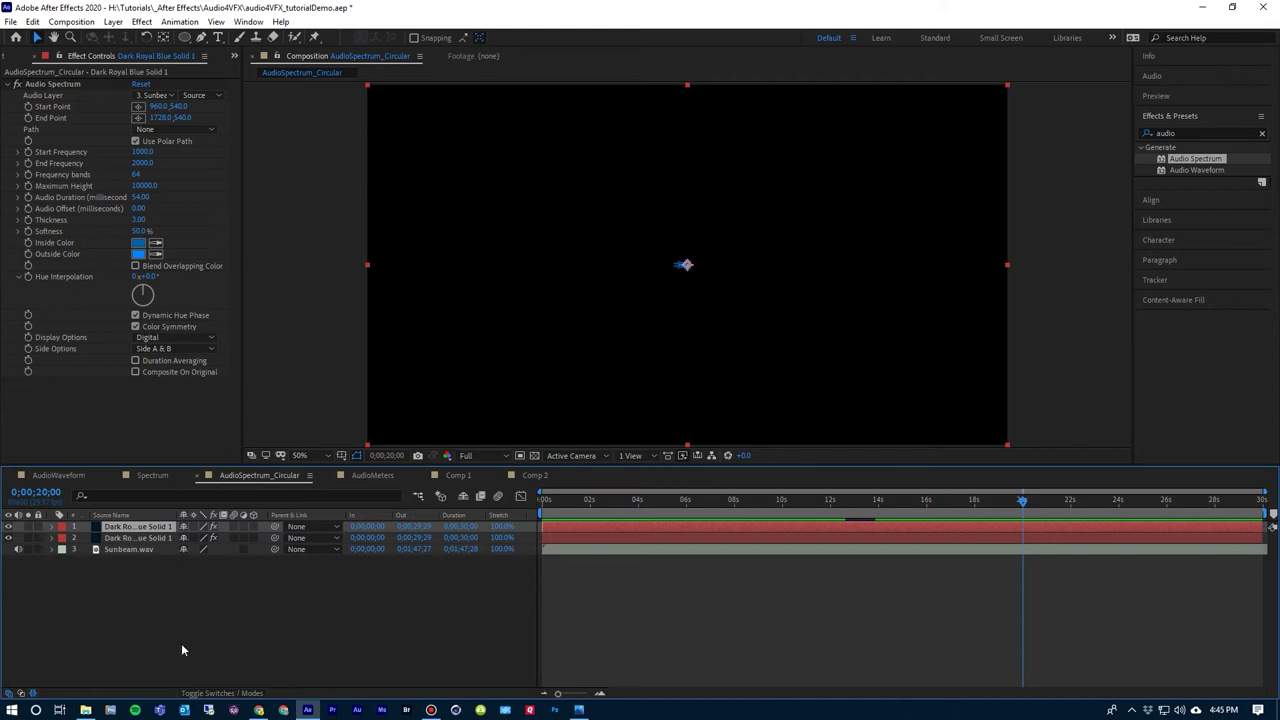
# Examine the frequency range and Maximum Height of the lower spectrum layer, and the frequency range of the upper one
pyautogui.click(126, 539)
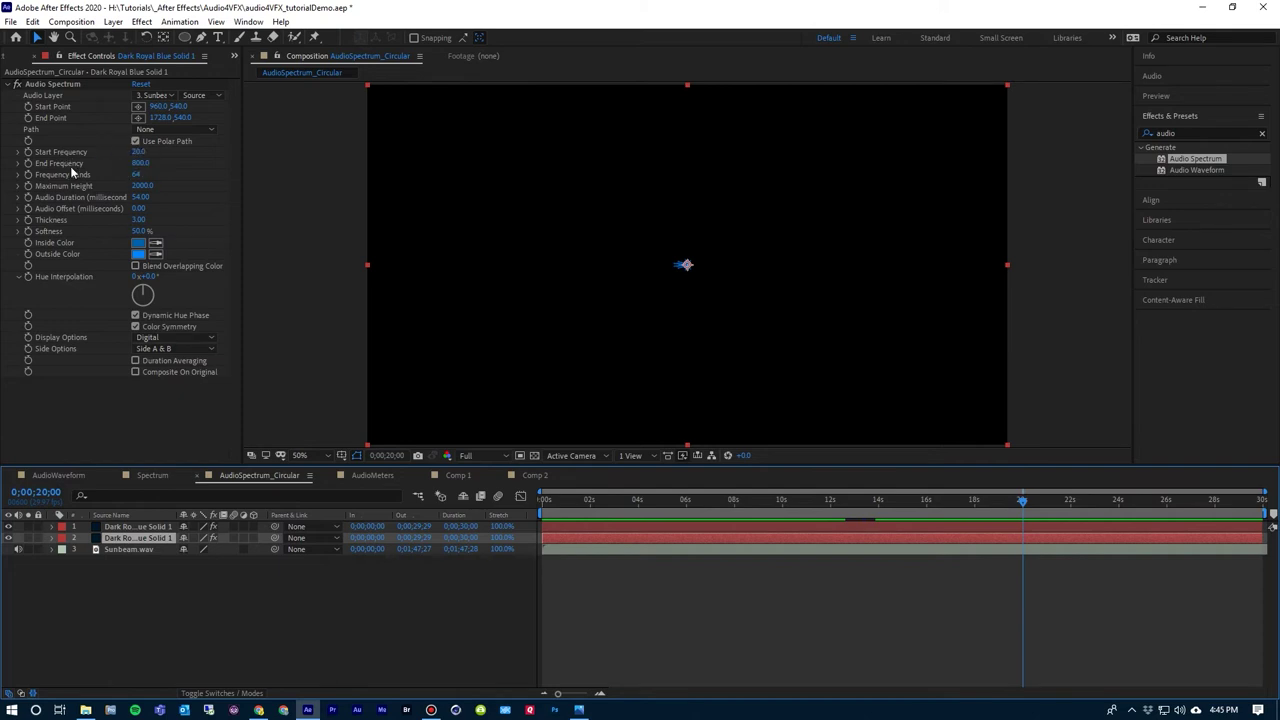
pyautogui.click(141, 163)
pyautogui.press('Return')
pyautogui.click(152, 165)
pyautogui.press('Return')
pyautogui.click(154, 187)
pyautogui.click(133, 527)
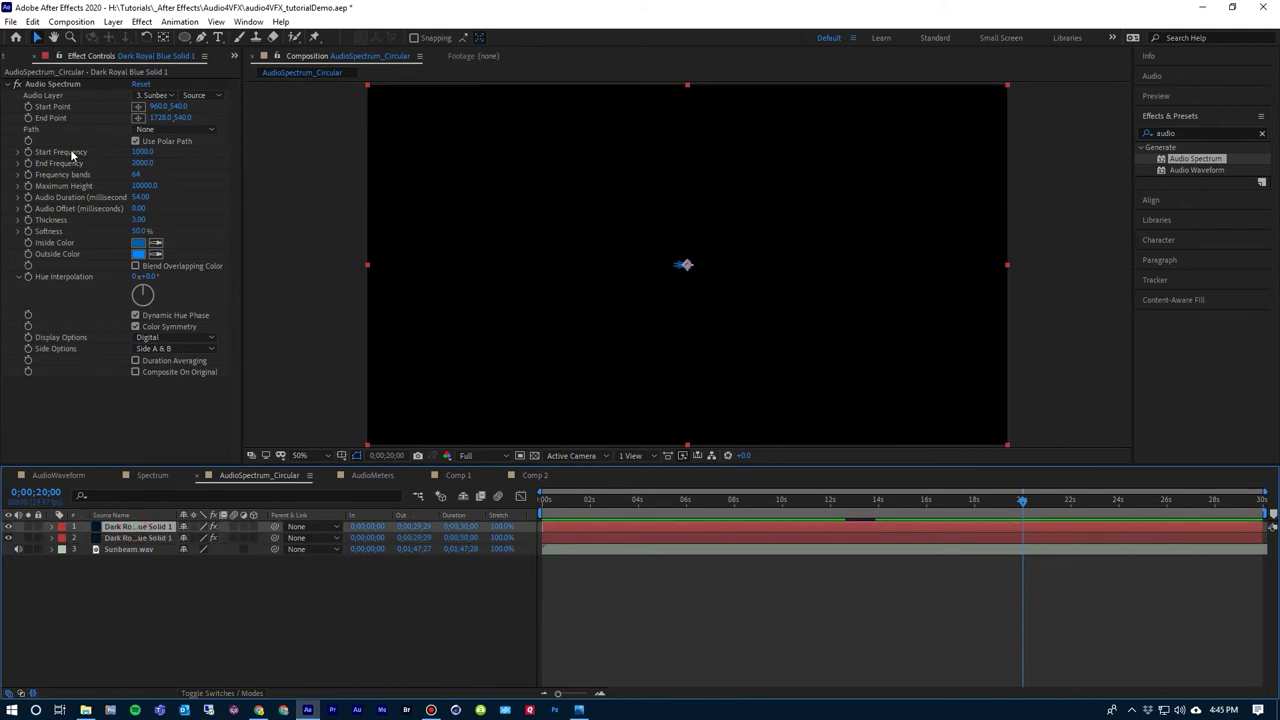
pyautogui.click(136, 153)
pyautogui.click(137, 164)
pyautogui.press('Return')
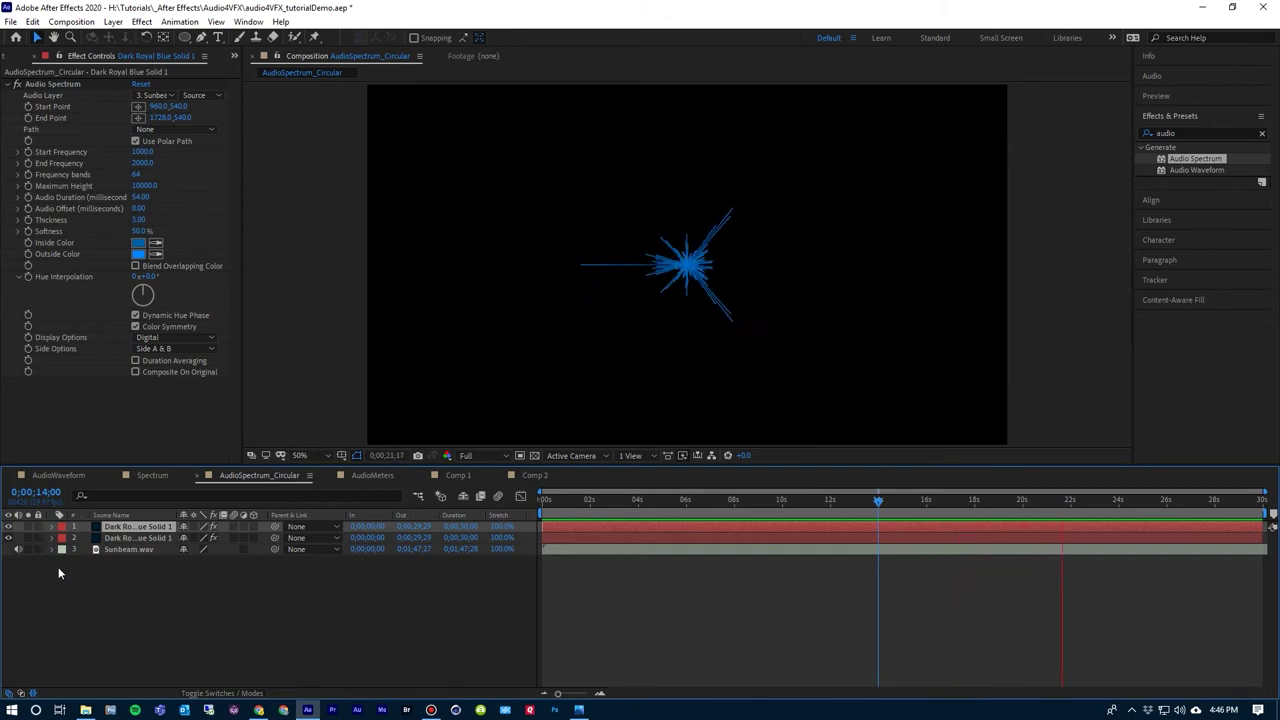
# Stop the circular spectrum preview and play the AudioMeters composition from its start
pyautogui.press('space')
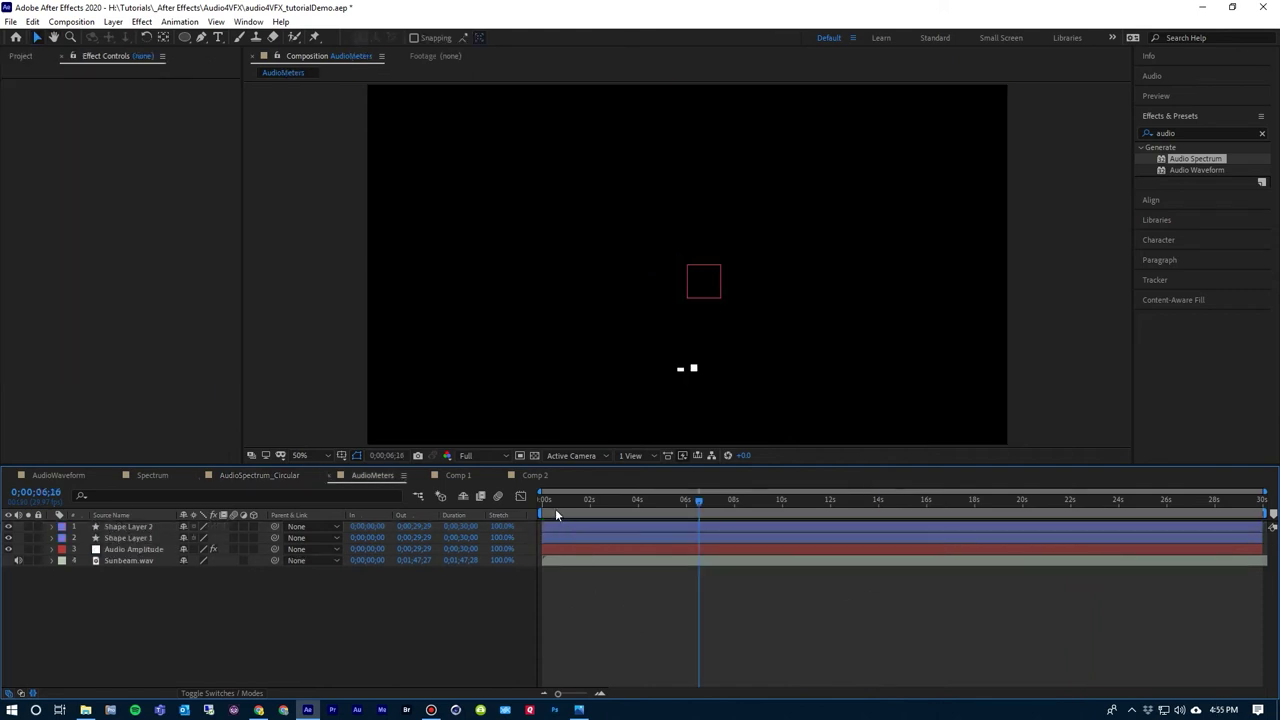
pyautogui.moveTo(556, 511); pyautogui.dragTo(532, 510)
pyautogui.press('space')
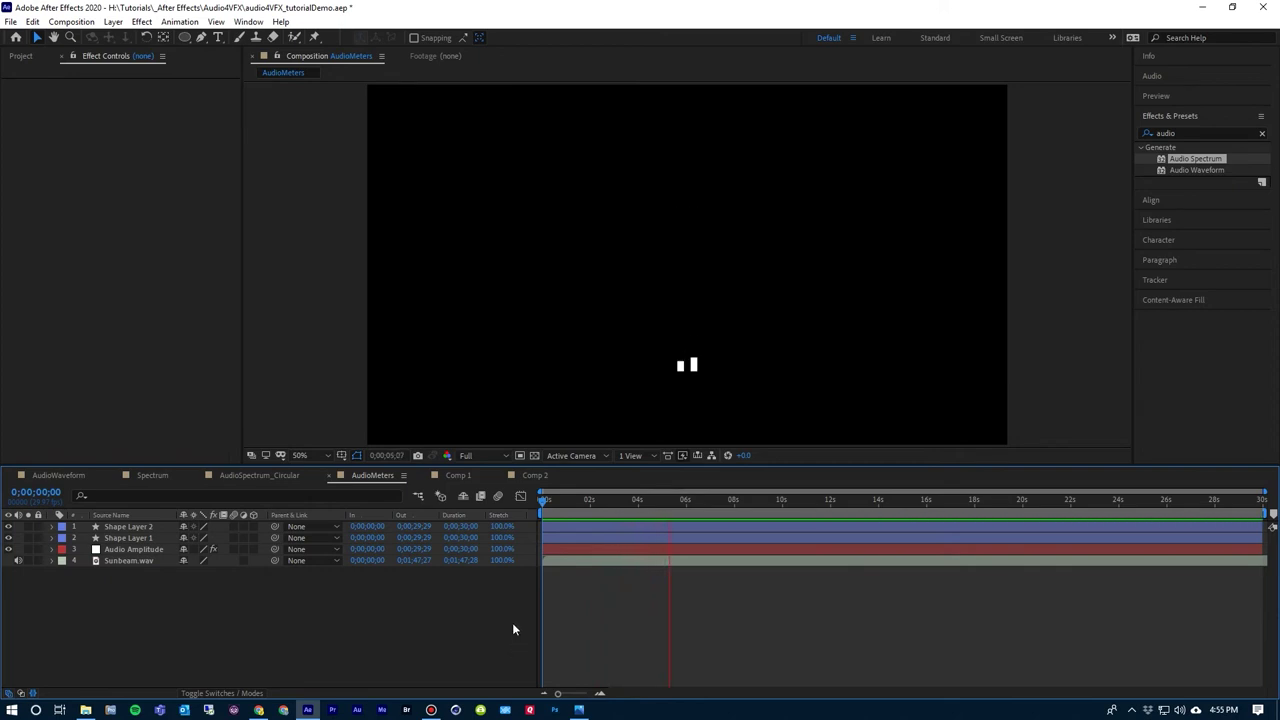
pyautogui.press('space')
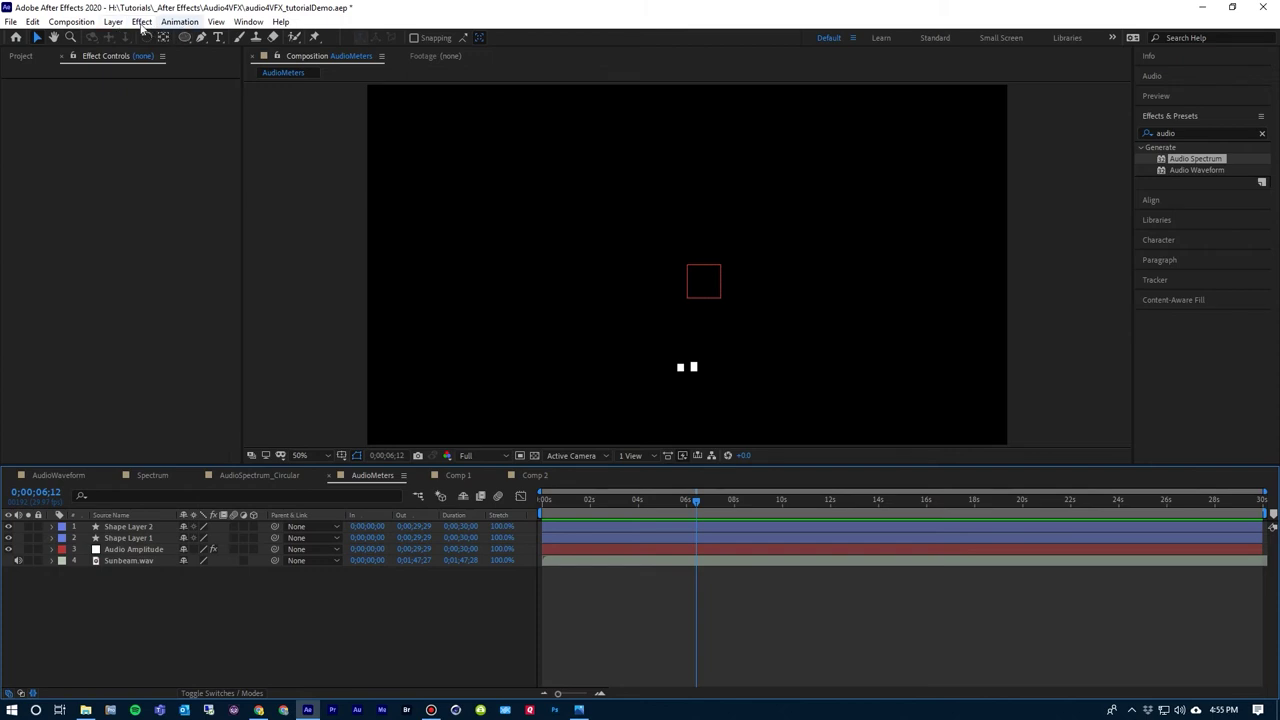
# Create a 30-second HDTV 1080 29.97 composition named Comp 3 and add Sunbeam.wav to it
pyautogui.click(66, 22)
pyautogui.click(95, 55)
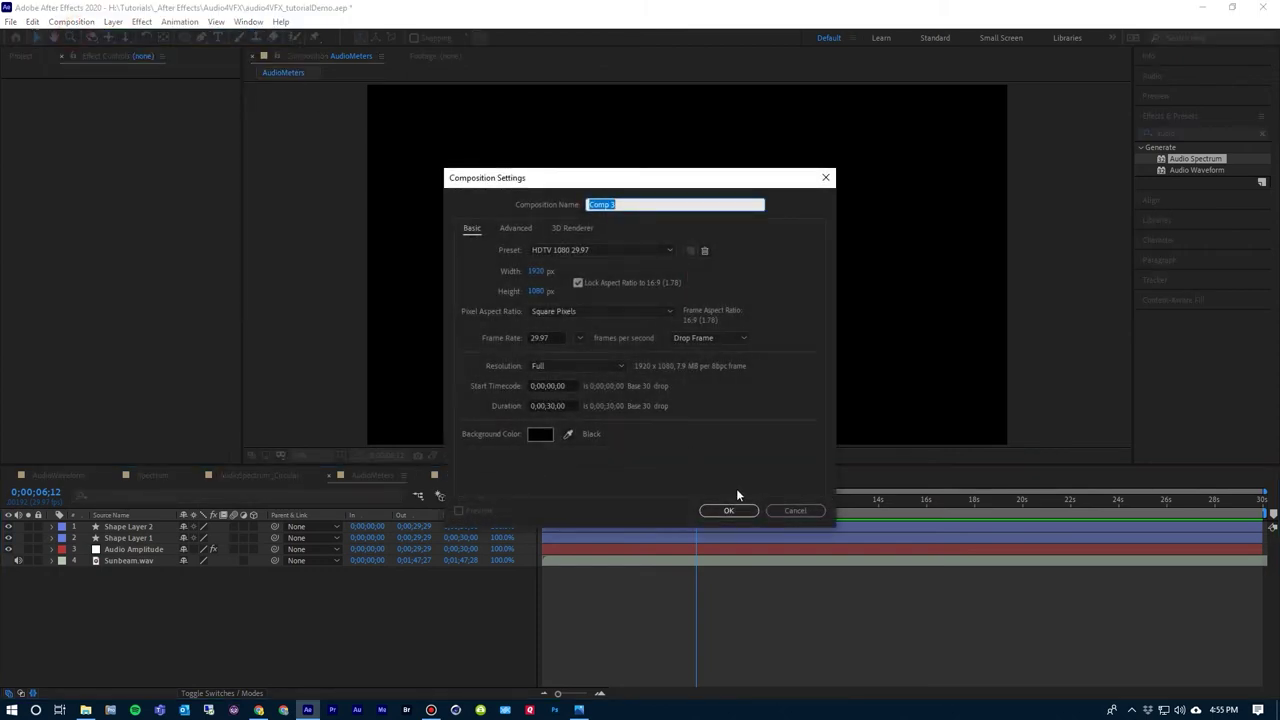
pyautogui.click(731, 511)
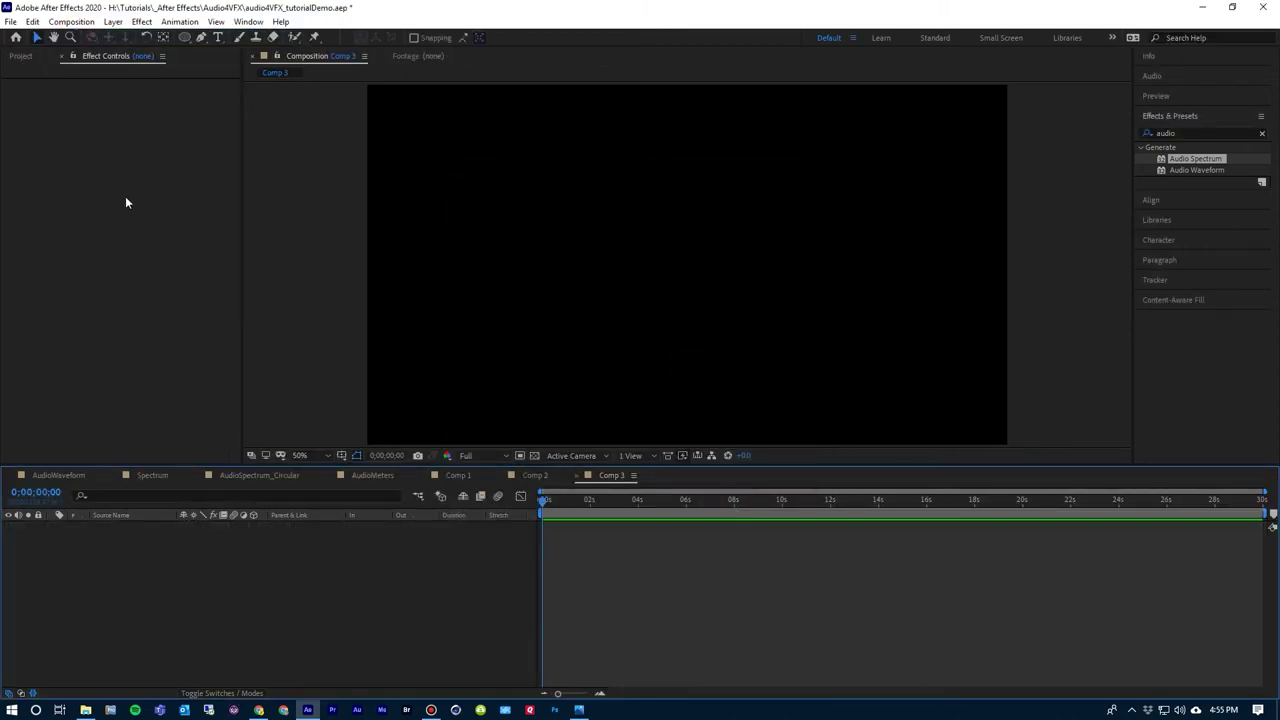
pyautogui.click(24, 56)
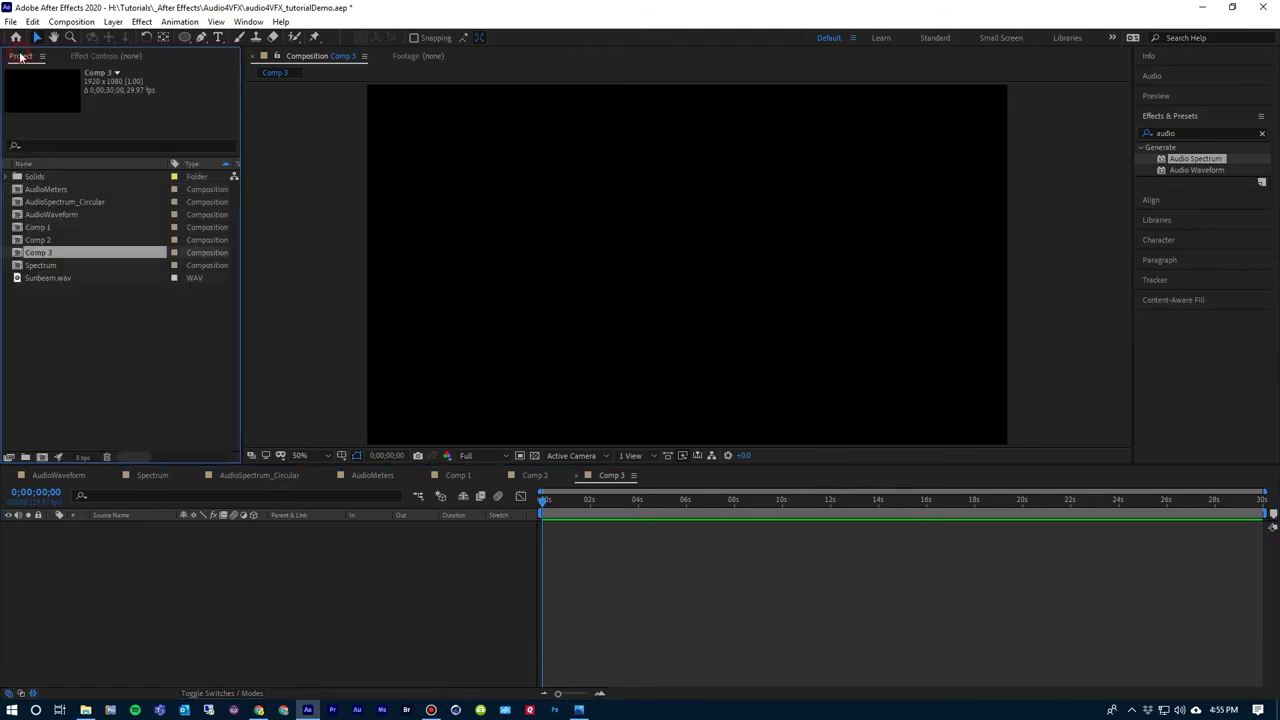
pyautogui.click(19, 279)
pyautogui.moveTo(19, 279); pyautogui.dragTo(108, 608)
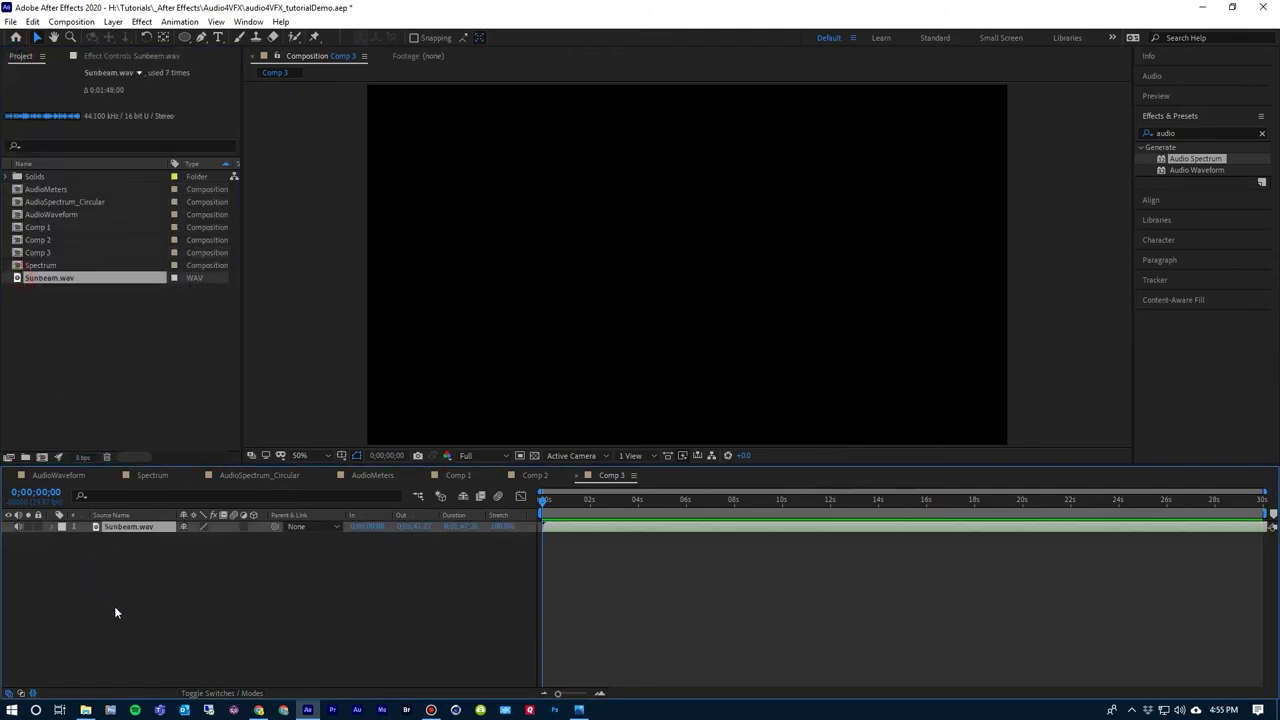
# Convert the Sunbeam.wav layer's audio to keyframes with the Keyframe Assistant
pyautogui.rightClick(117, 527)
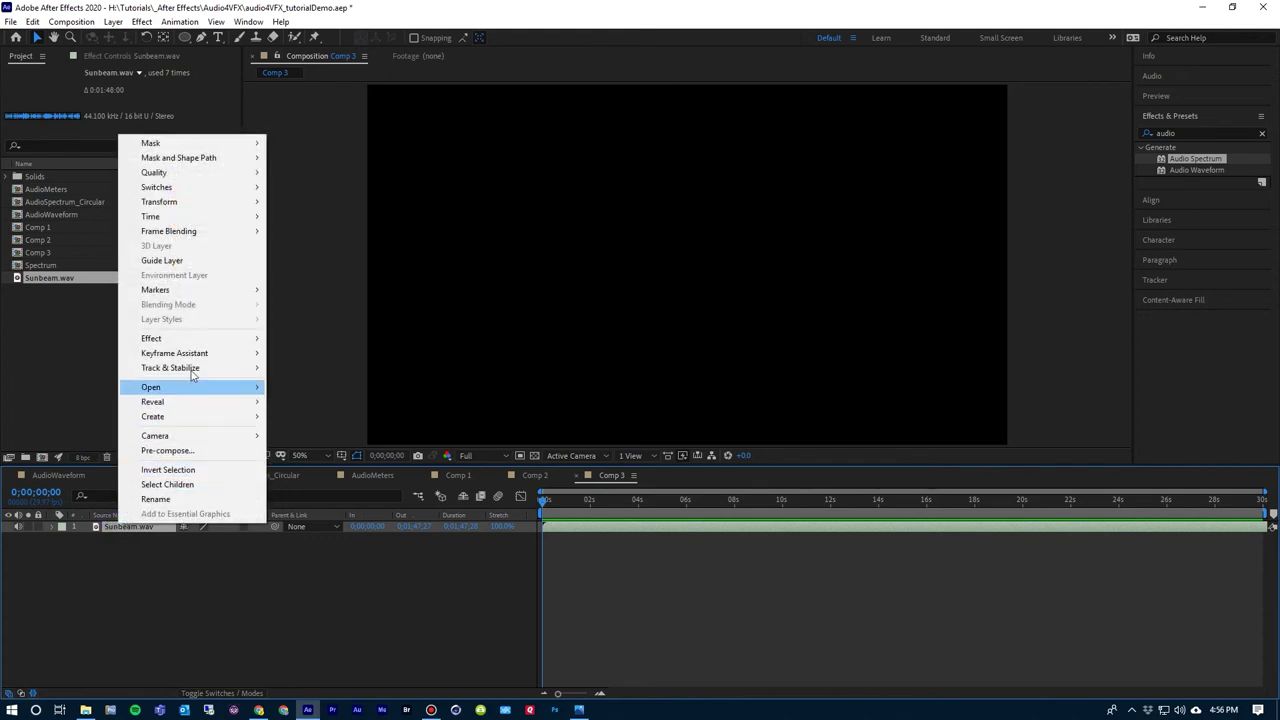
pyautogui.moveTo(190, 360)
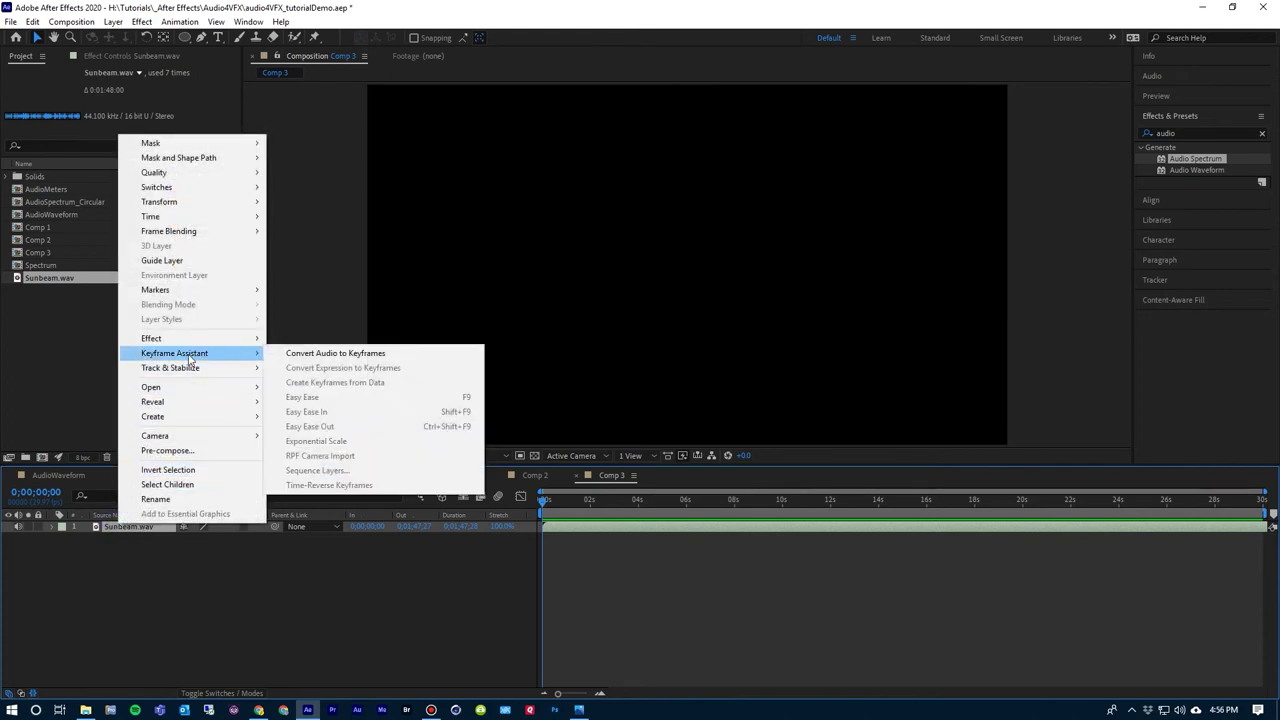
pyautogui.click(345, 357)
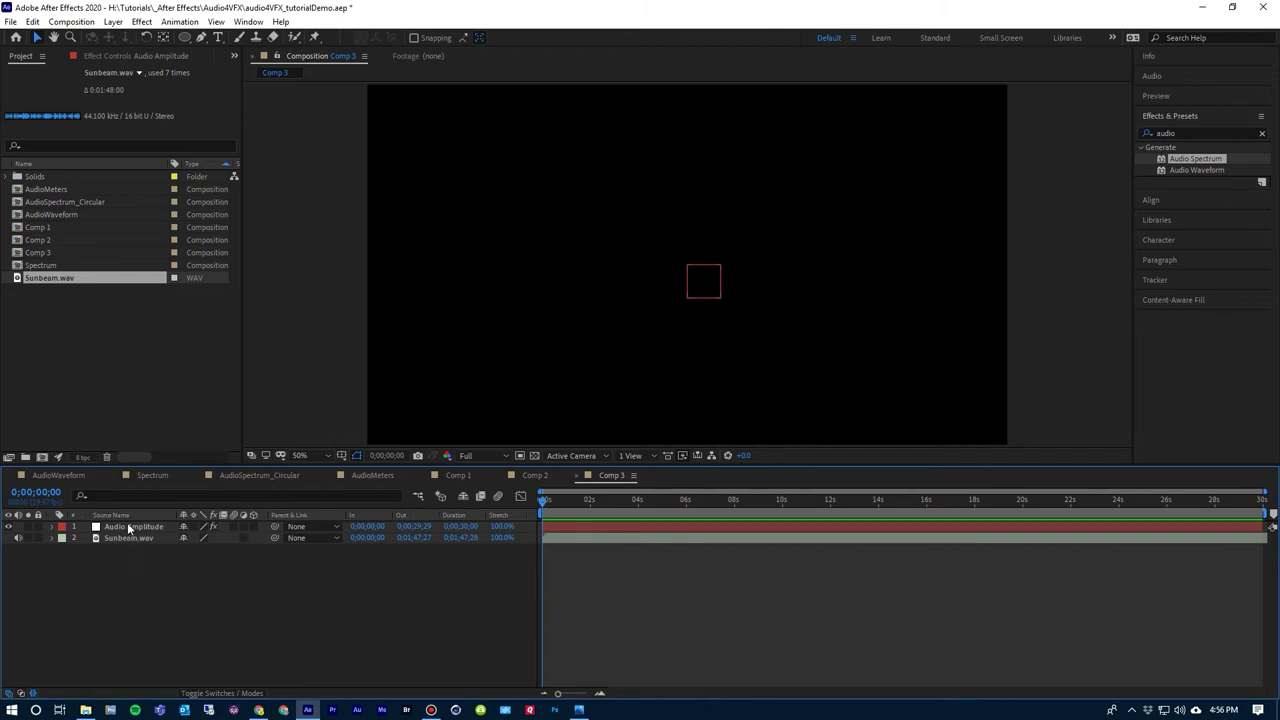
# Reveal the Audio Amplitude layer's keyframed channel sliders, examine them, and collapse the layer again
pyautogui.click(128, 527)
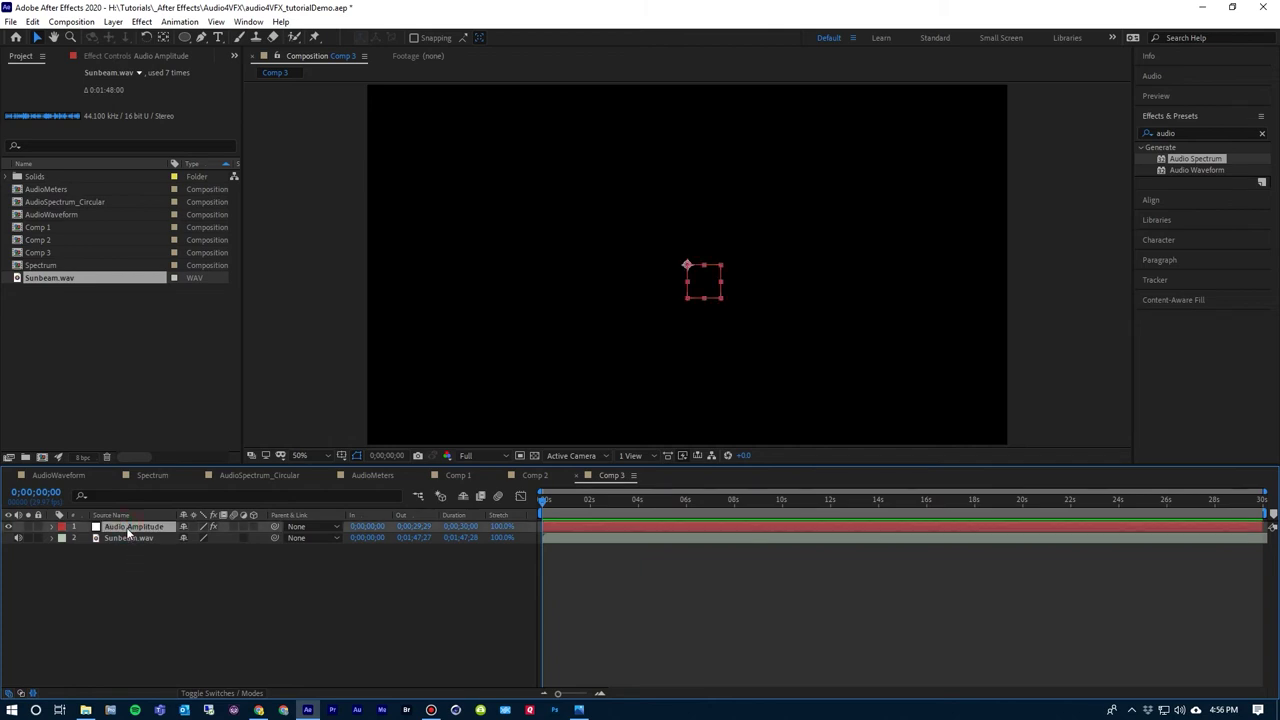
pyautogui.press('u')
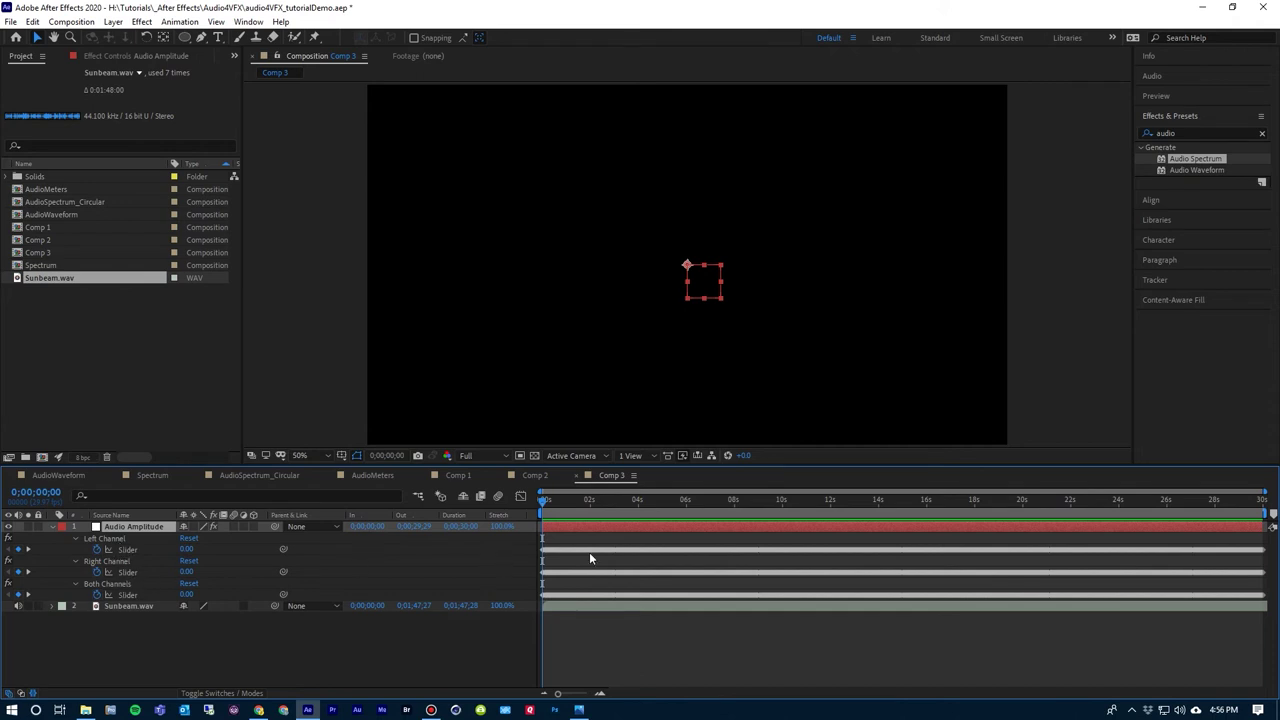
pyautogui.moveTo(587, 550)
pyautogui.click(52, 526)
pyautogui.click(212, 600)
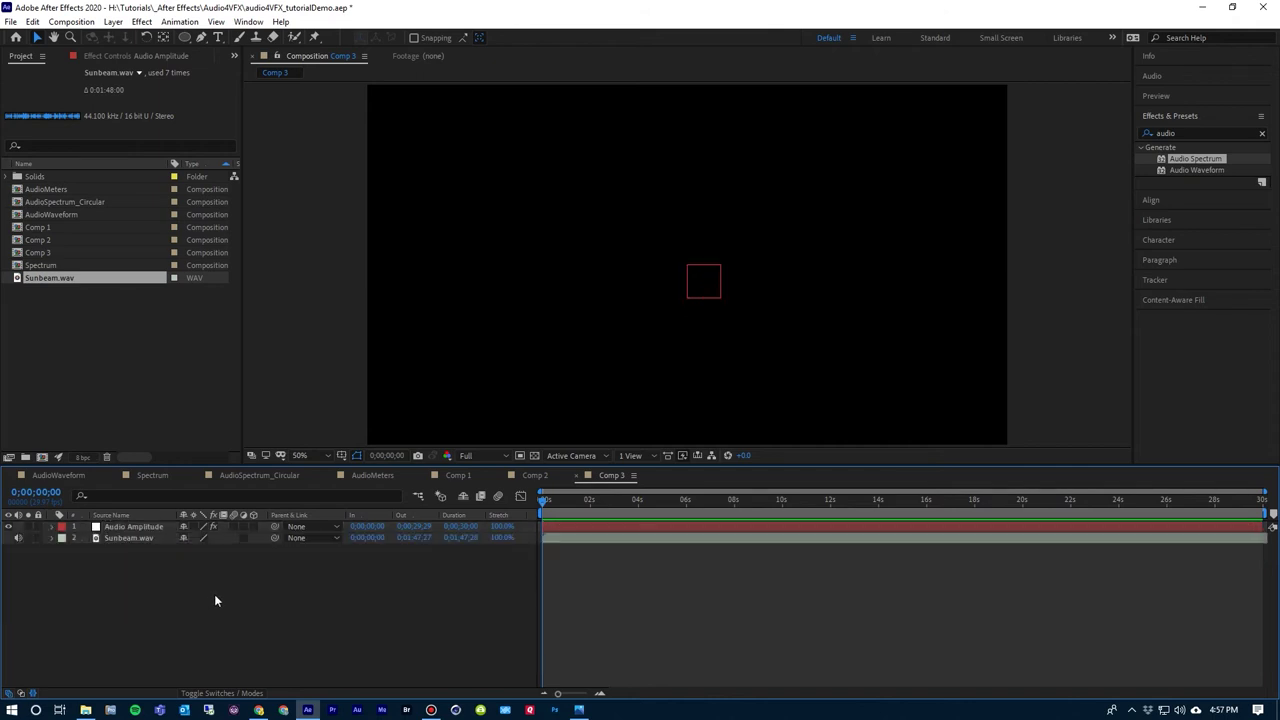
# Create a shape layer and draw a horizontally centred vertical line with the Pen tool, from near the frame's bottom up to near its top
pyautogui.click(113, 21)
pyautogui.moveTo(232, 38)
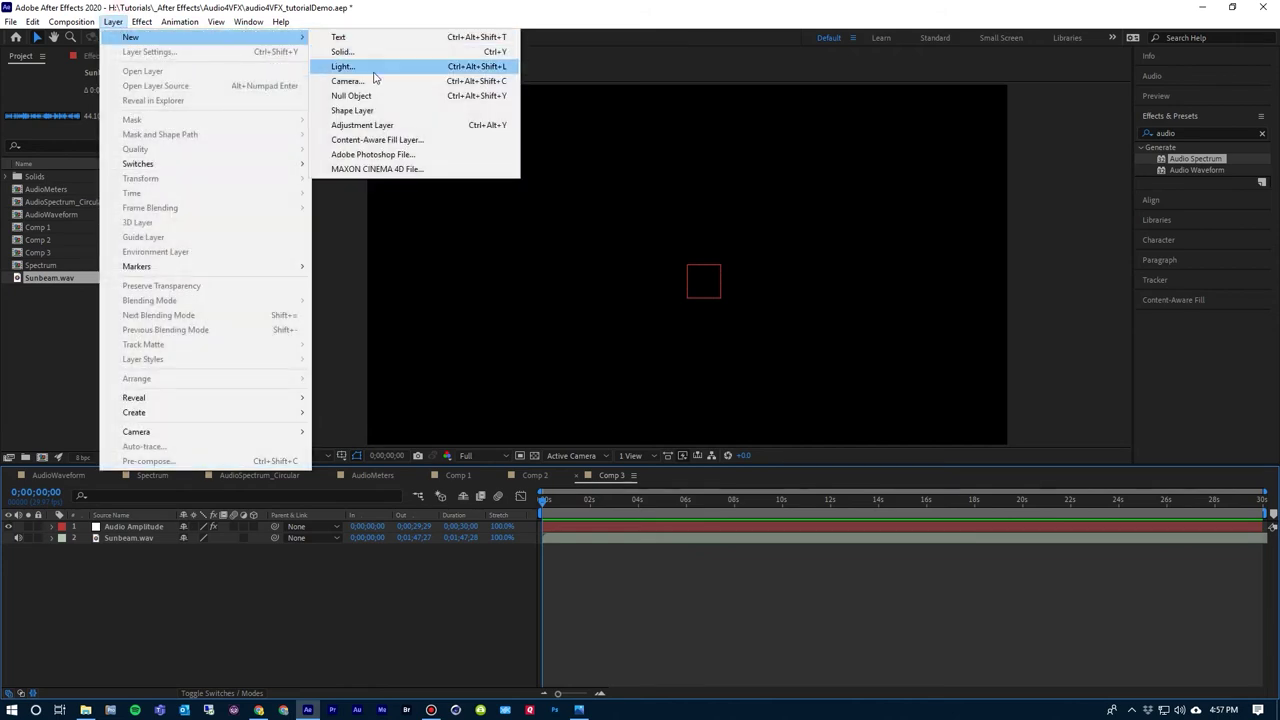
pyautogui.click(381, 111)
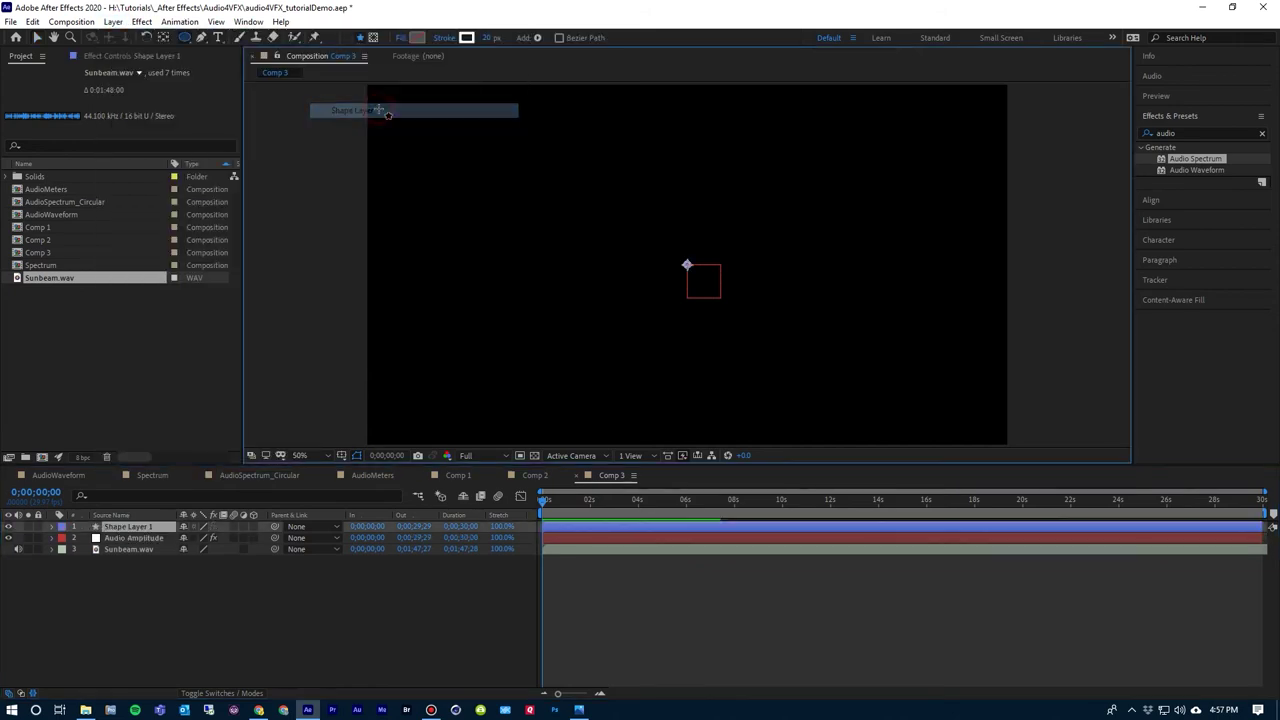
pyautogui.click(200, 38)
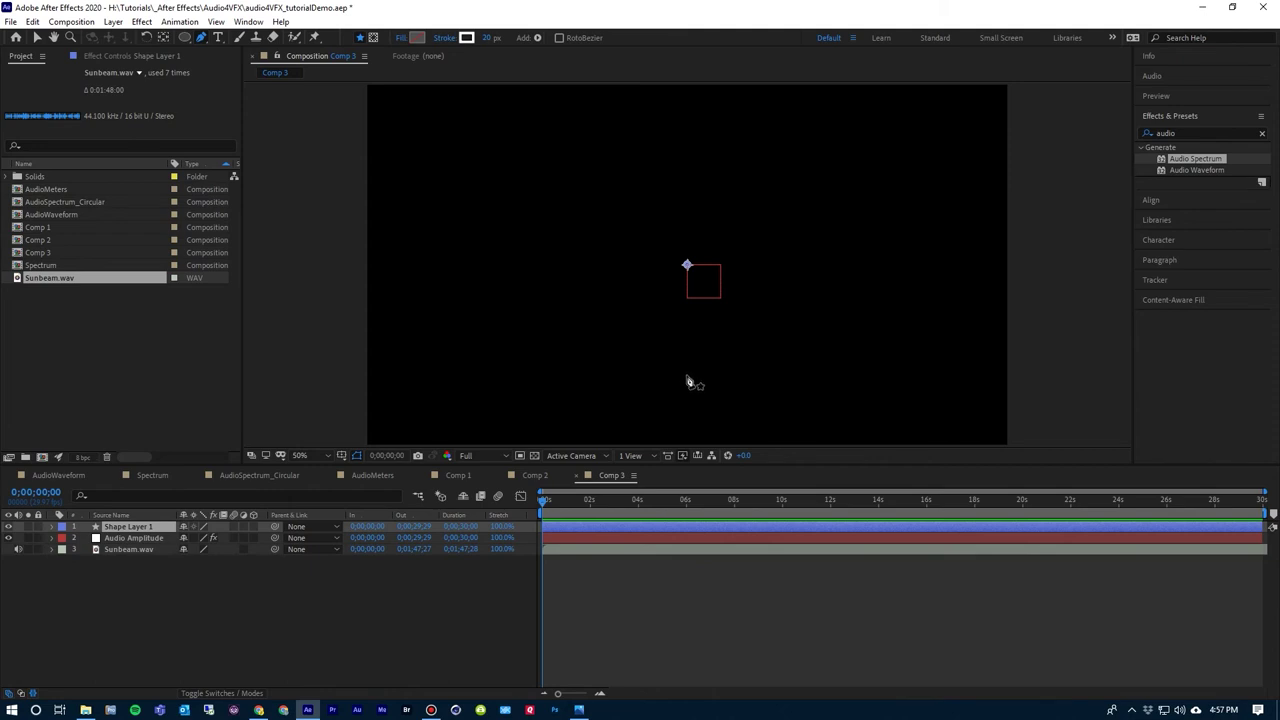
pyautogui.click(1174, 60)
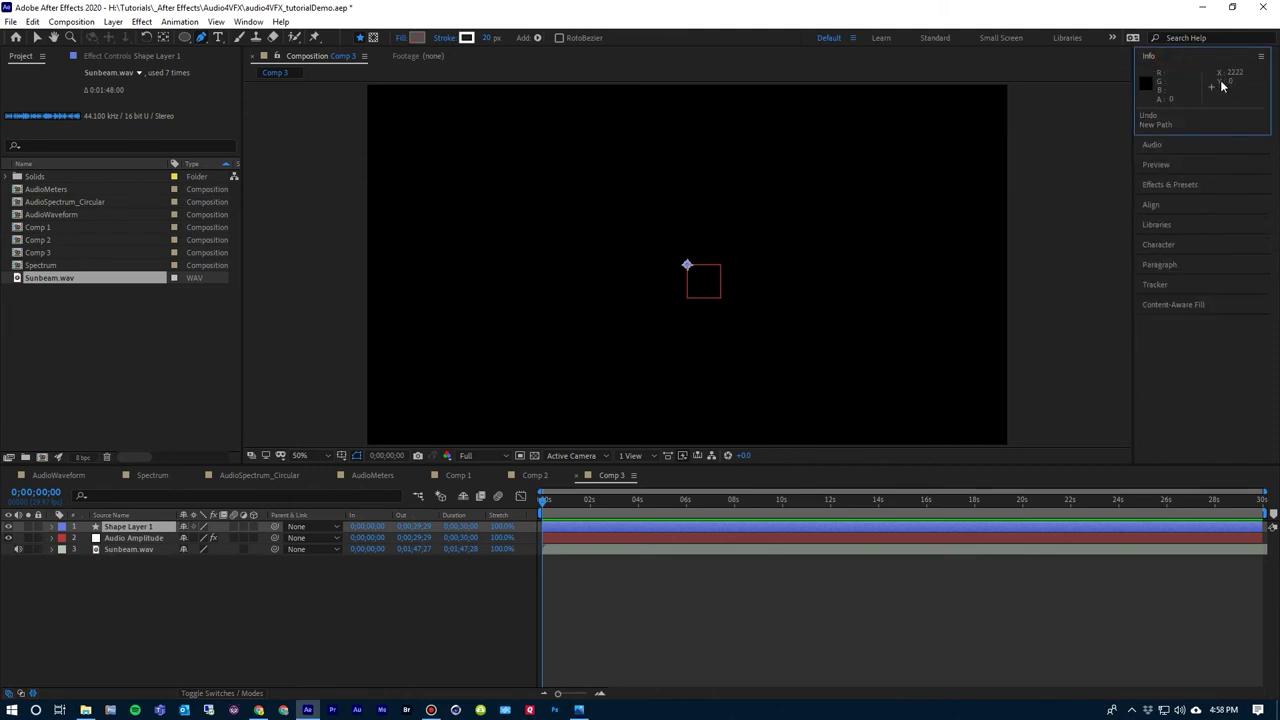
pyautogui.click(686, 385)
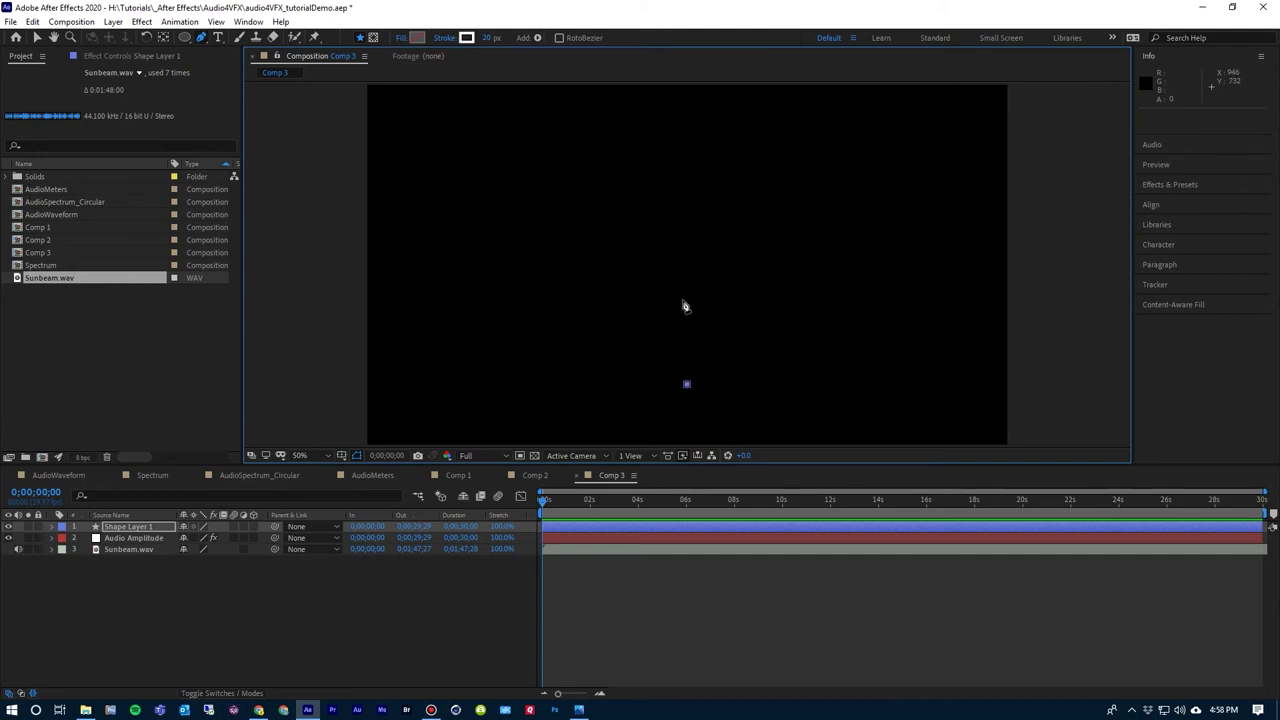
pyautogui.click(686, 147)
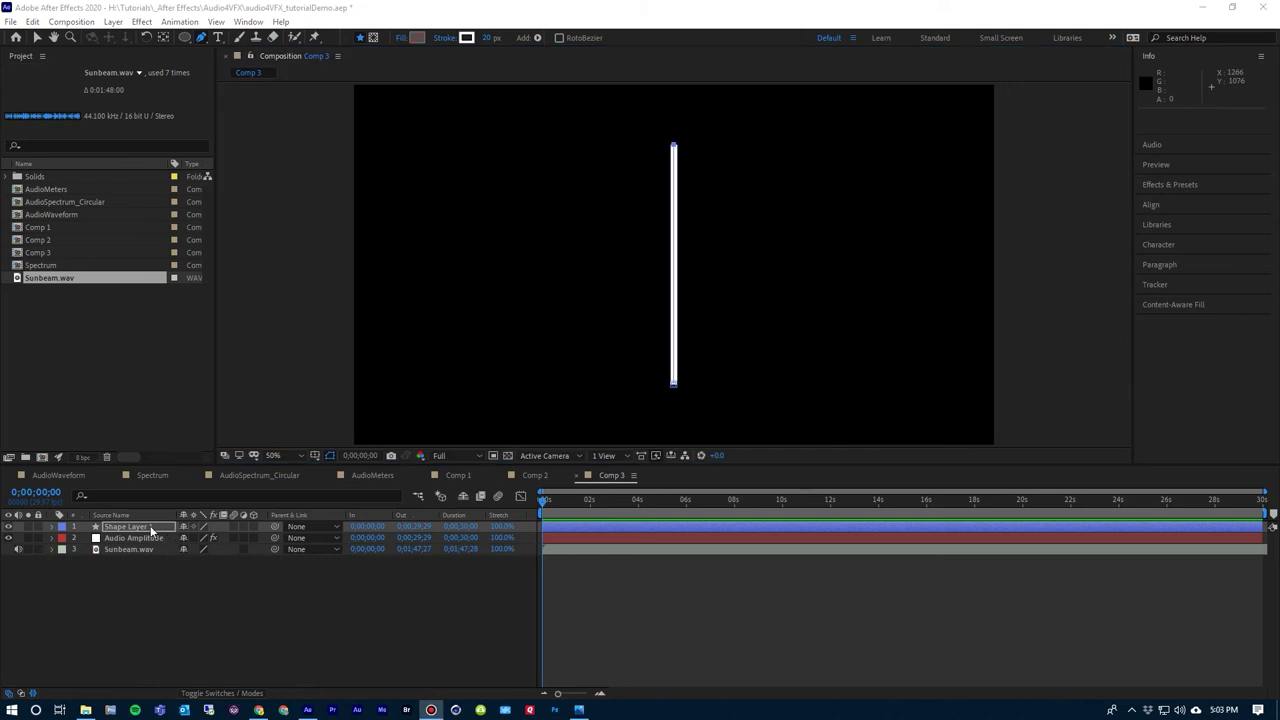
# Add Trim Paths to Shape 1 of the line's shape layer and expand its settings
pyautogui.click(53, 527)
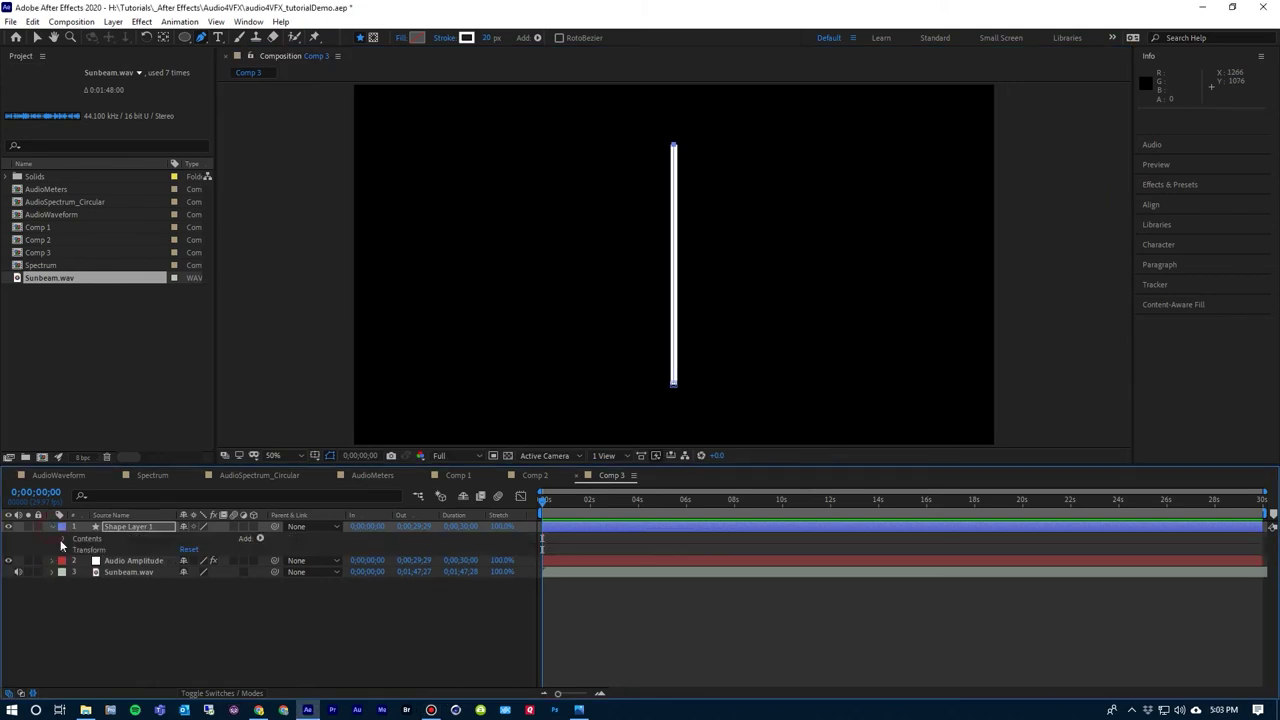
pyautogui.click(63, 539)
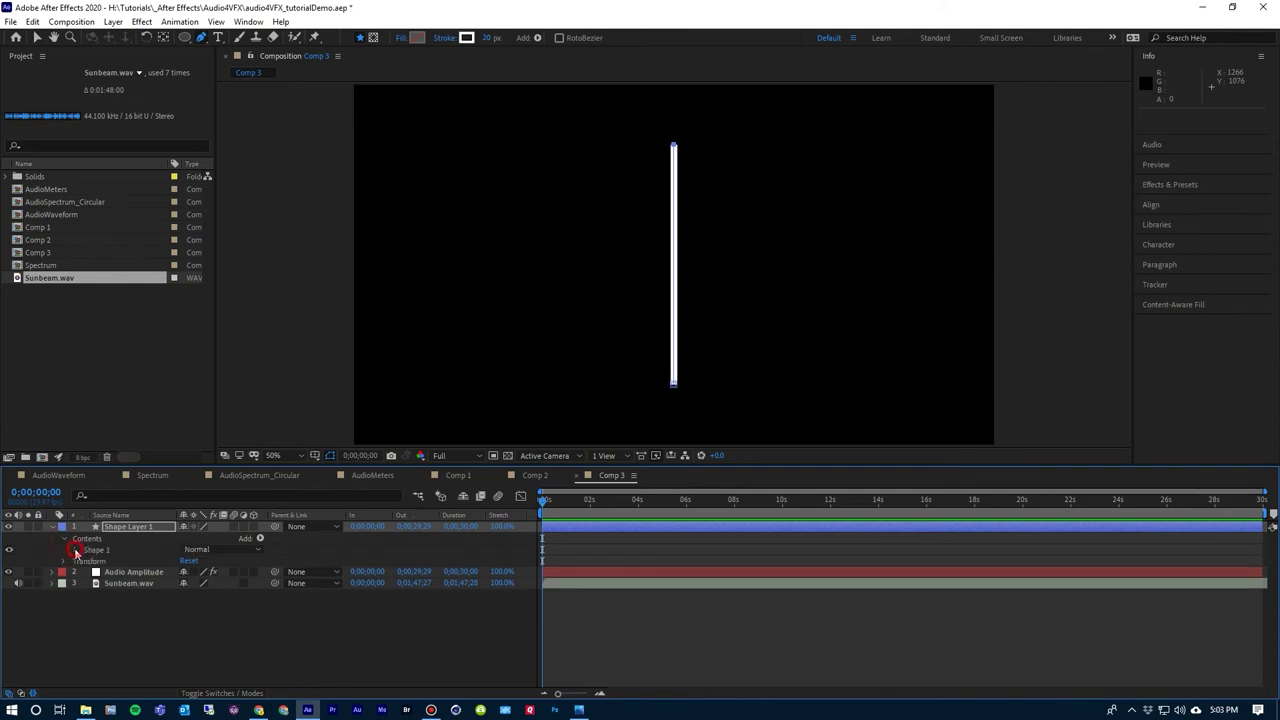
pyautogui.click(76, 551)
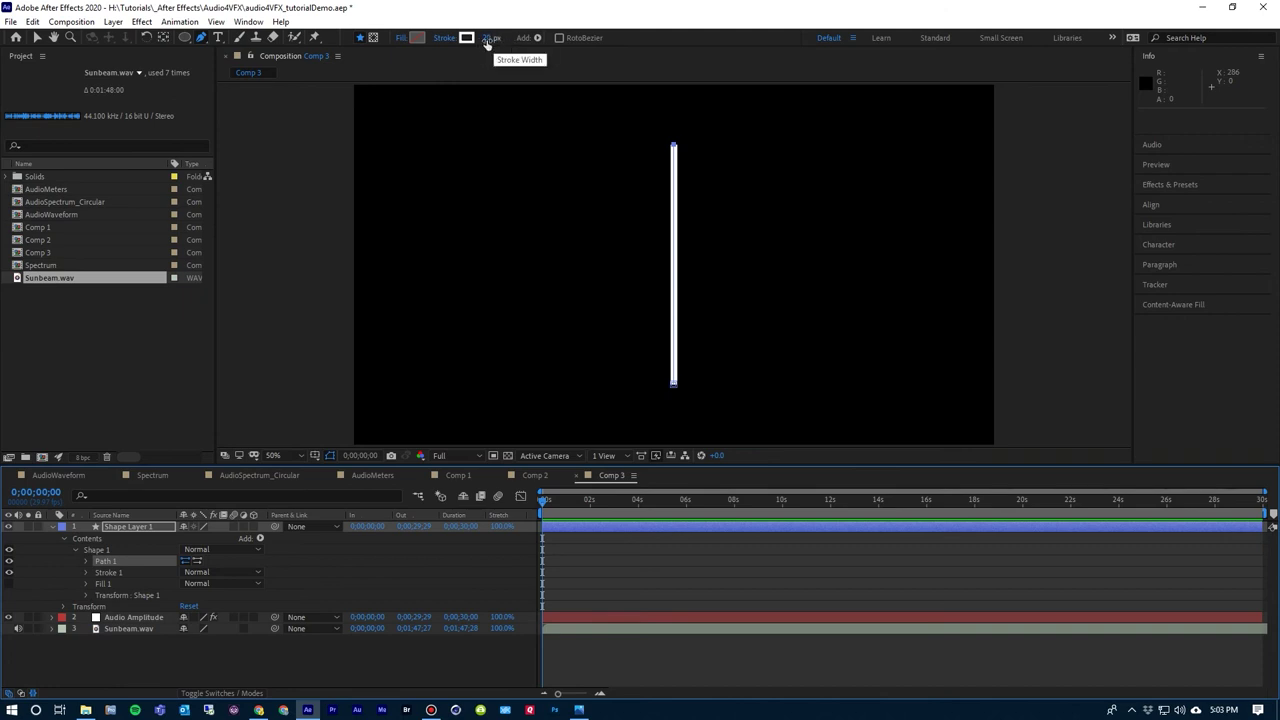
pyautogui.click(101, 551)
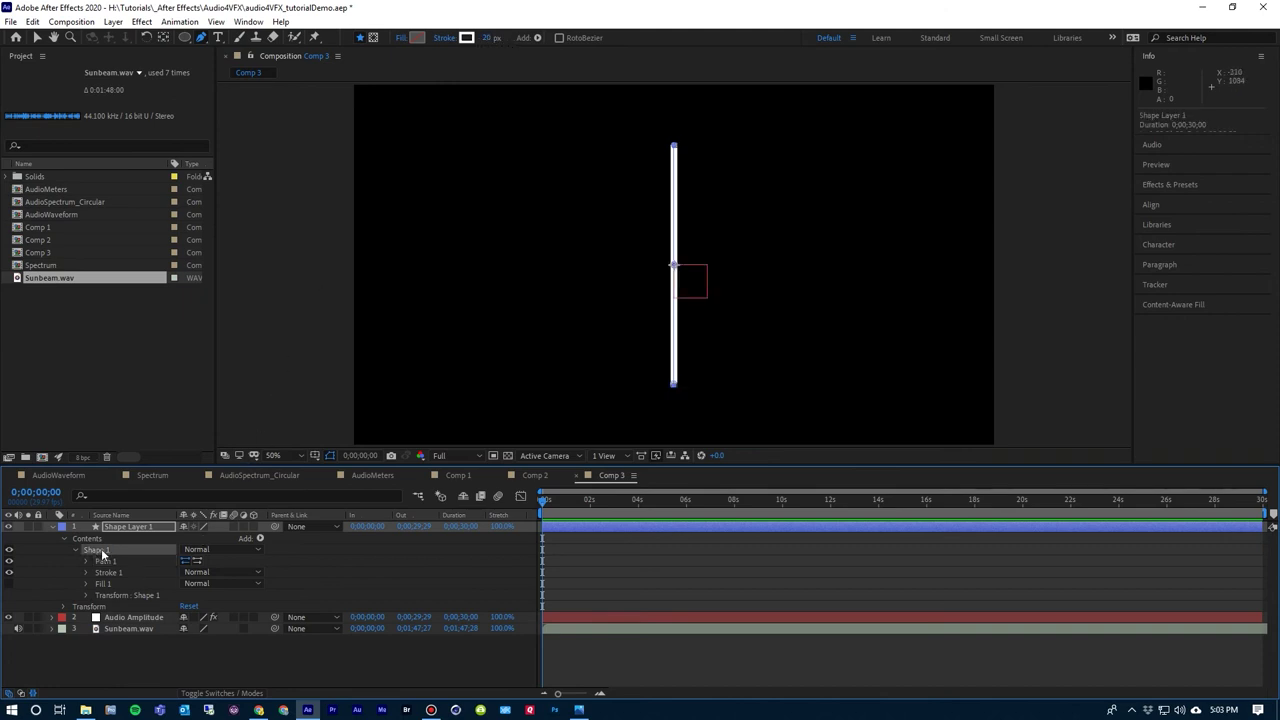
pyautogui.click(260, 538)
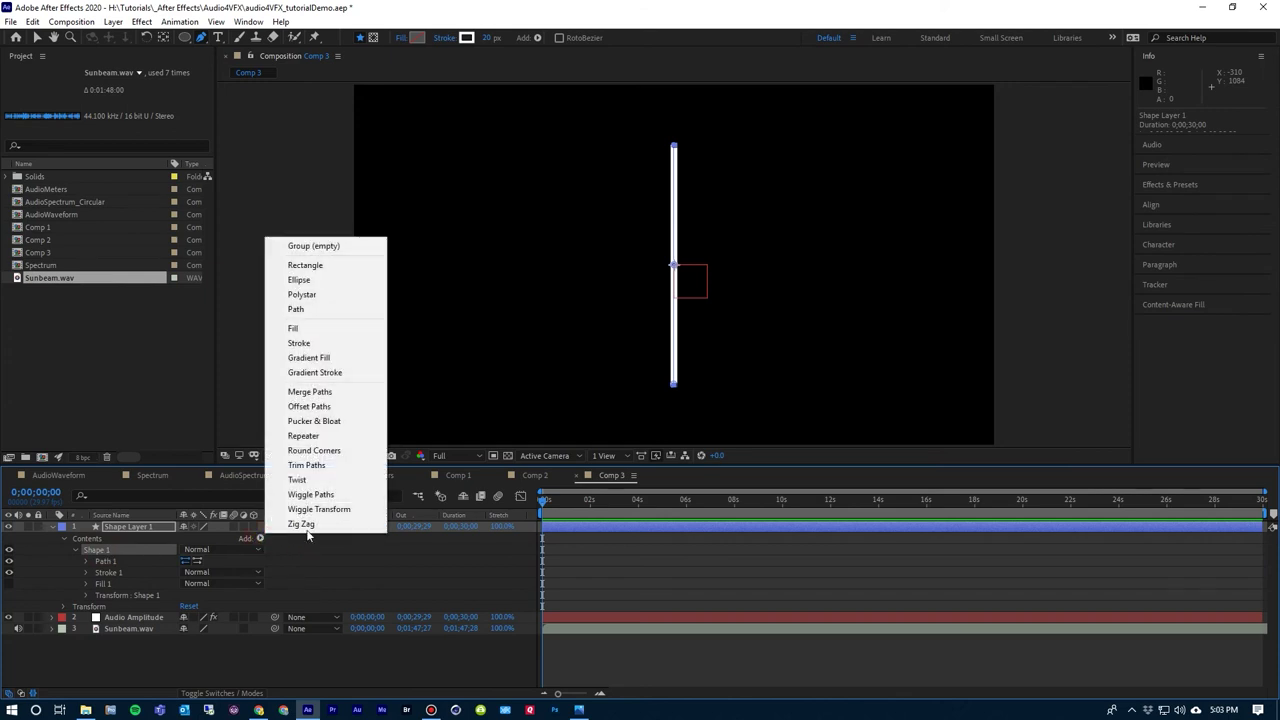
pyautogui.click(307, 465)
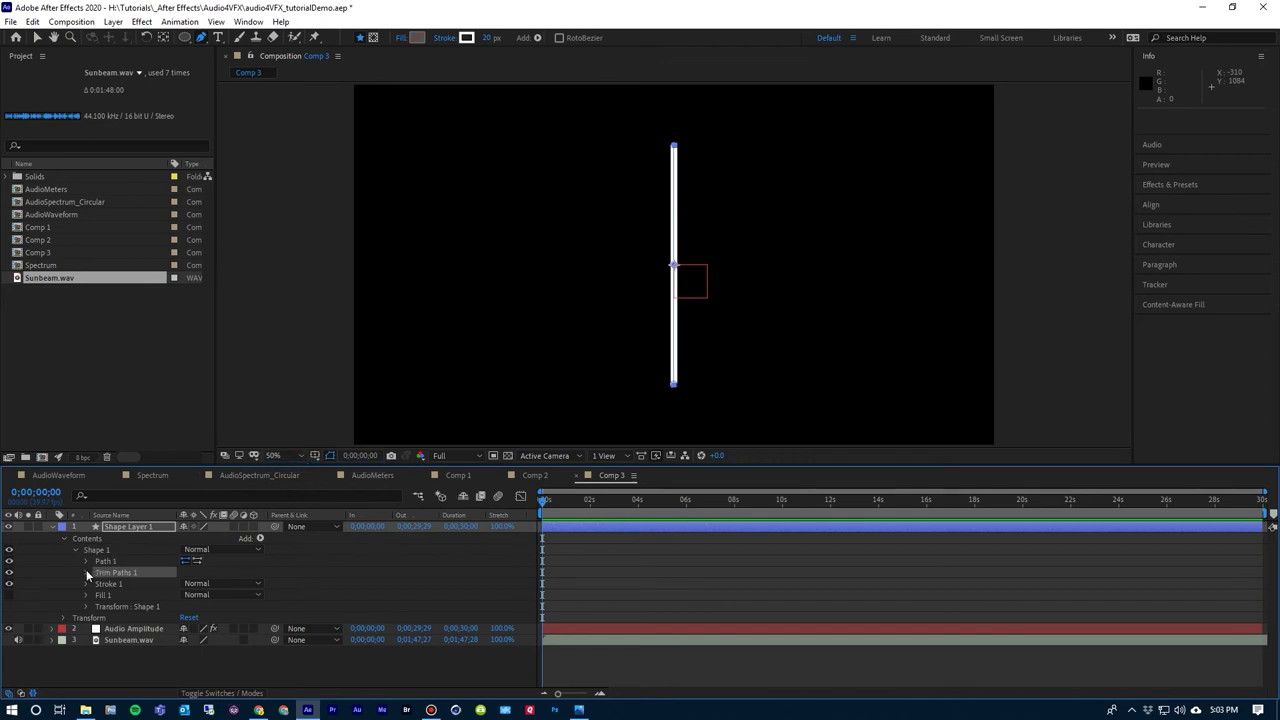
pyautogui.click(86, 572)
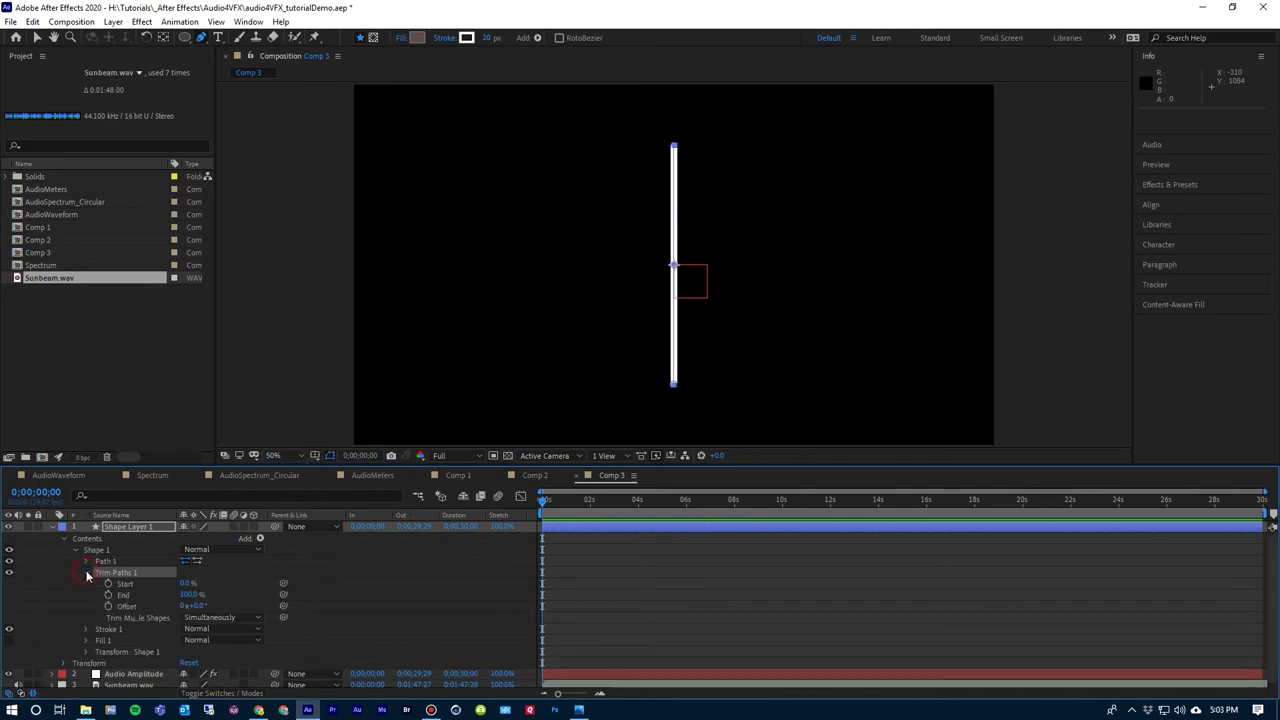
# Try out the Trim Paths Start and End values on the line, returning them to 0% and 100%
pyautogui.moveTo(186, 583)
pyautogui.mouseDown()
pyautogui.moveTo(218, 582)
pyautogui.moveTo(172, 594)
pyautogui.moveTo(248, 594)
pyautogui.mouseUp()
pyautogui.click(208, 593)
pyautogui.click(187, 594)
pyautogui.press('Return')
pyautogui.click(188, 594)
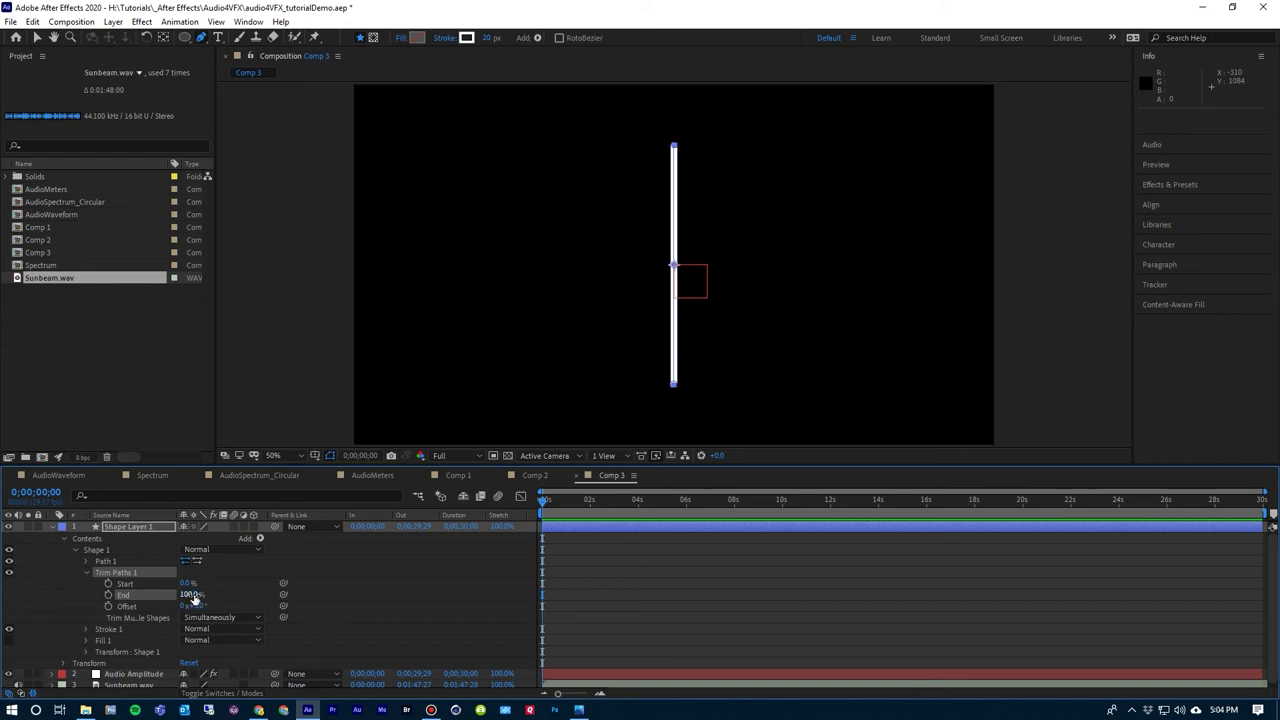
# Link the Trim Paths End to Audio Amplitude's Left Channel slider with an expression, and preview the line from 0;00;00;21
pyautogui.keyDown('alt'); pyautogui.click(108, 596); pyautogui.keyUp('alt')
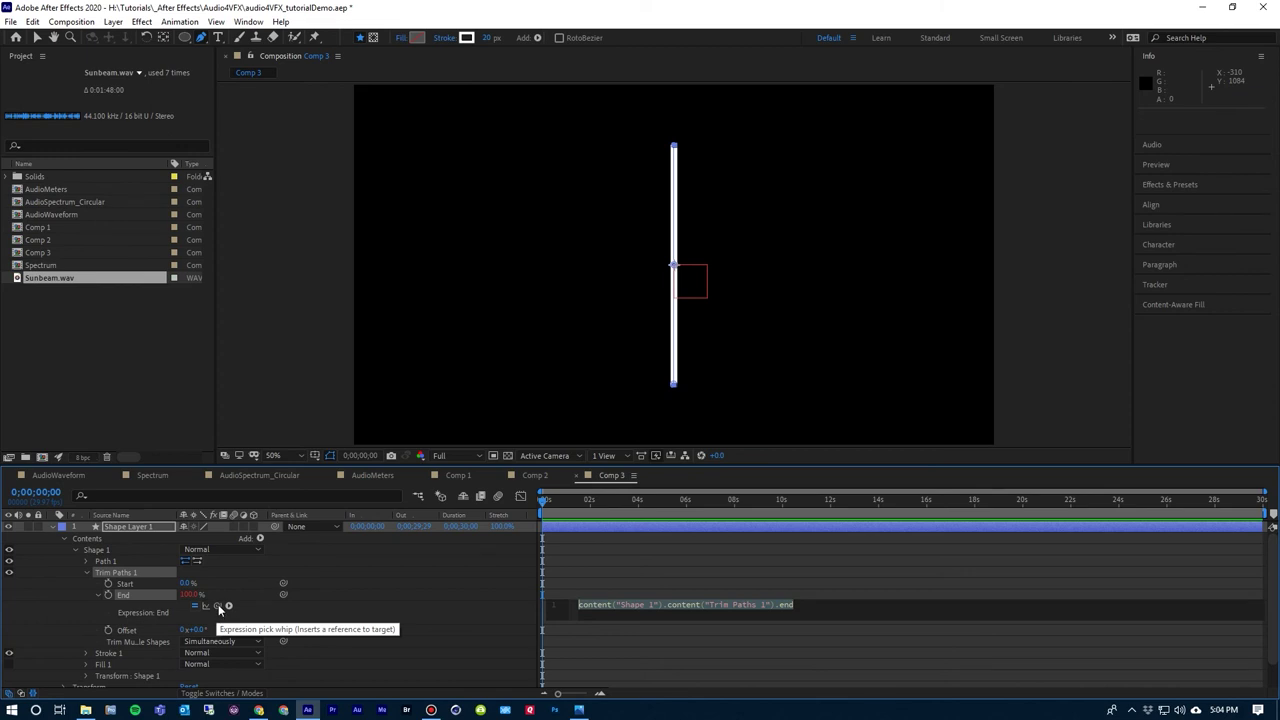
pyautogui.scroll(-1, 219, 605)
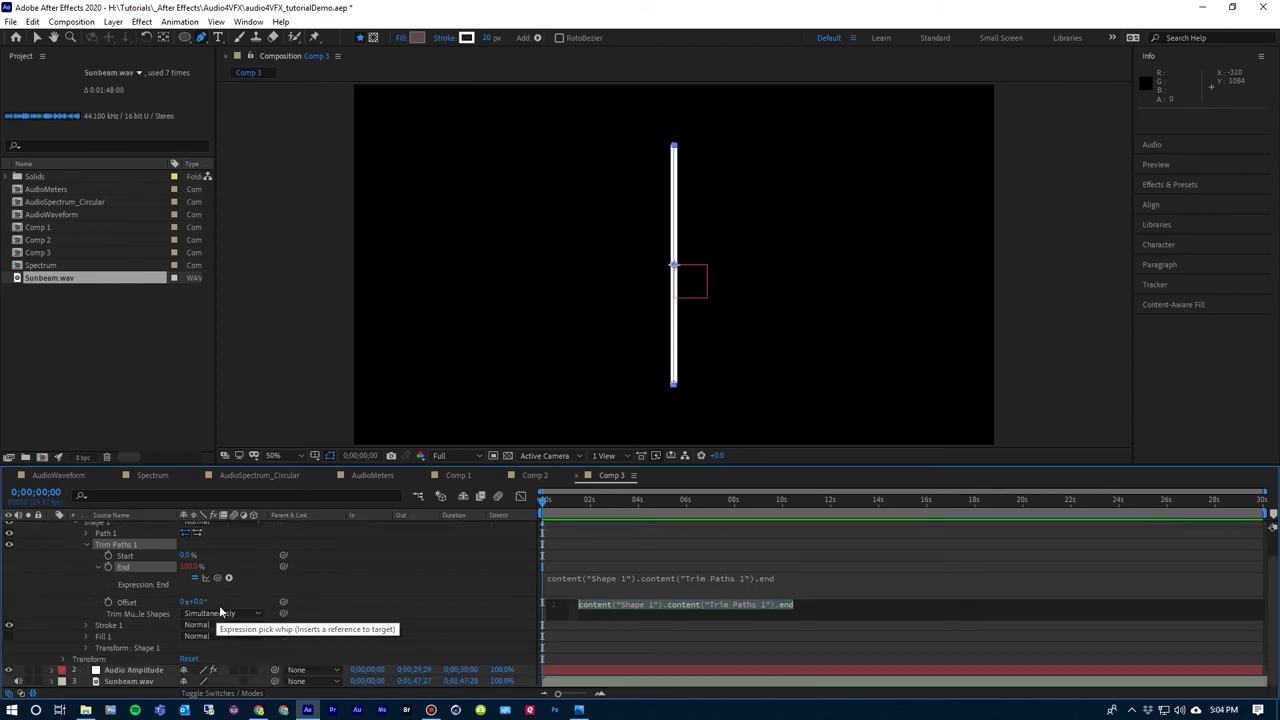
pyautogui.click(58, 678)
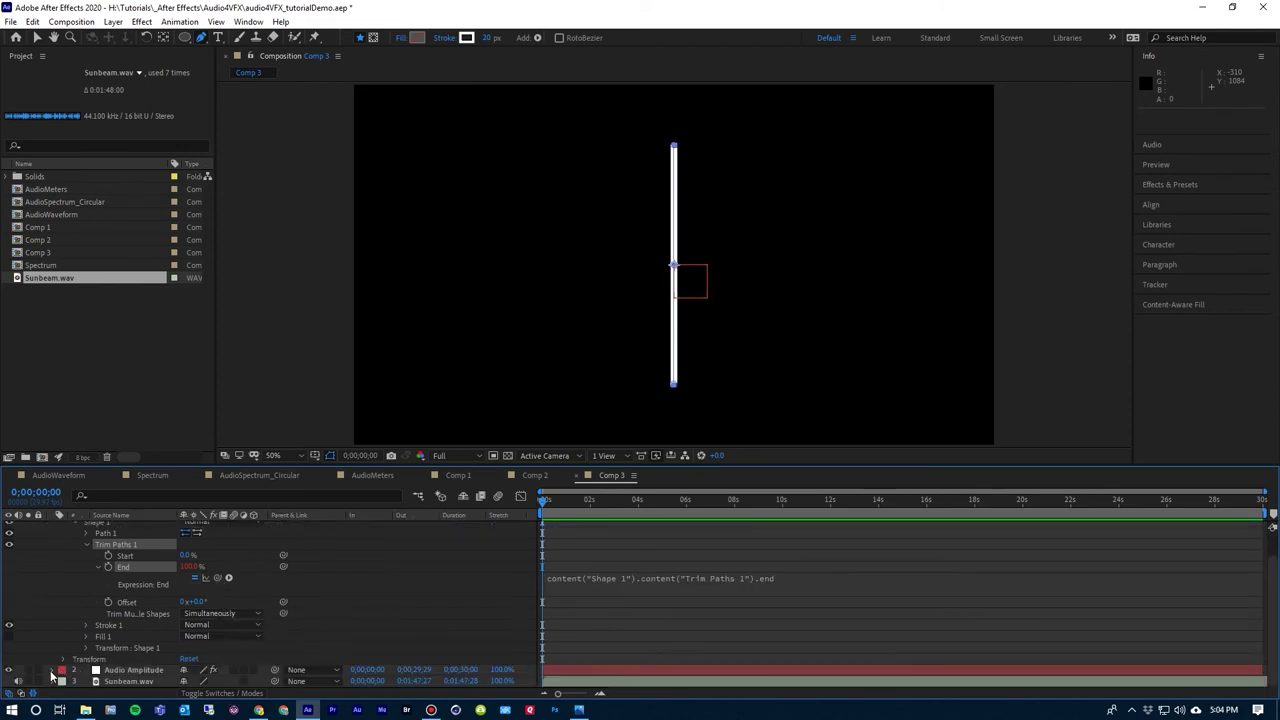
pyautogui.click(52, 670)
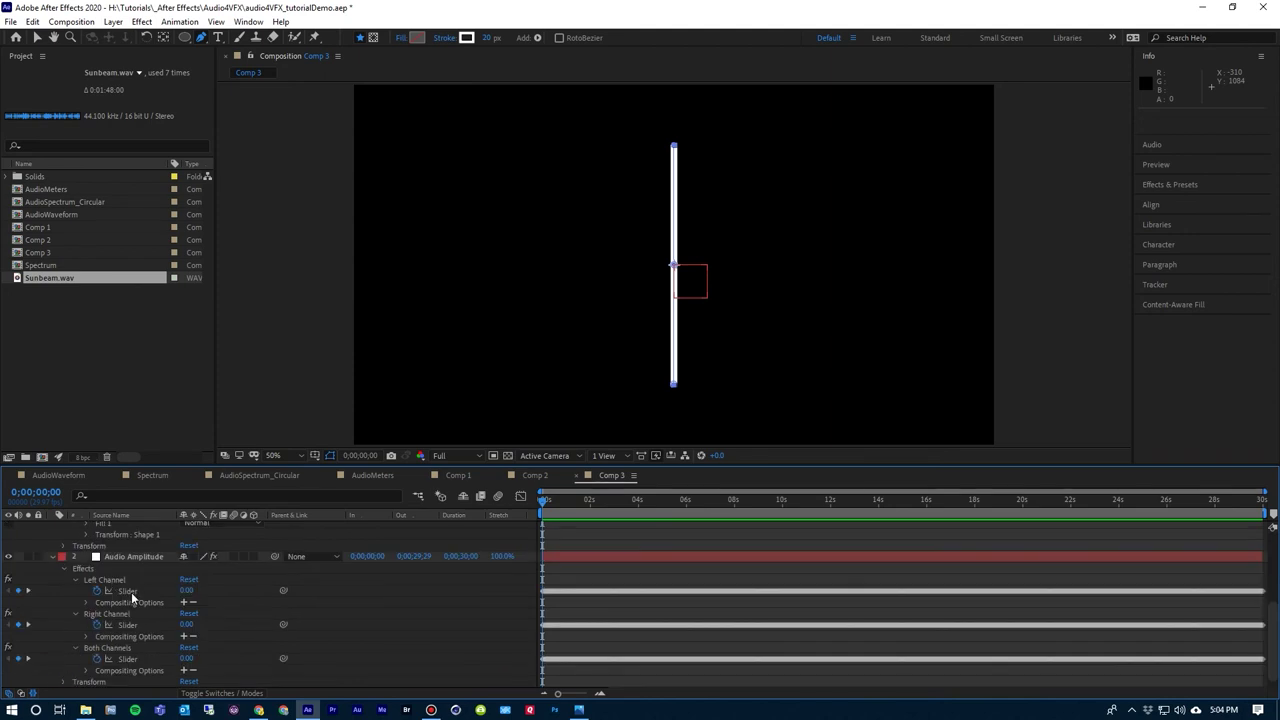
pyautogui.scroll(2, 299, 581)
pyautogui.scroll(2, 299, 588)
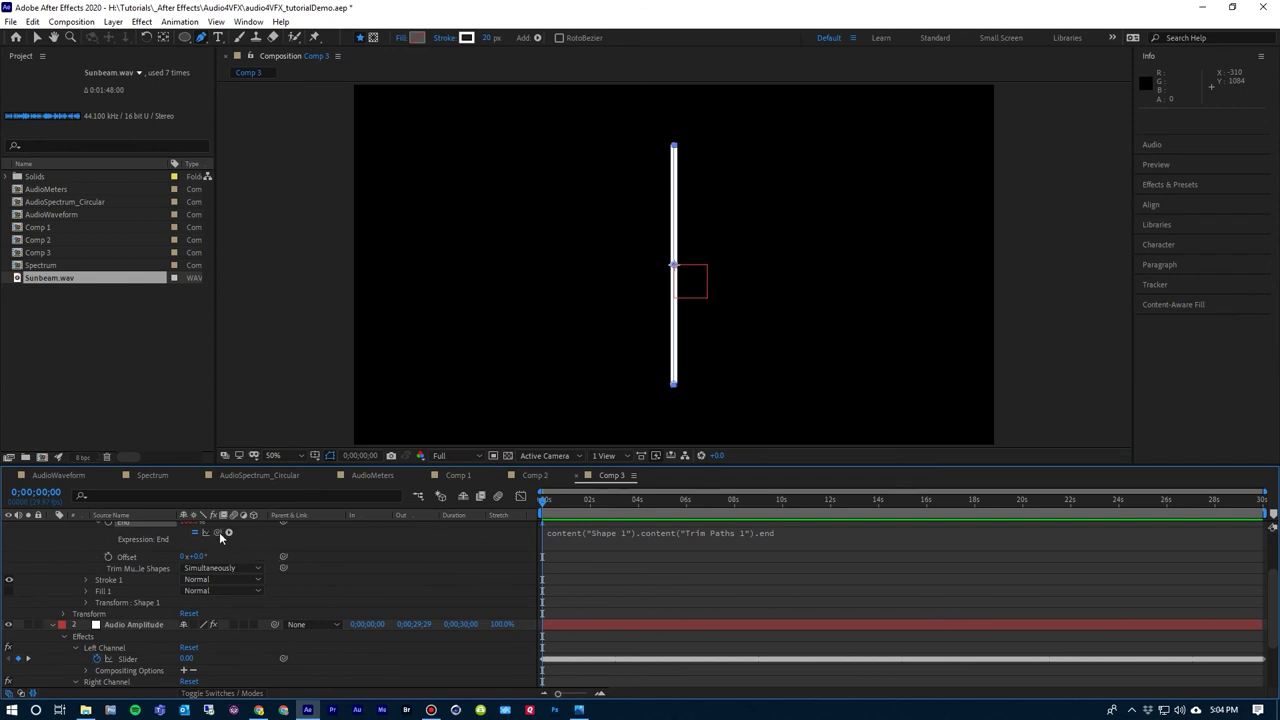
pyautogui.moveTo(218, 533); pyautogui.dragTo(131, 666)
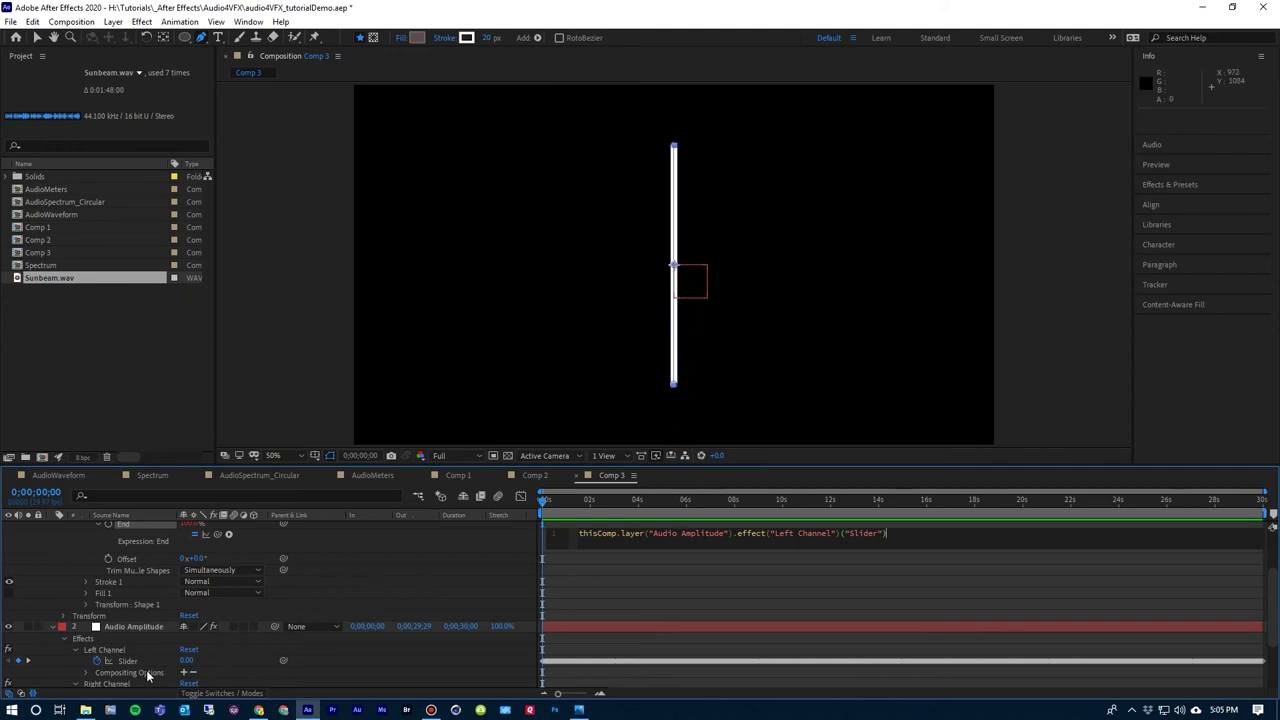
pyautogui.click(558, 498)
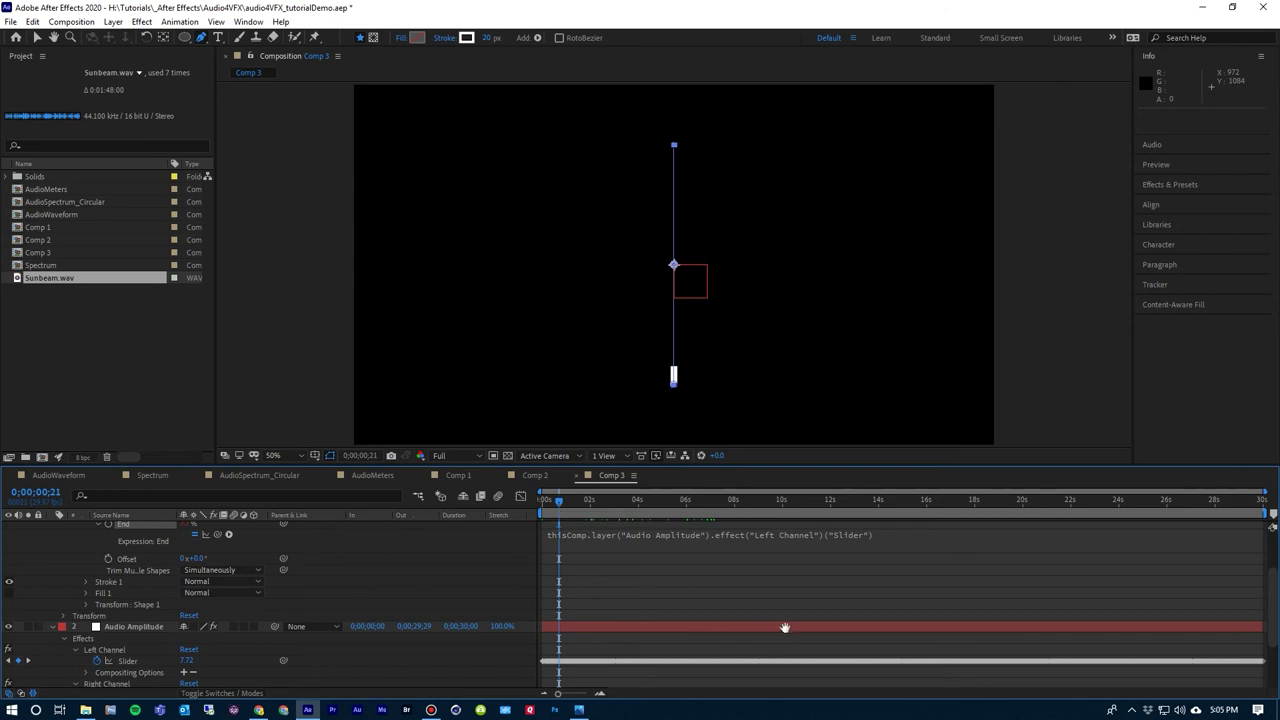
pyautogui.press('space')
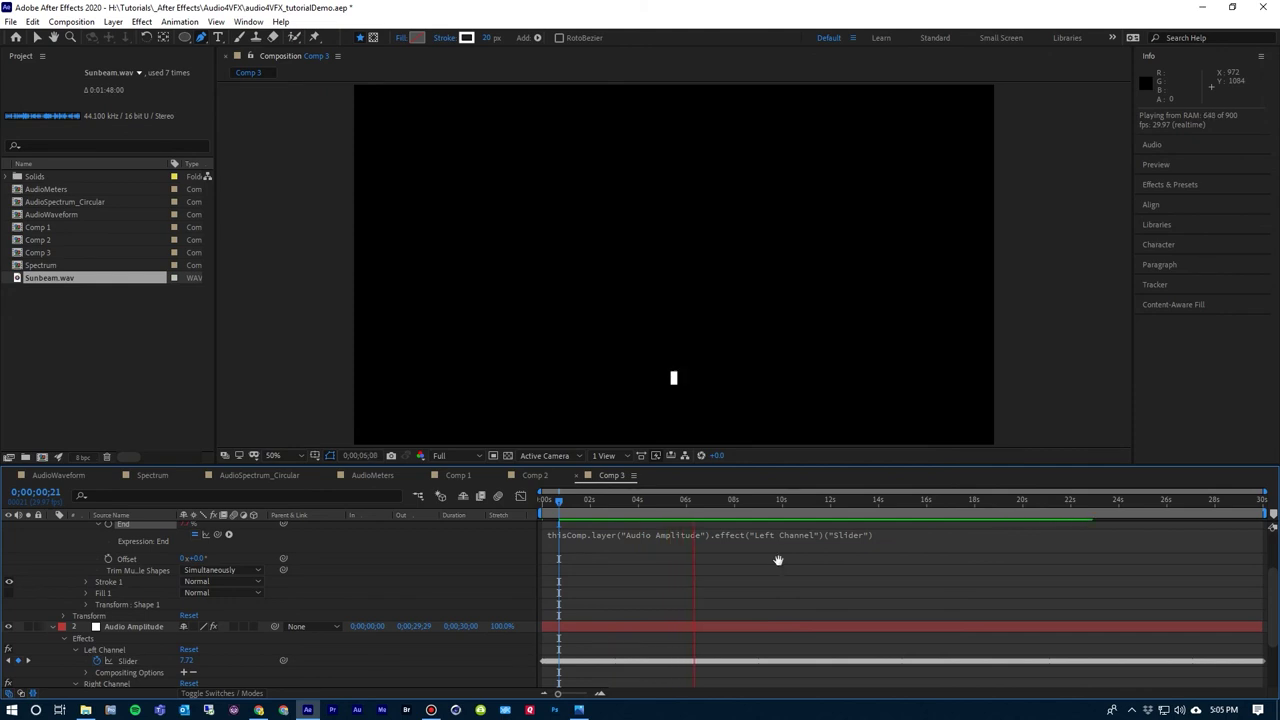
# Multiply the line's Trim Paths End expression by 1.7 and preview the stronger movement from 0;00;06;15
pyautogui.press('space')
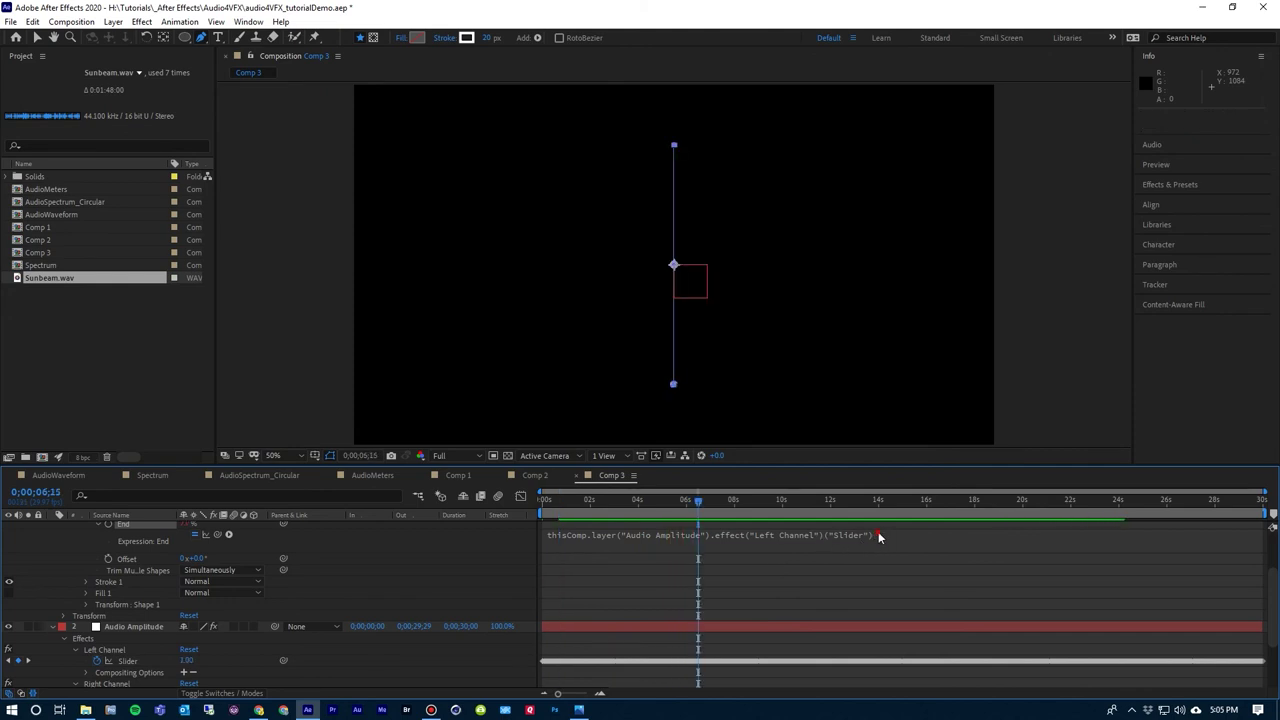
pyautogui.click(878, 534)
pyautogui.click(899, 533)
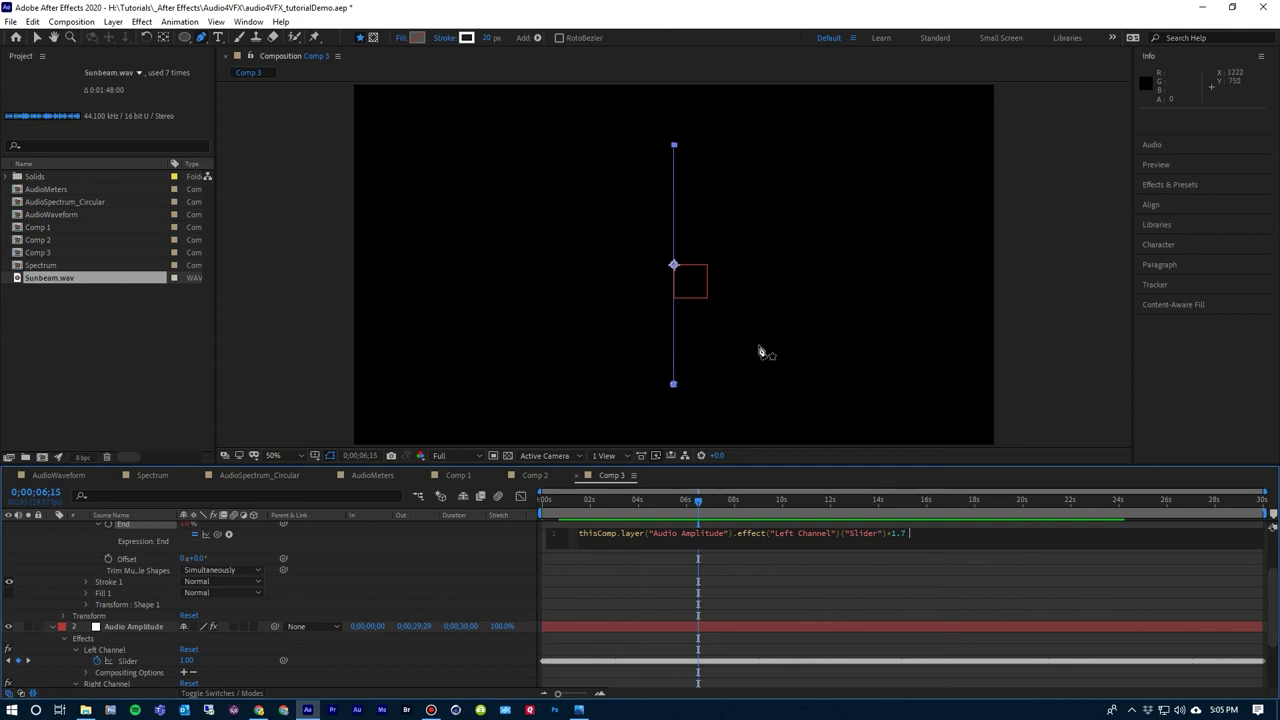
pyautogui.press('KP_Enter')
pyautogui.press('space')
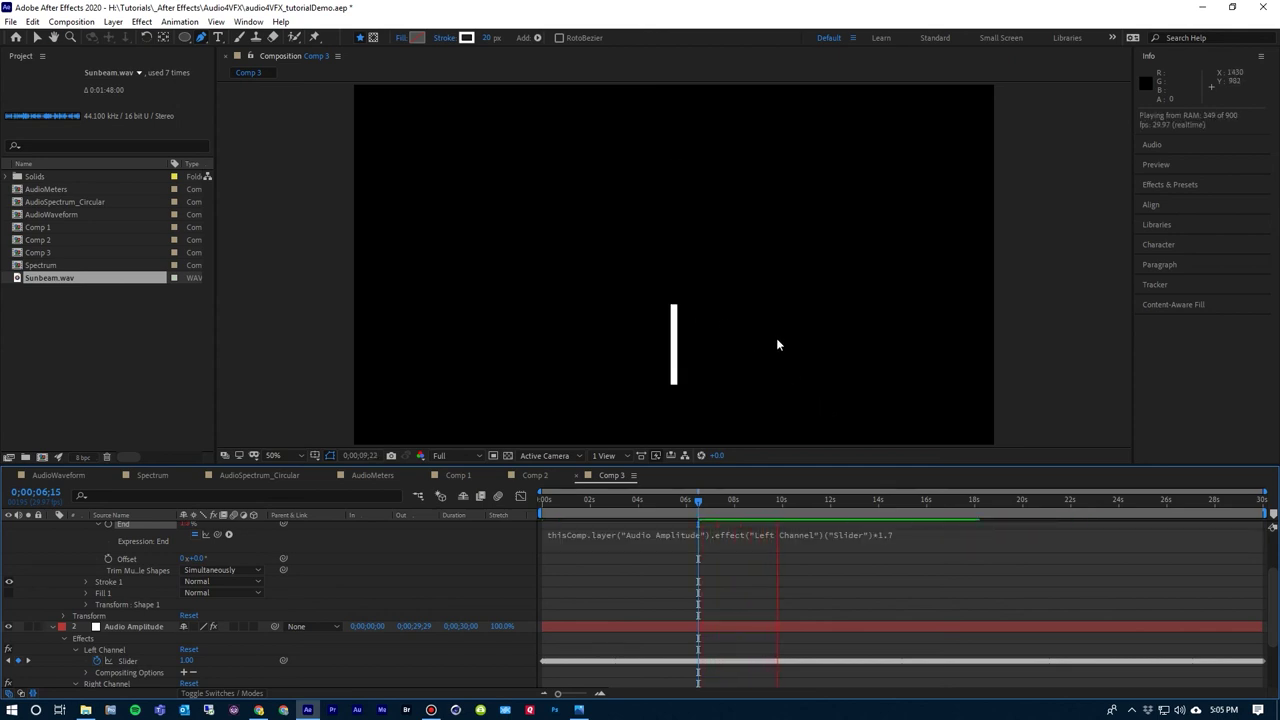
pyautogui.press('space')
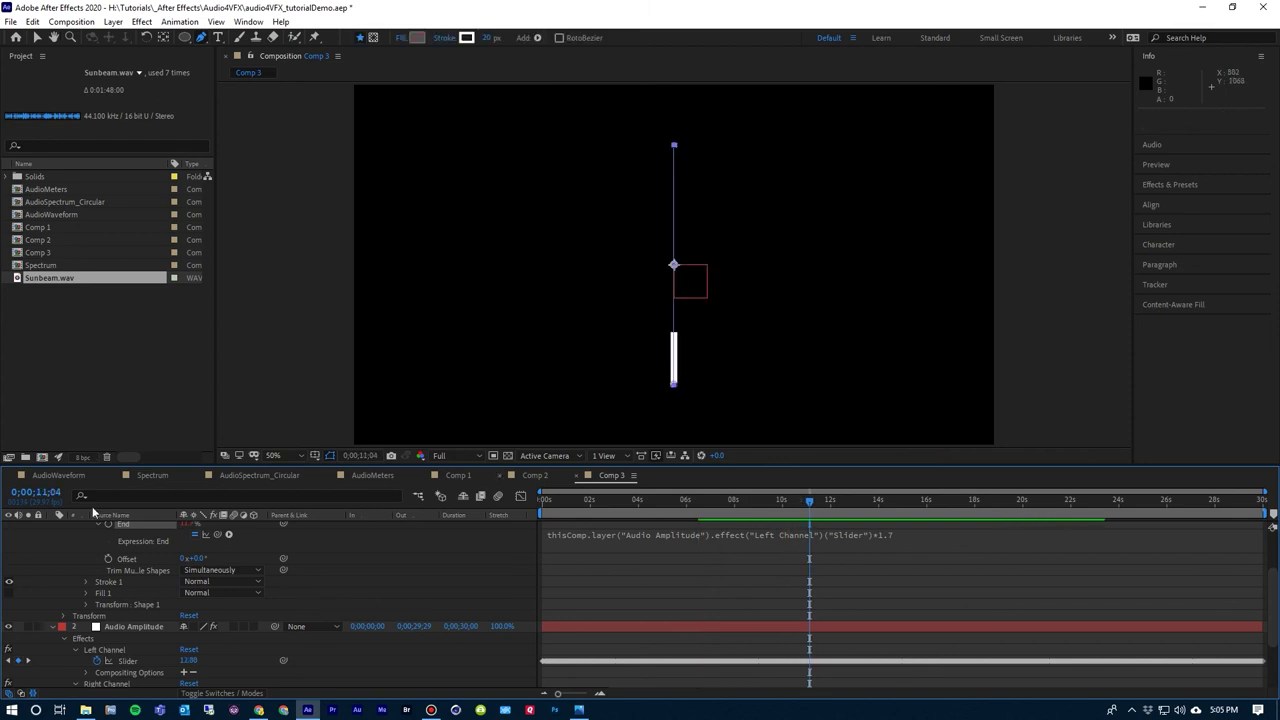
# Collapse the layer properties and rename the line's shape layer "left meter"
pyautogui.click(57, 540)
pyautogui.click(54, 540)
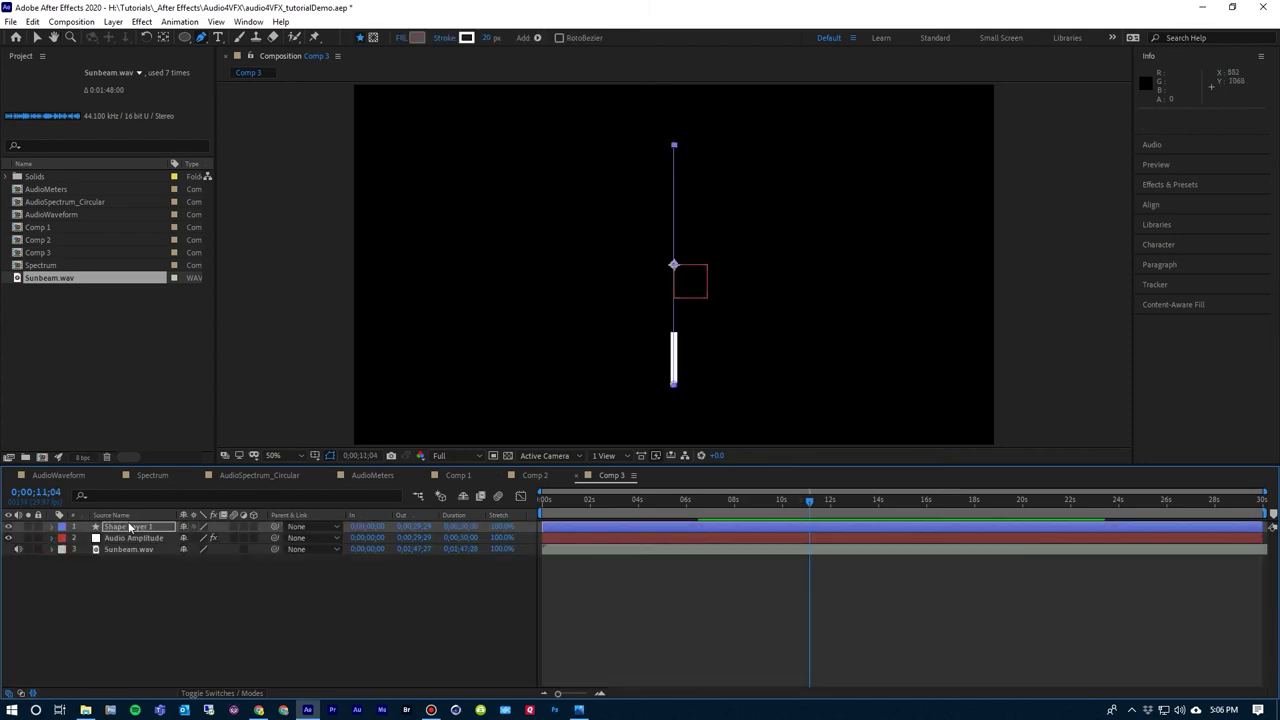
pyautogui.press('Return')
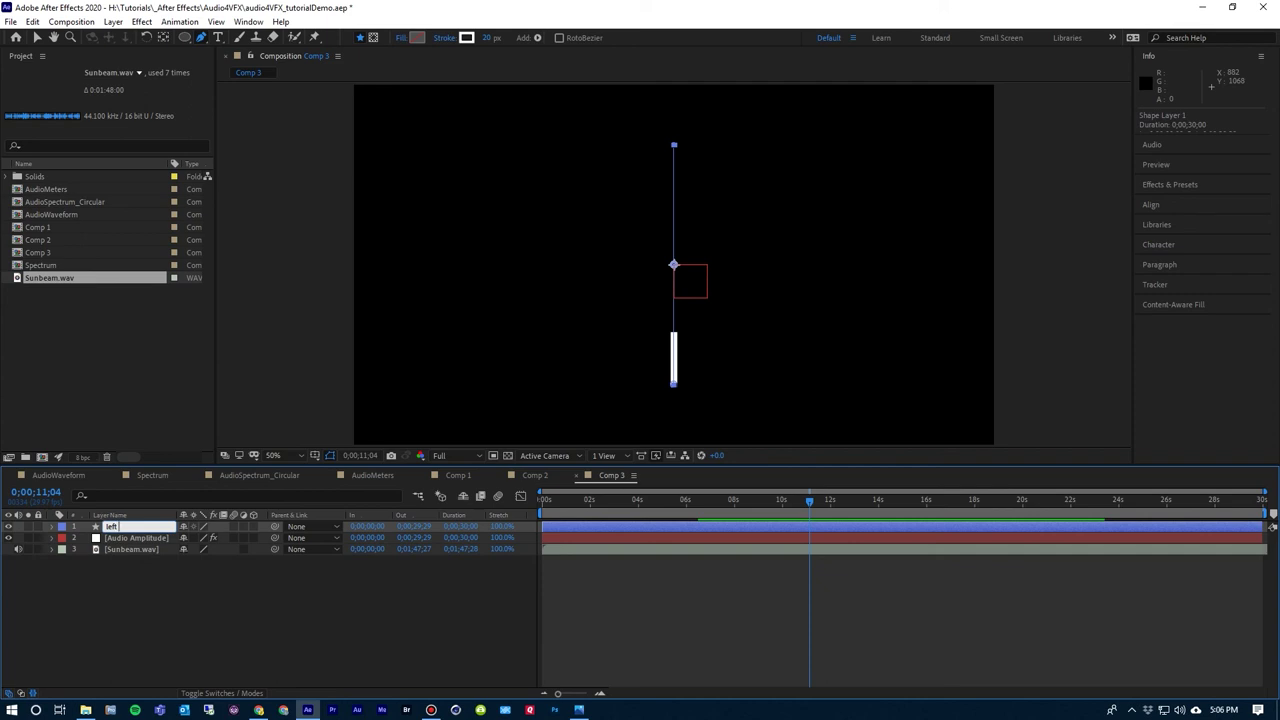
pyautogui.write('left meter')
pyautogui.press('Return')
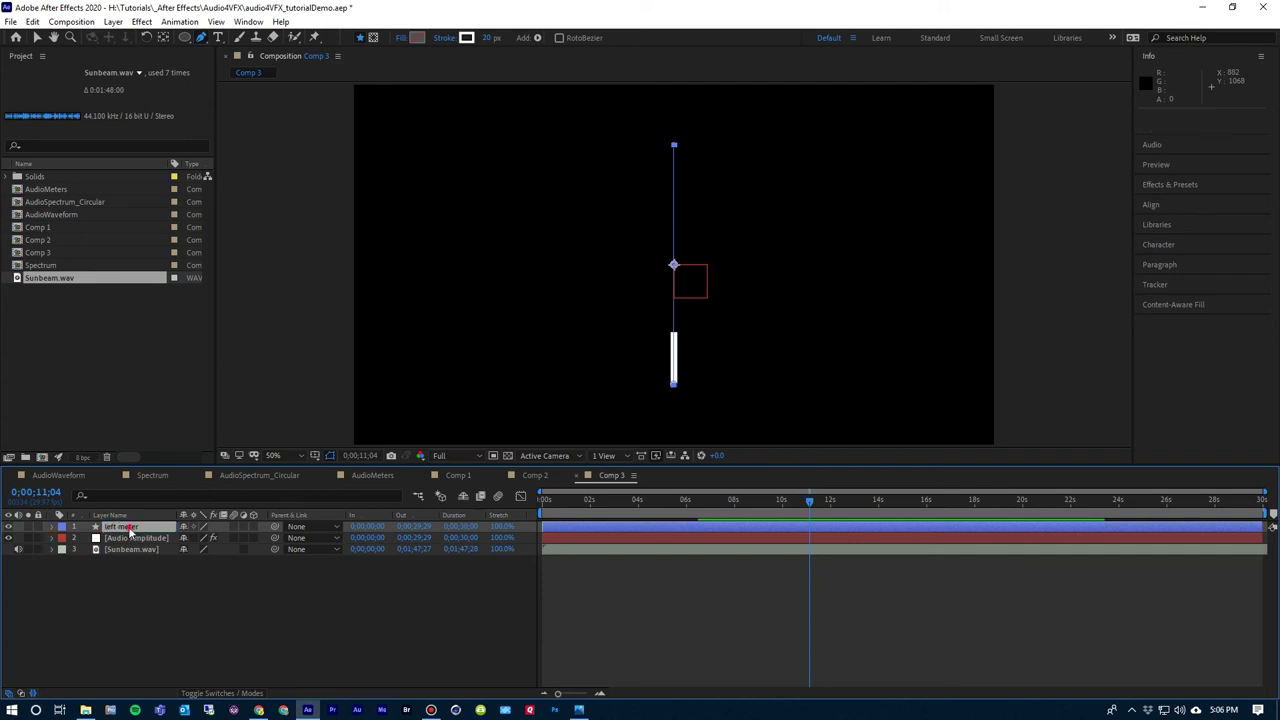
# Duplicate the left meter layer and name the copy "Right Meter"
pyautogui.click(128, 531)
pyautogui.hotkey('ctrl', 'd')
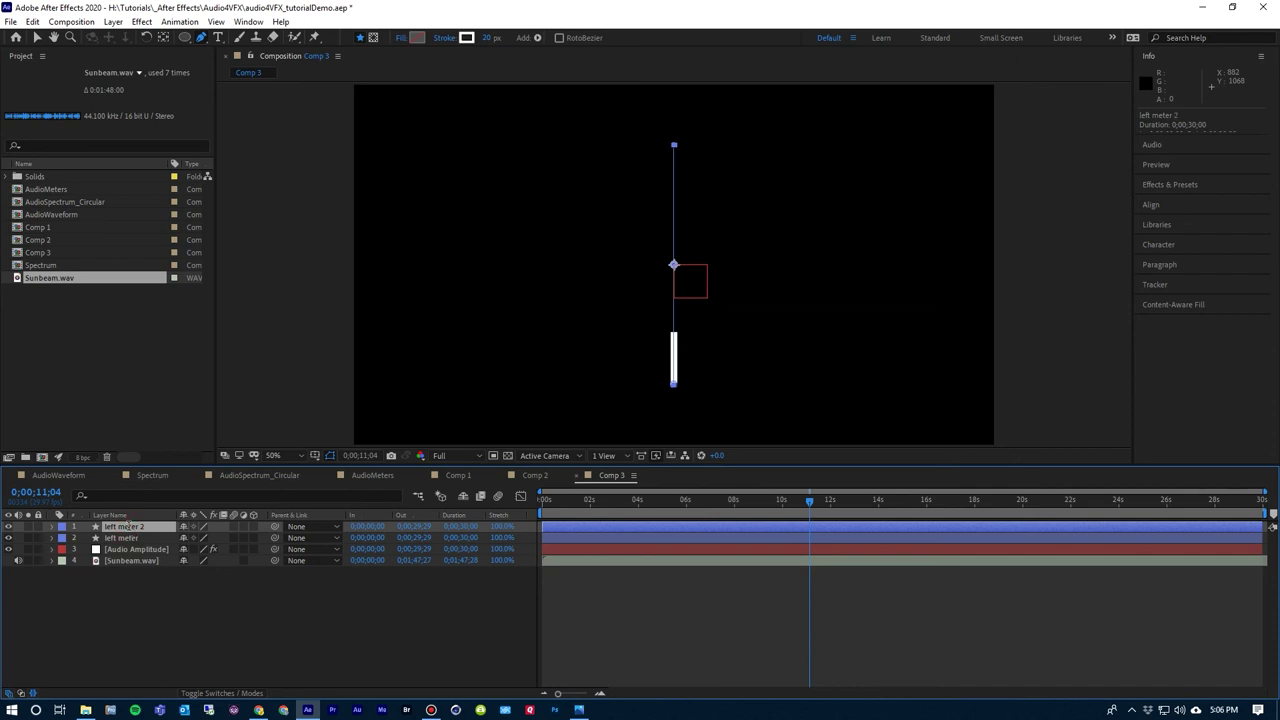
pyautogui.press('Return')
pyautogui.write('Right Meter')
pyautogui.press('Return')
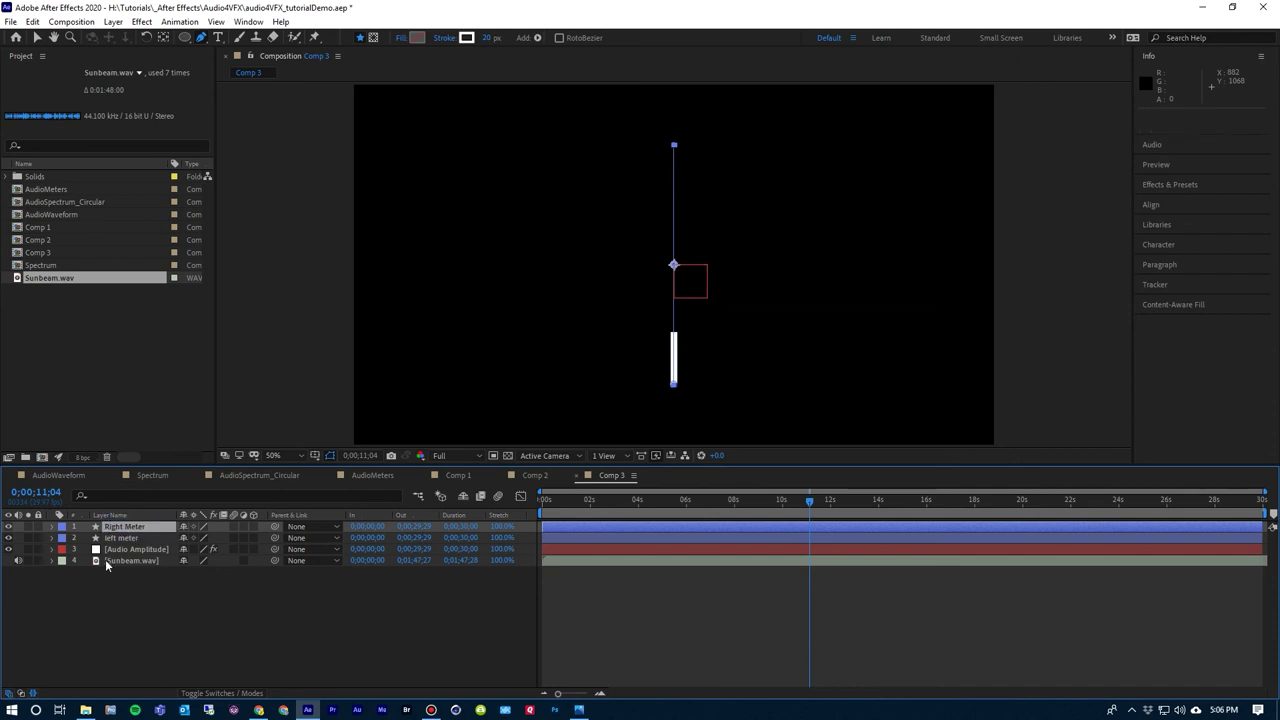
# Expand the Trim Paths 1 settings of the Right Meter layer and the channel sliders of the Audio Amplitude layer
pyautogui.click(52, 527)
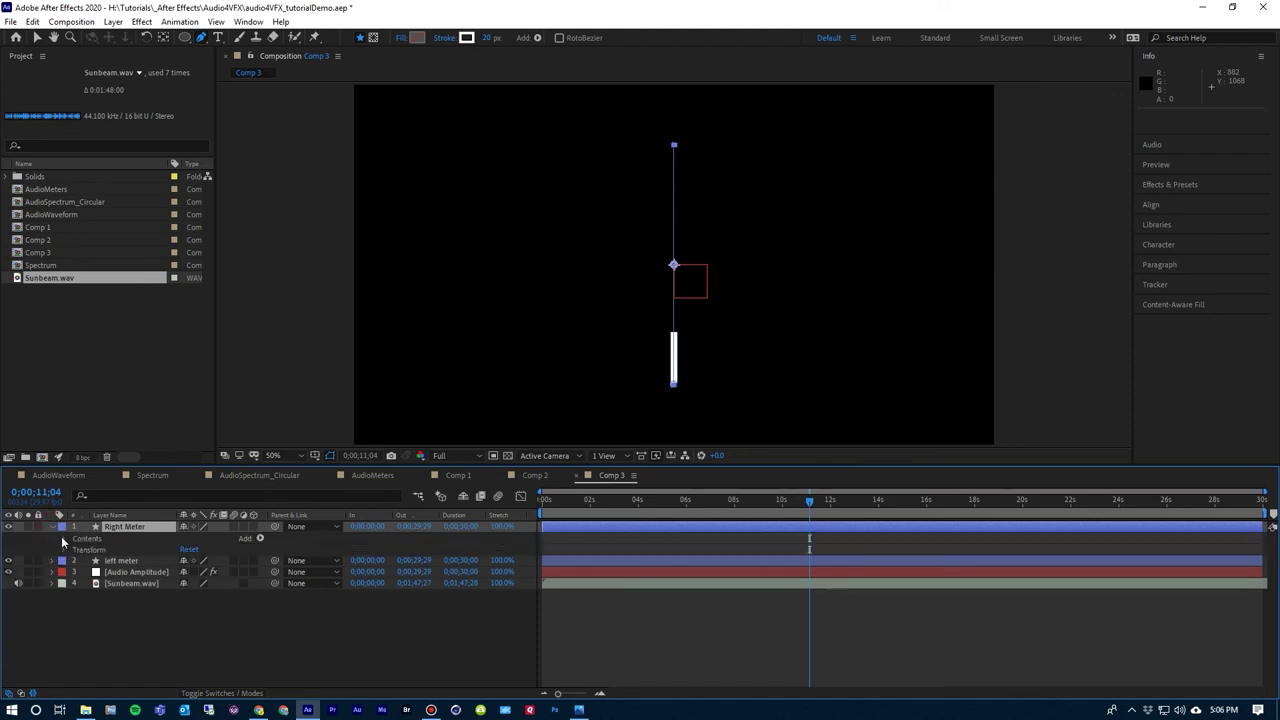
pyautogui.click(62, 539)
pyautogui.click(74, 551)
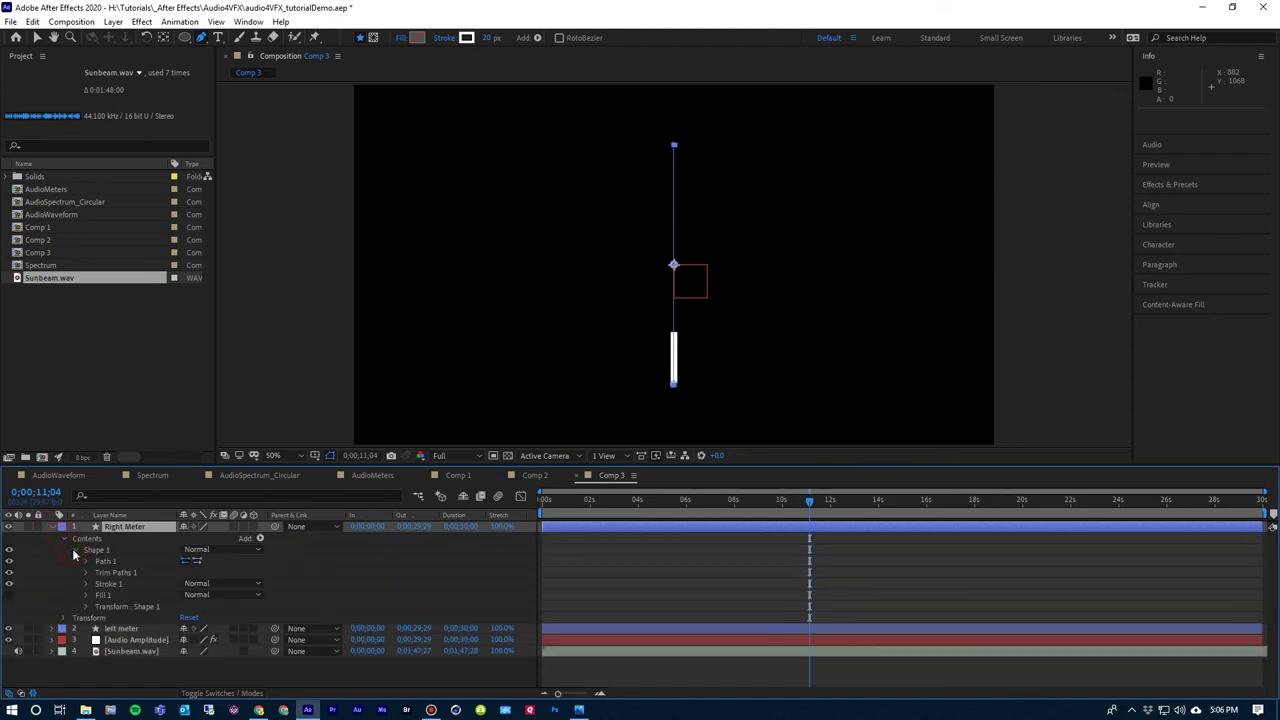
pyautogui.click(86, 572)
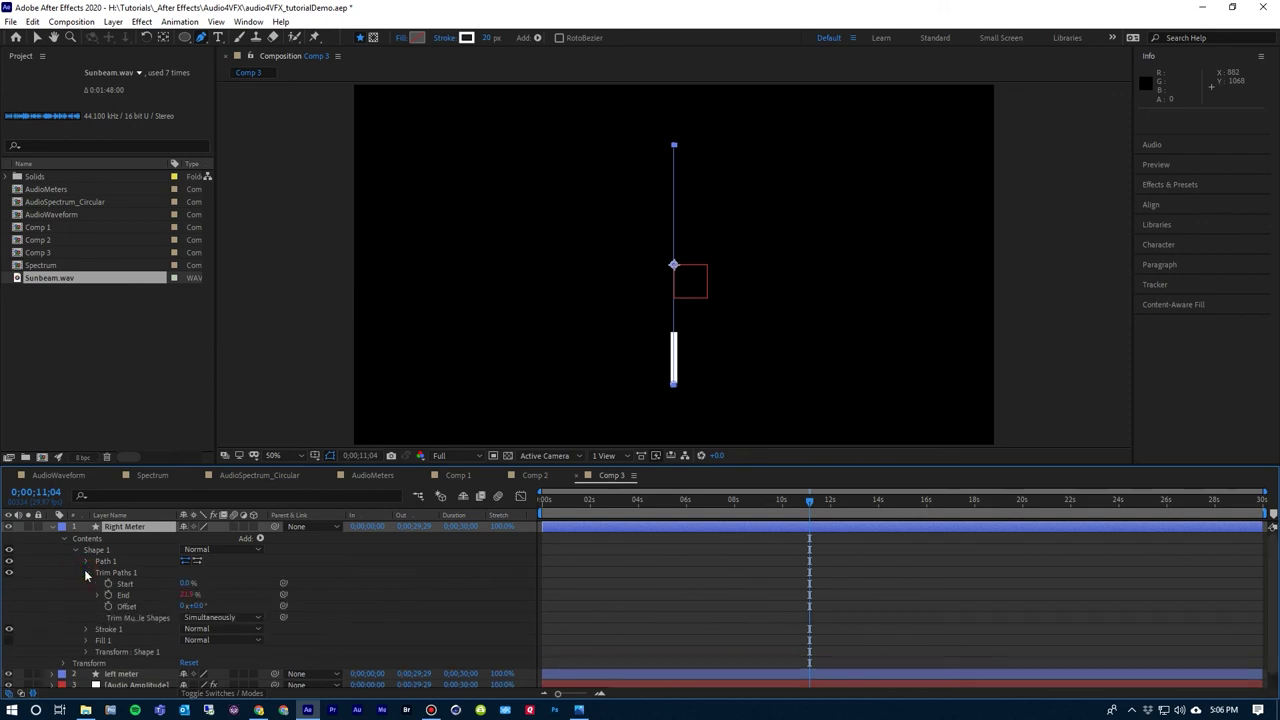
pyautogui.scroll(-1, 146, 607)
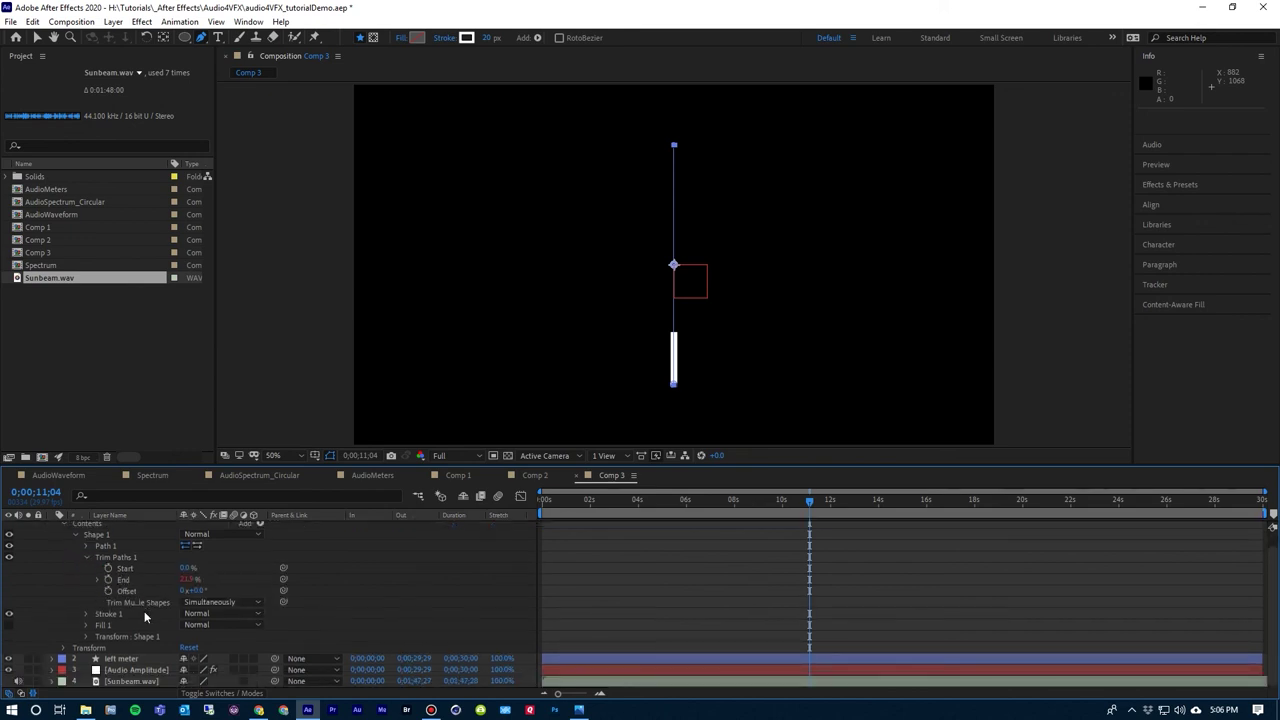
pyautogui.click(52, 670)
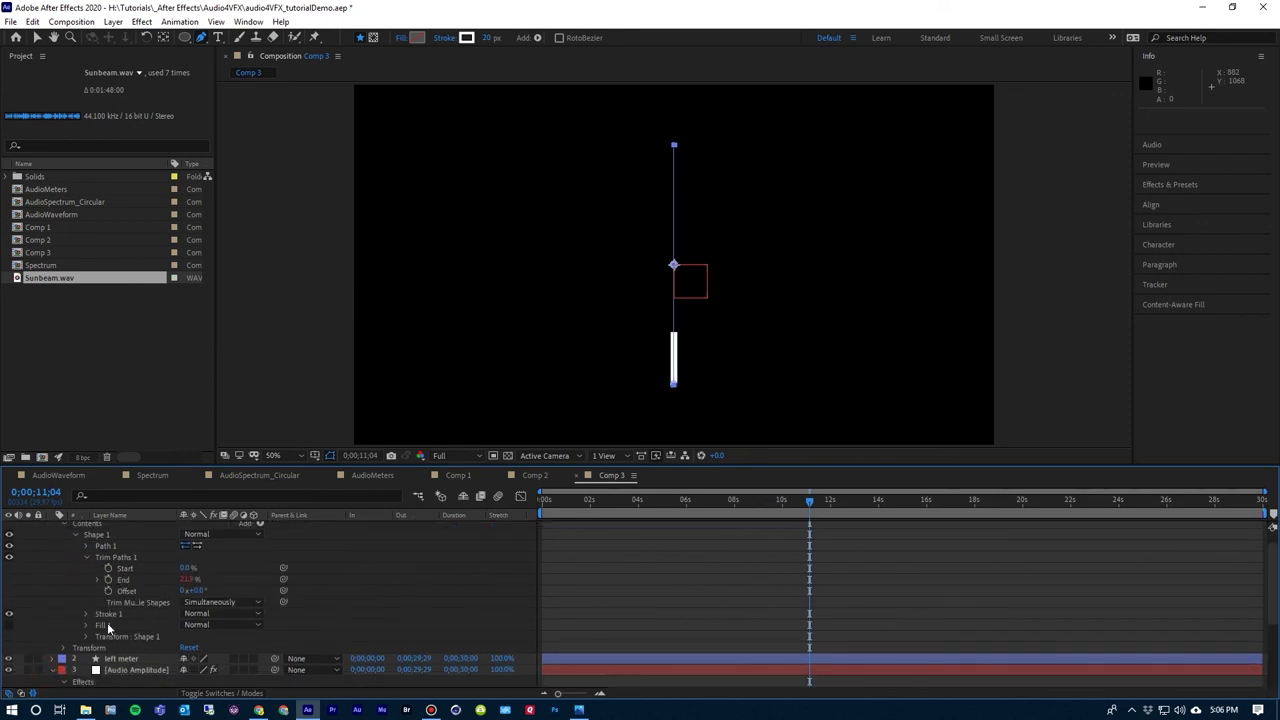
pyautogui.scroll(-5, 108, 627)
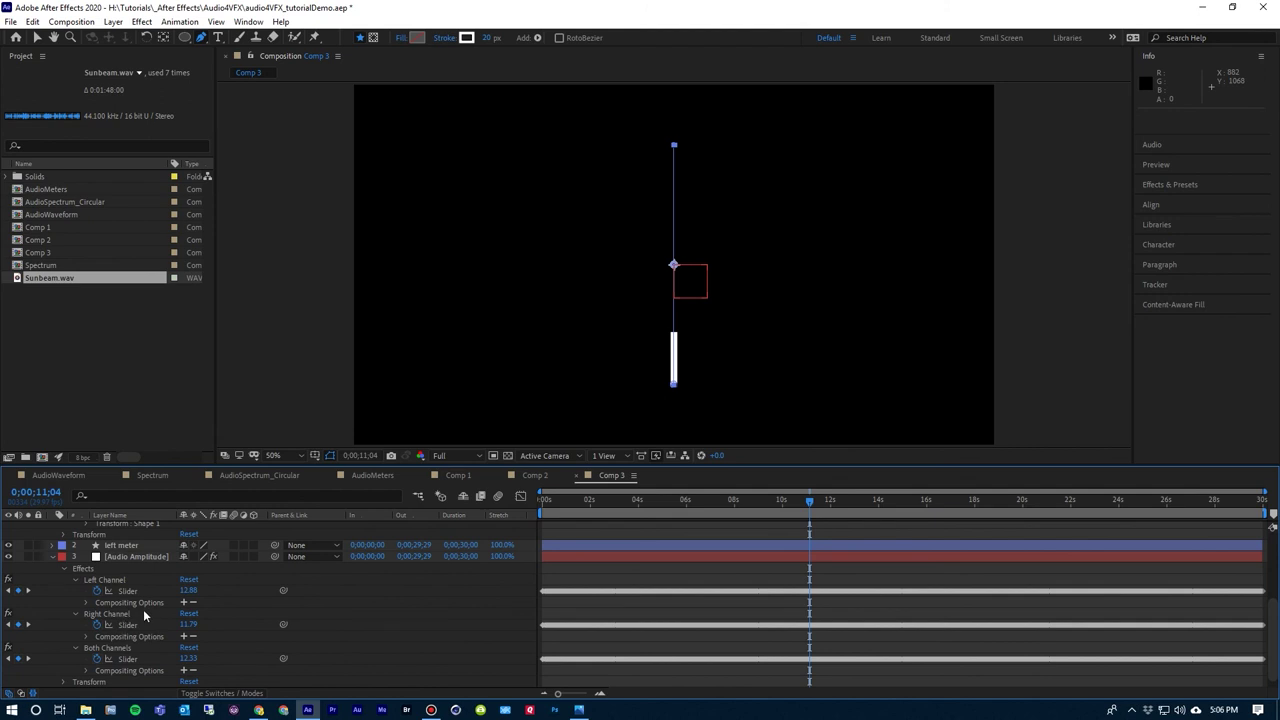
pyautogui.scroll(5, 143, 609)
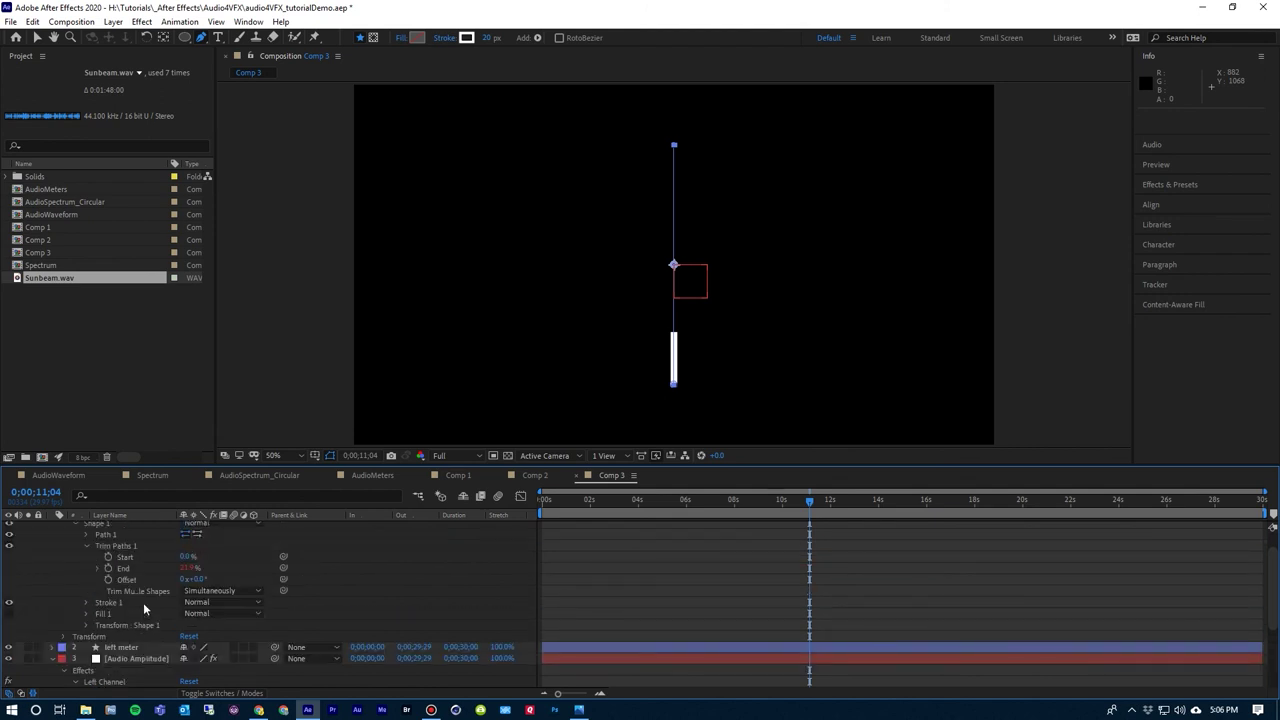
# Relink Right Meter's Trim Paths End expression to Audio Amplitude's Right Channel slider, multiplied by 1.7
pyautogui.click(122, 568)
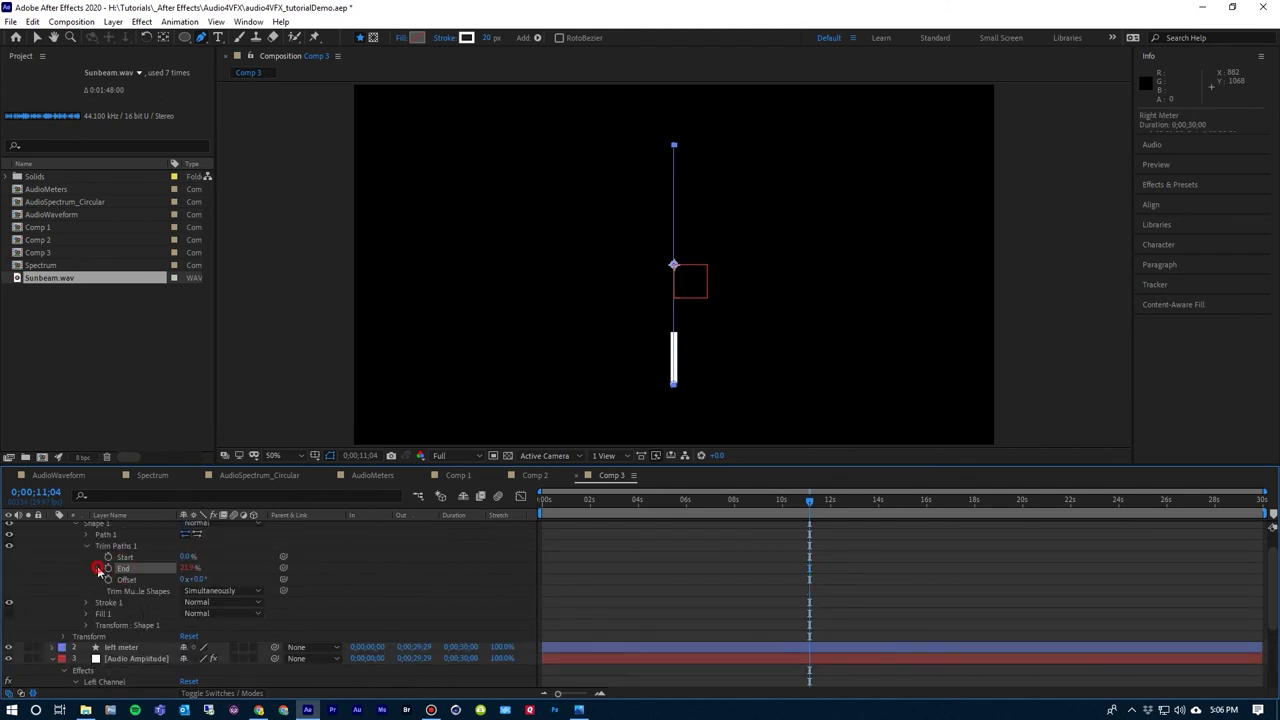
pyautogui.keyDown('alt'); pyautogui.click(100, 568); pyautogui.keyUp('alt')
pyautogui.click(143, 587)
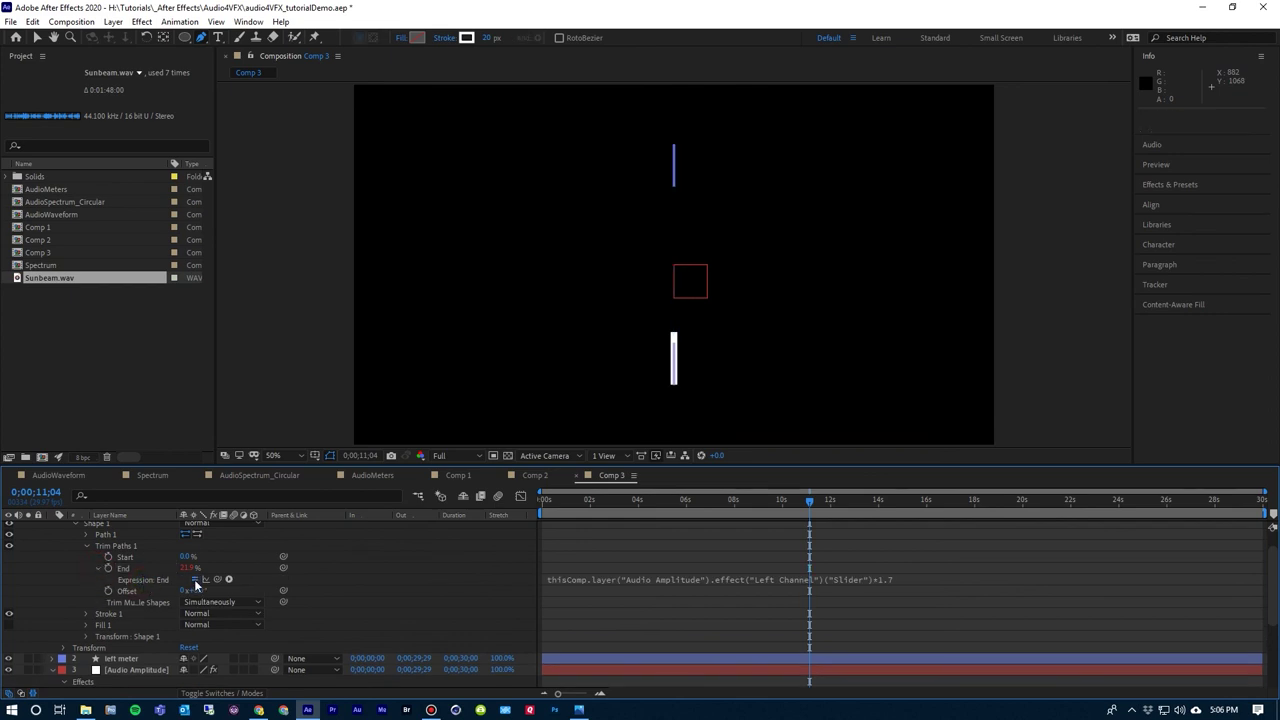
pyautogui.moveTo(218, 584); pyautogui.dragTo(137, 650)
pyautogui.click(716, 553)
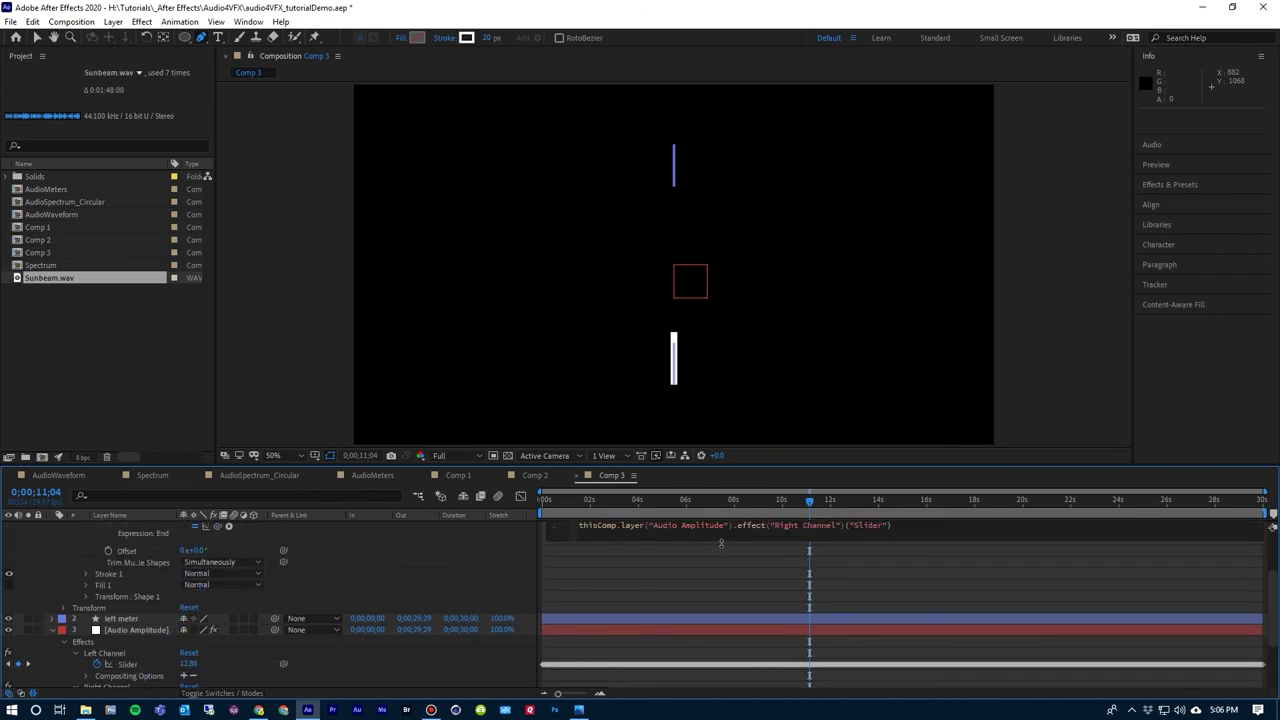
pyautogui.click(874, 535)
pyautogui.write('7')
pyautogui.press('KP_Enter')
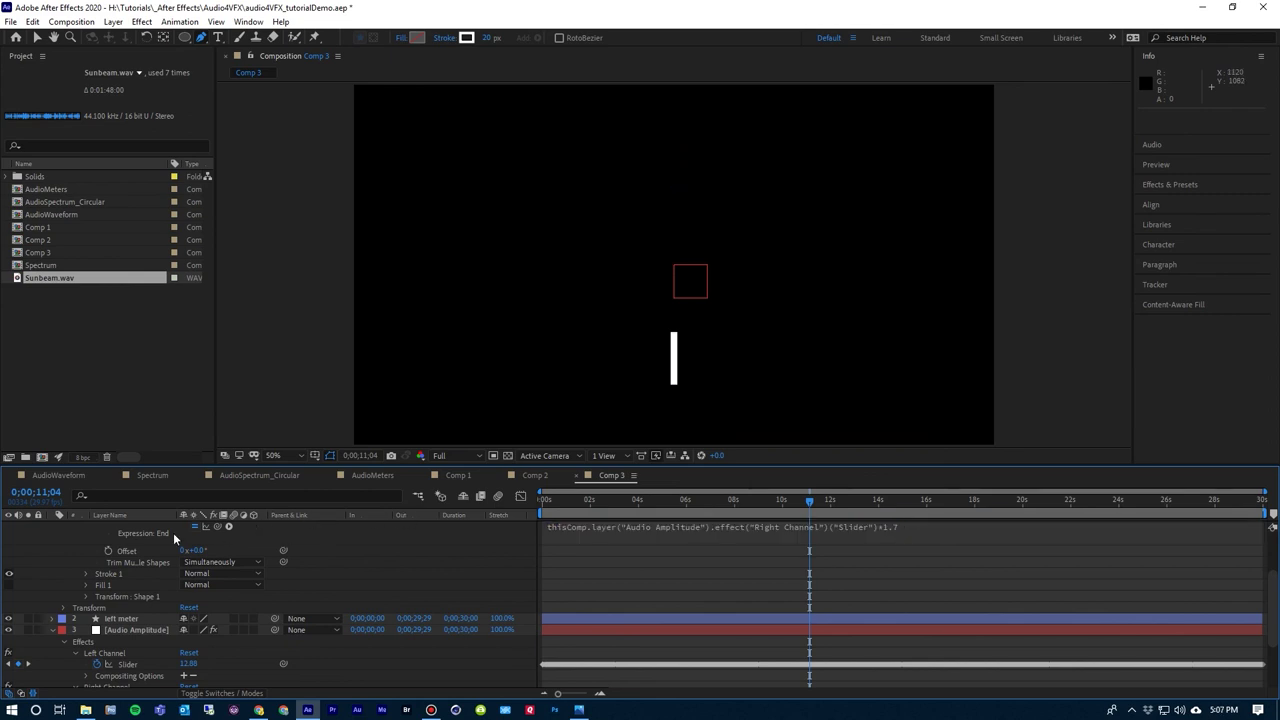
# Separate the two meters by nudging left meter 20 px left and Right Meter 20 px right
pyautogui.scroll(3, 88, 543)
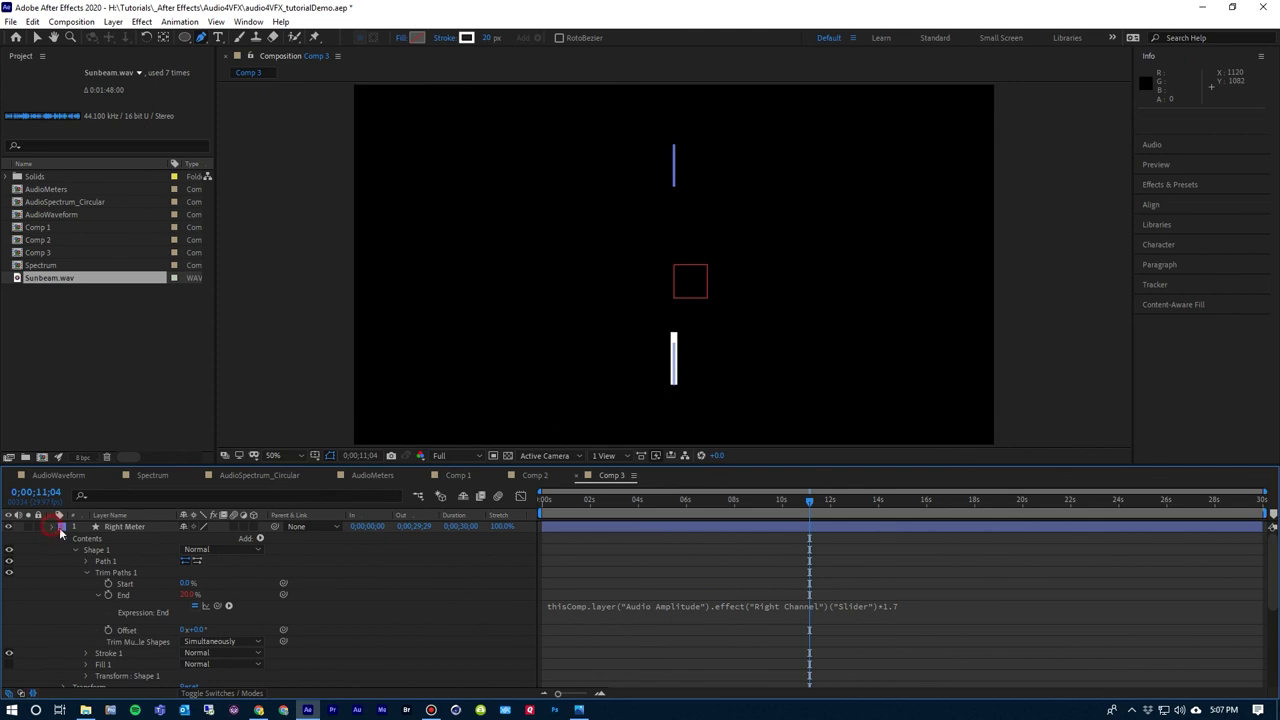
pyautogui.click(54, 524)
pyautogui.click(122, 538)
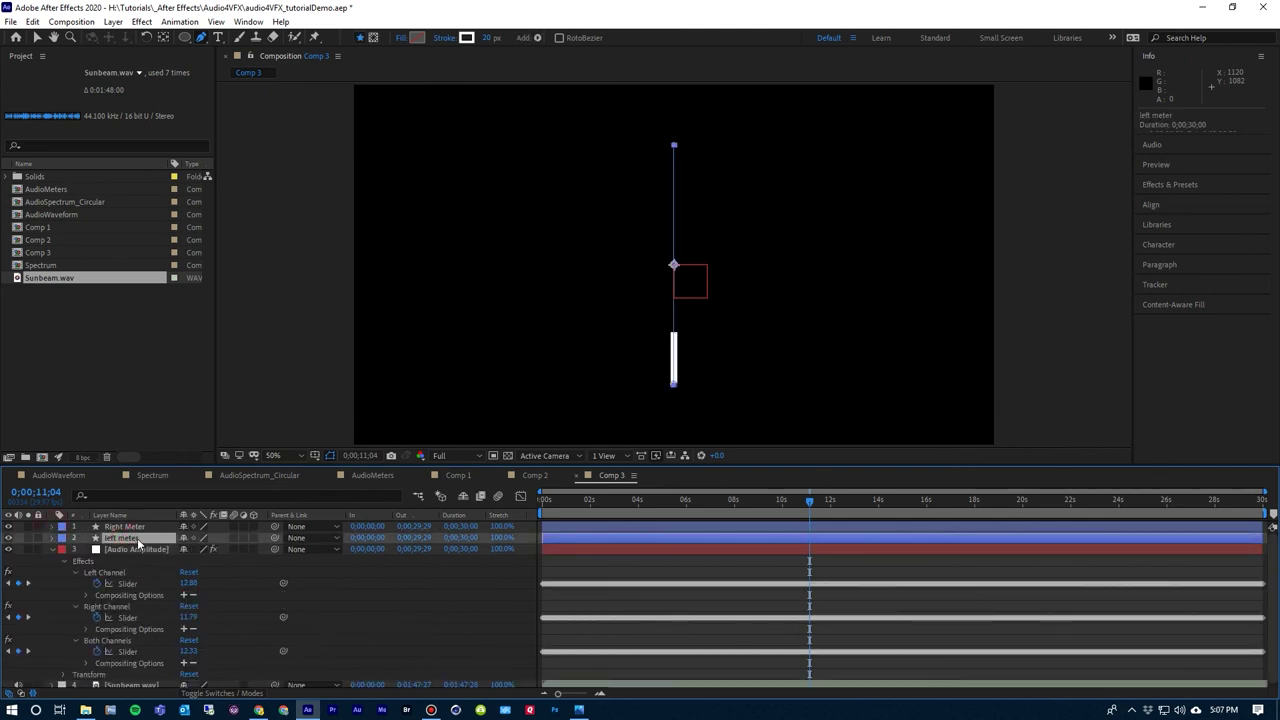
pyautogui.hotkey('shift', 'Left')
pyautogui.hotkey('shift', 'Left')
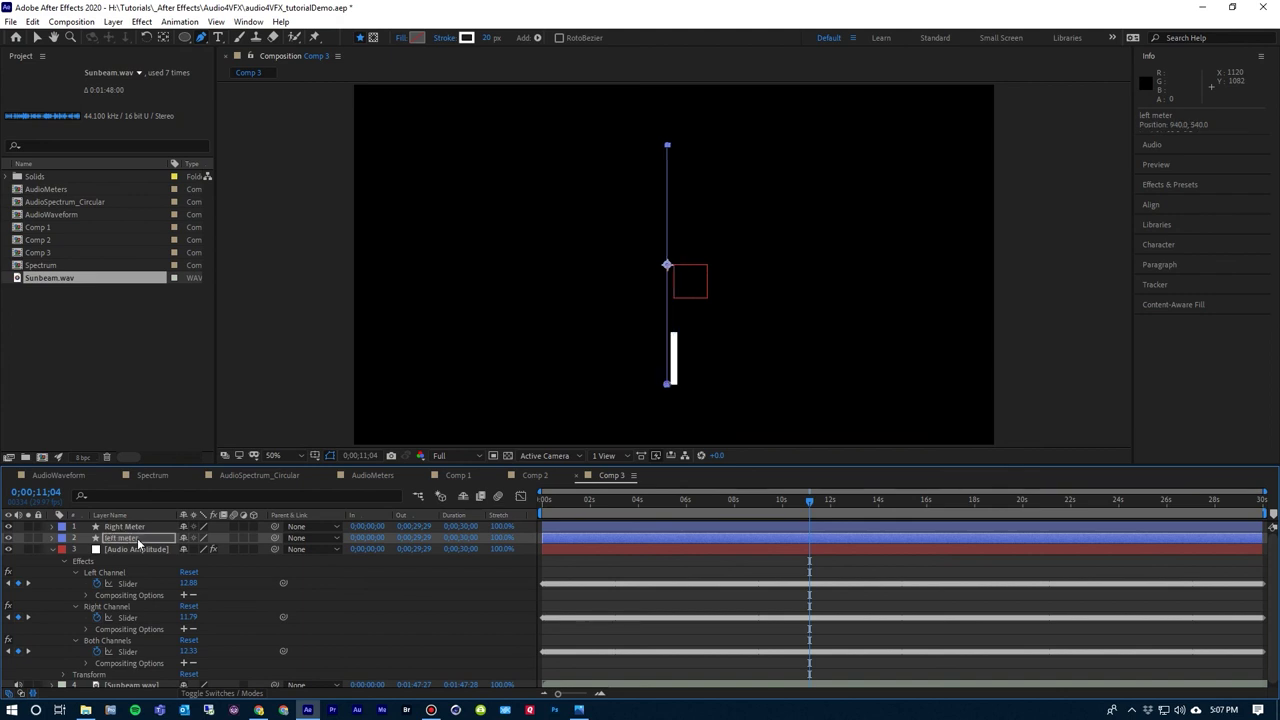
pyautogui.click(125, 527)
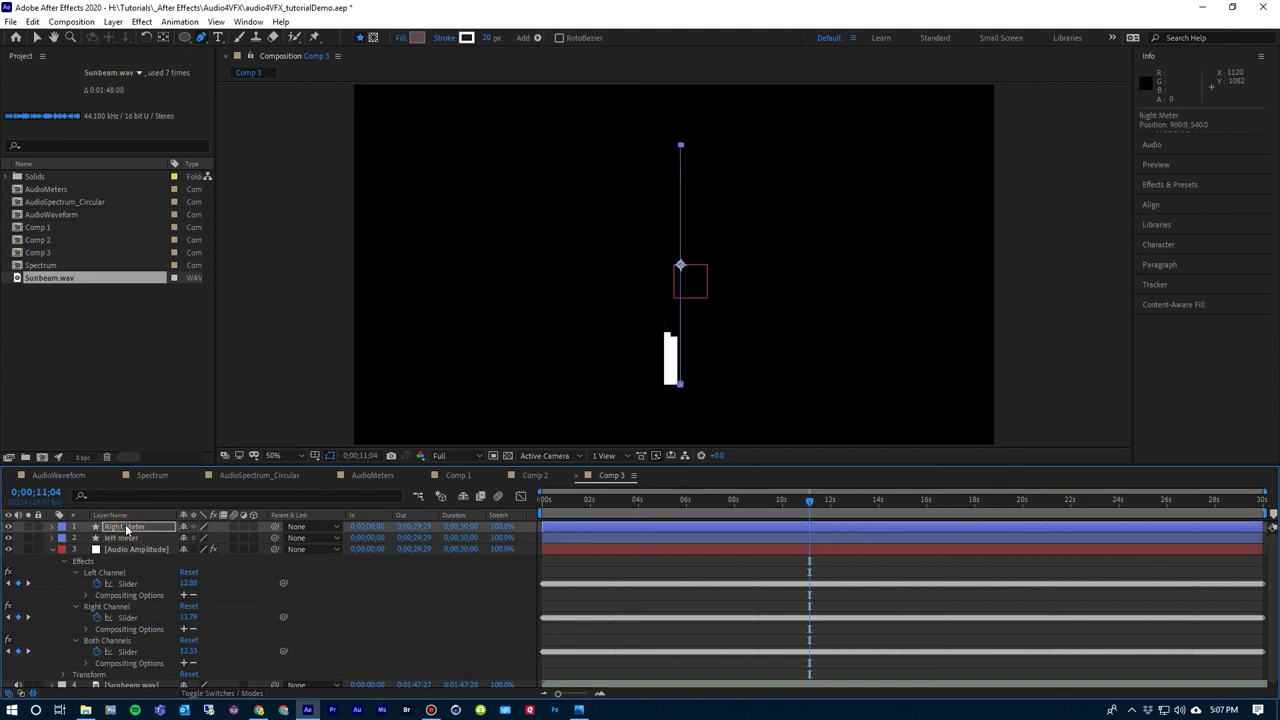
pyautogui.hotkey('shift', 'Right')
pyautogui.hotkey('shift', 'Right')
# Collapse the Audio Amplitude layer and preview both meters from the start of the composition
pyautogui.moveTo(564, 502); pyautogui.dragTo(542, 502)
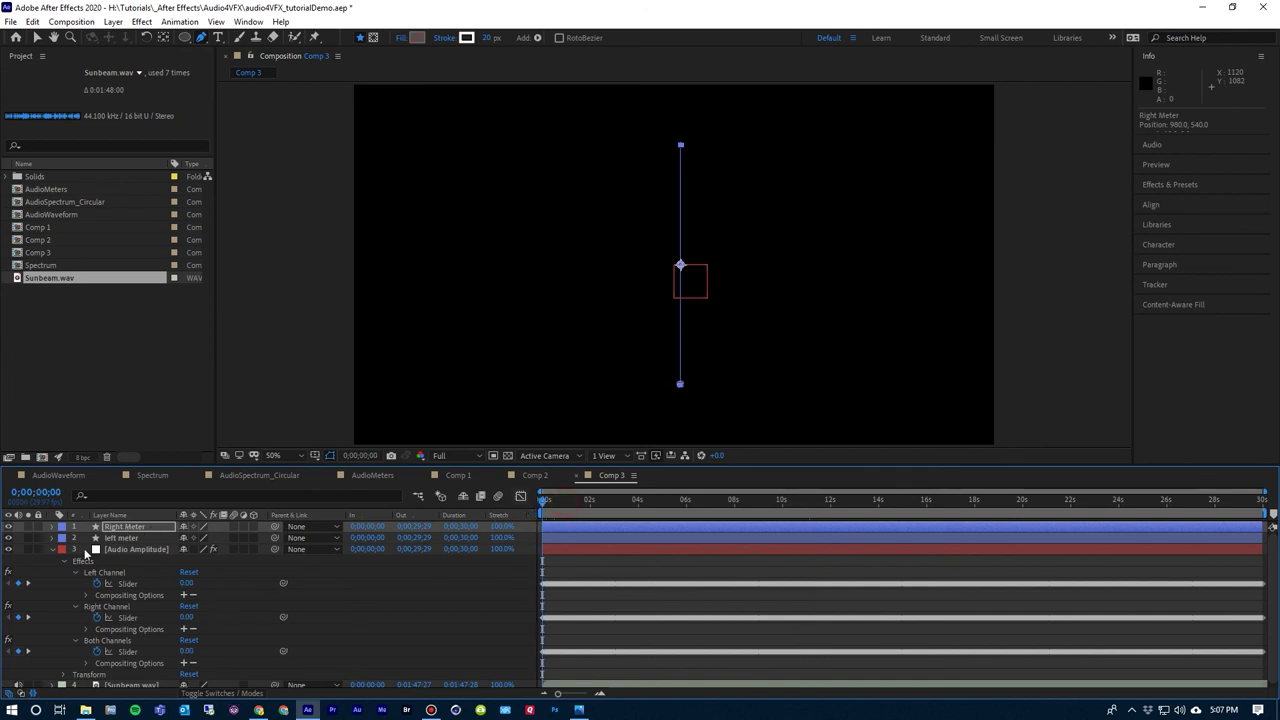
pyautogui.click(54, 549)
pyautogui.press('space')
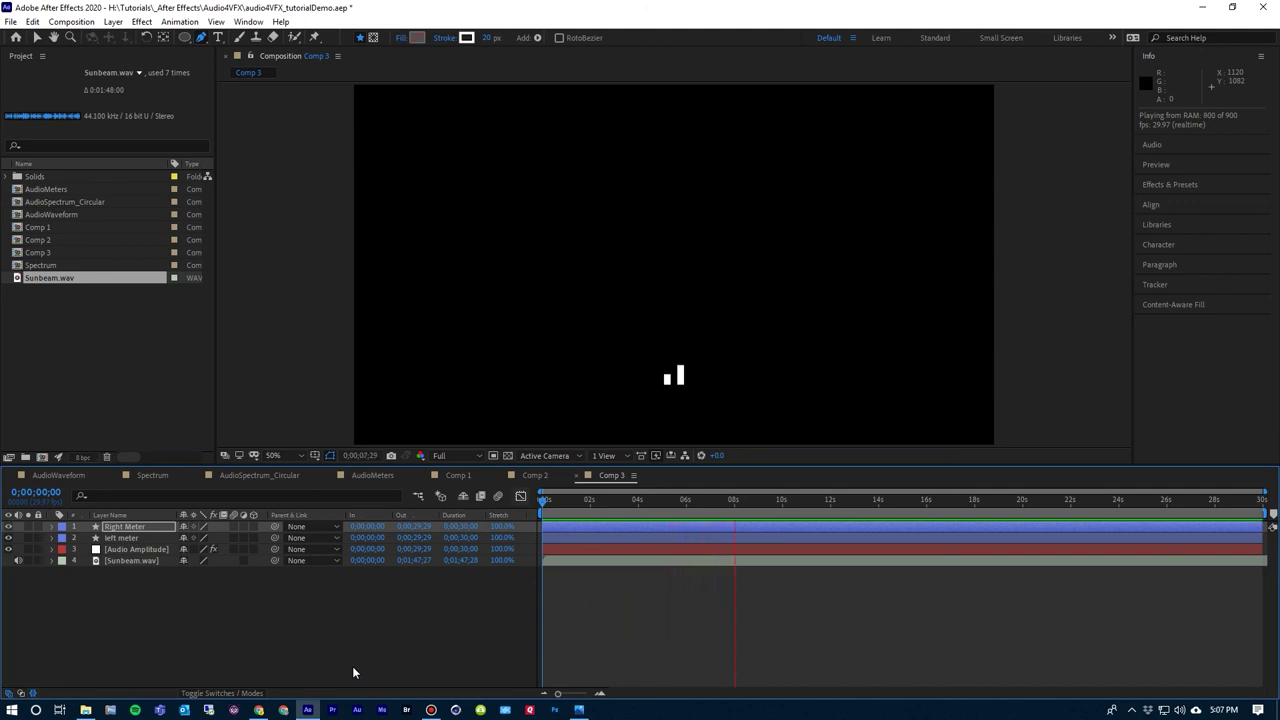
pyautogui.press('space')
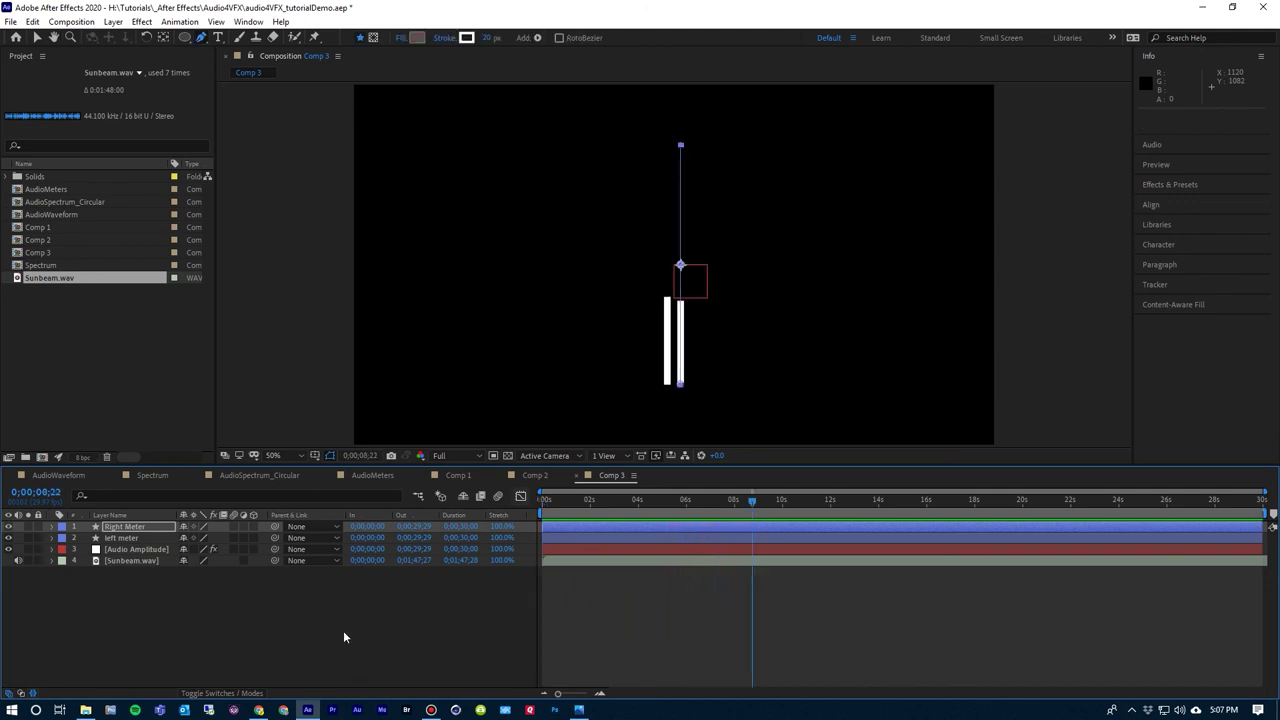